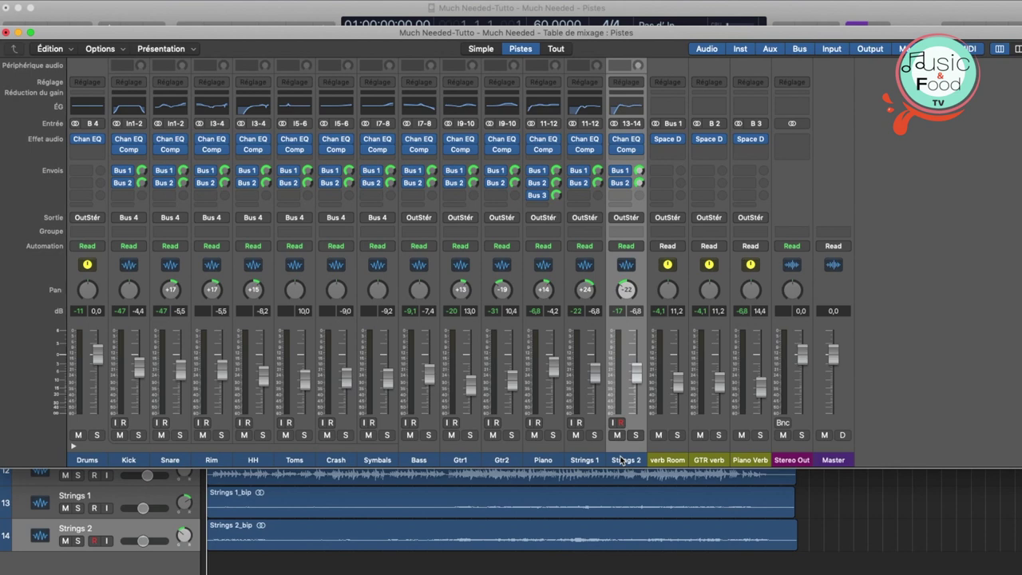
Lower the Stereo Out and Master faders in turn and reset each one to 0.0 dB
left_click(790, 461)
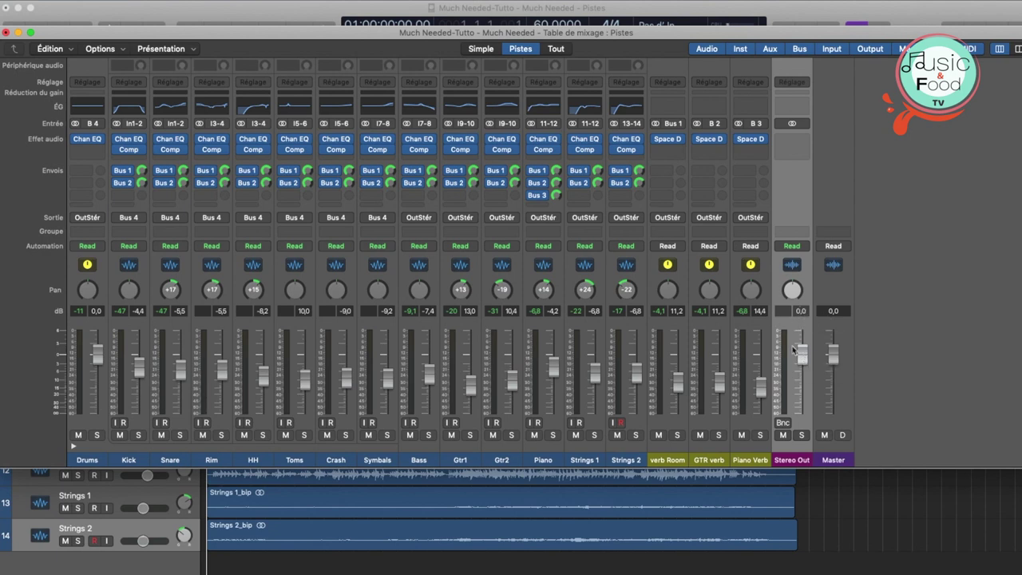
left_click_drag(801, 355, 803, 399)
left_click(803, 391, "alt")
left_click(830, 461)
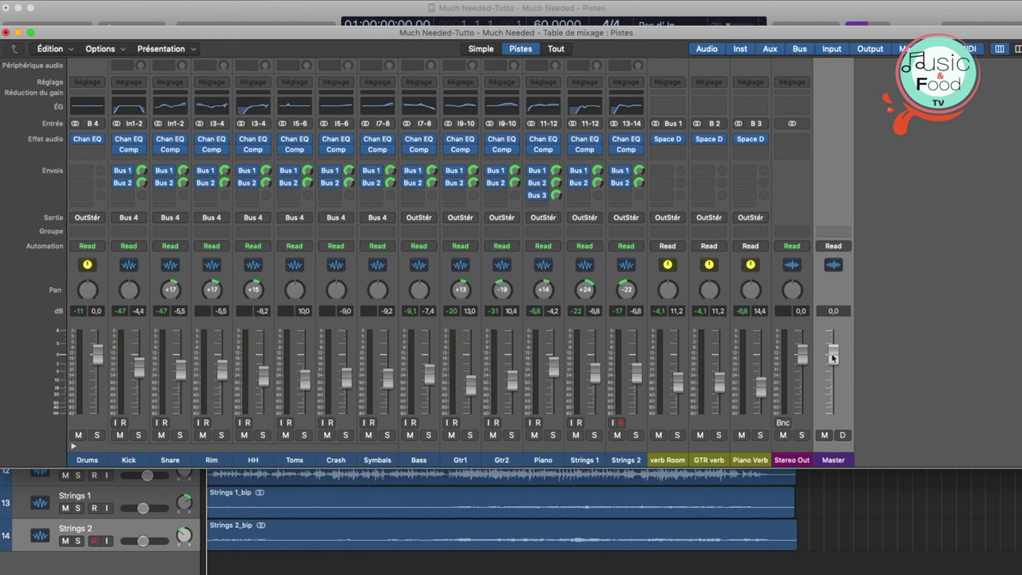
left_click_drag(833, 357, 832, 390)
left_click(833, 365, "alt")
Return to the track arrangement window and collapse the Drums stack
left_click_drag(626, 463, 50, 439)
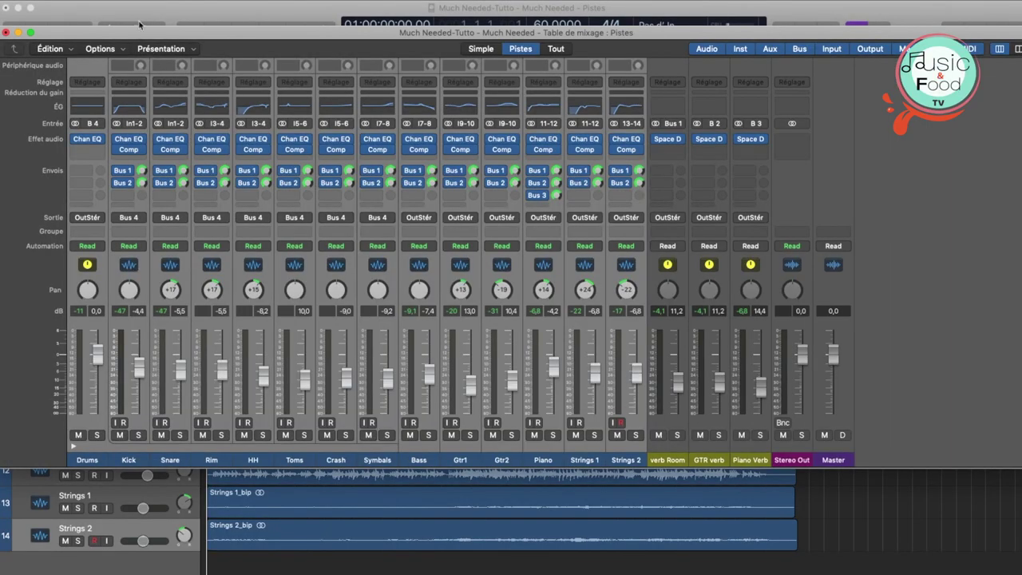
left_click(139, 11)
left_click(122, 136)
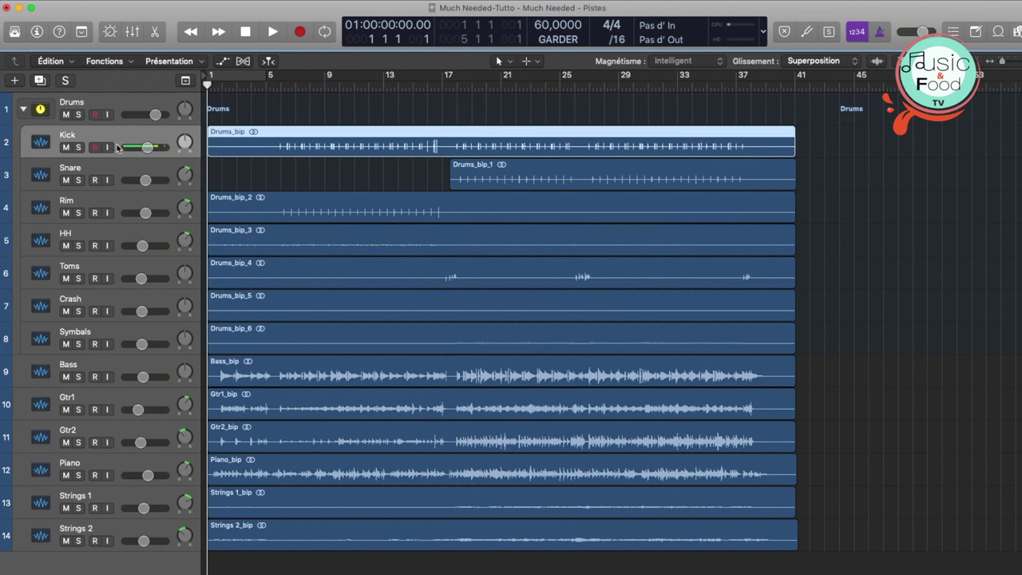
left_click(24, 110)
left_click(95, 101)
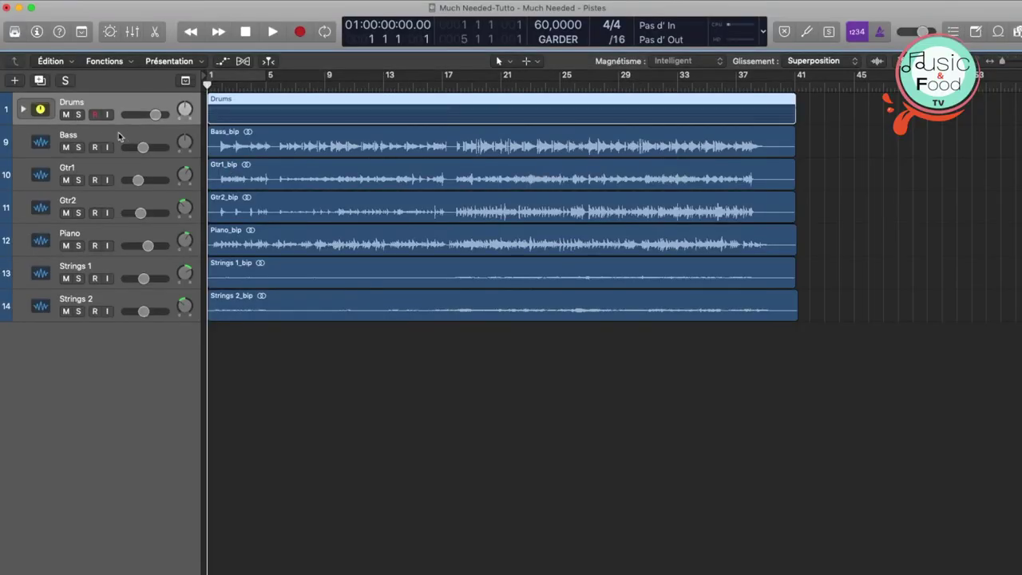
Put the Bass track in its own summing Track Stack (Pile de sommation) and name the collapsed stack Bass
left_click(118, 133)
right_click(118, 132)
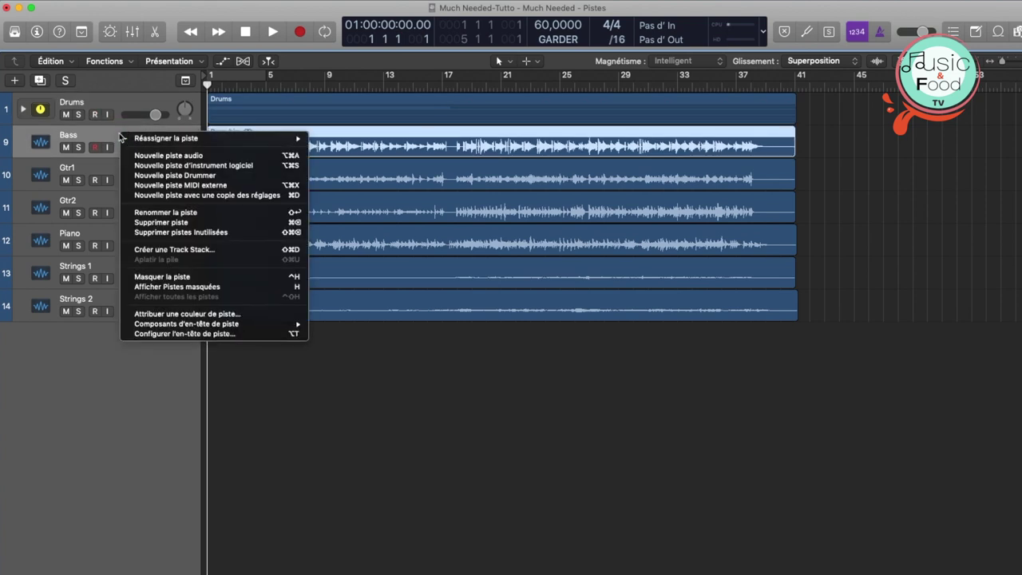
left_click(194, 251)
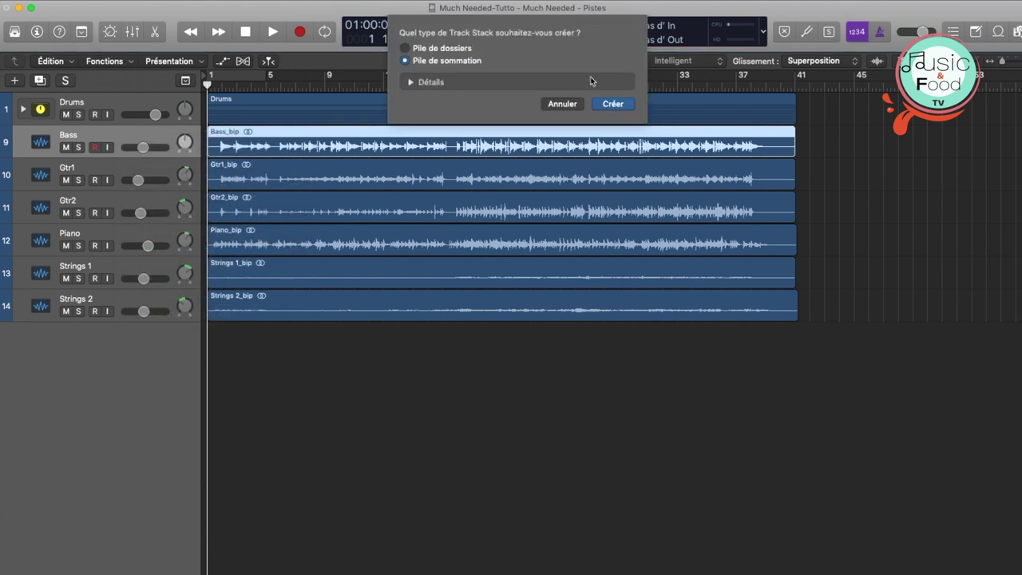
left_click(612, 107)
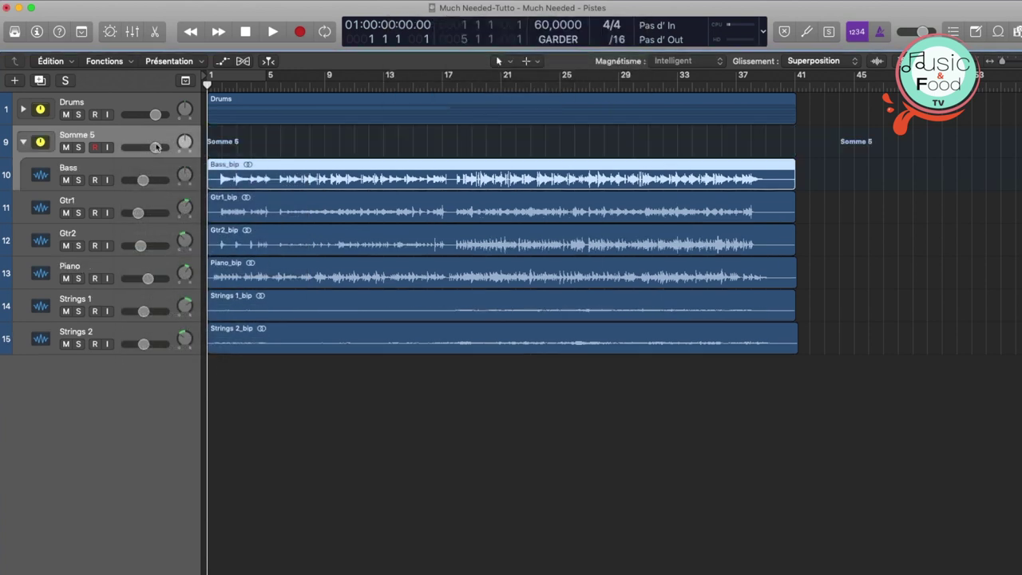
left_click(90, 136)
double_click(90, 133)
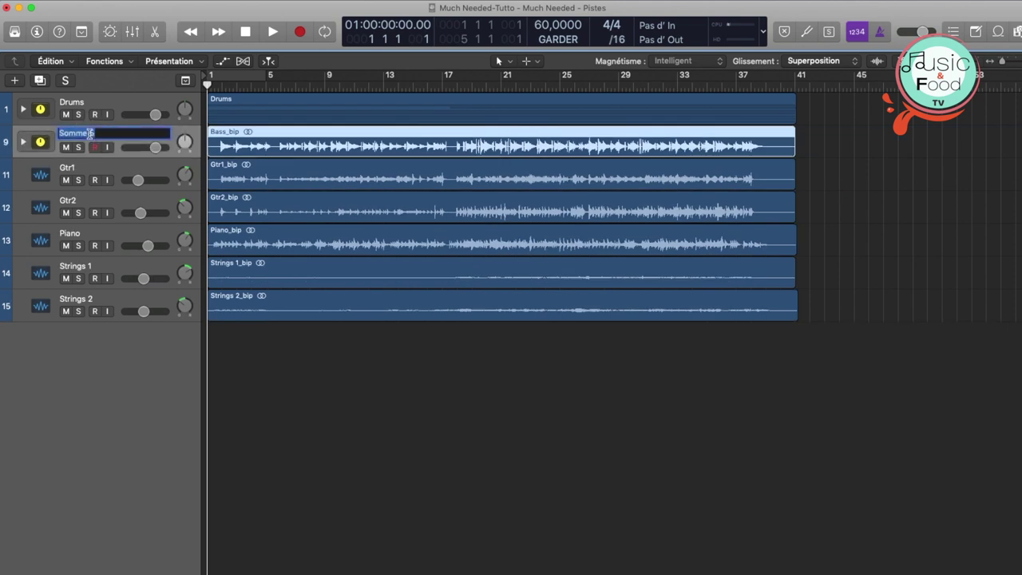
type("Bass")
key("Return")
Create a summing Track Stack from the Gtr1 and Gtr2 tracks
left_click(113, 168)
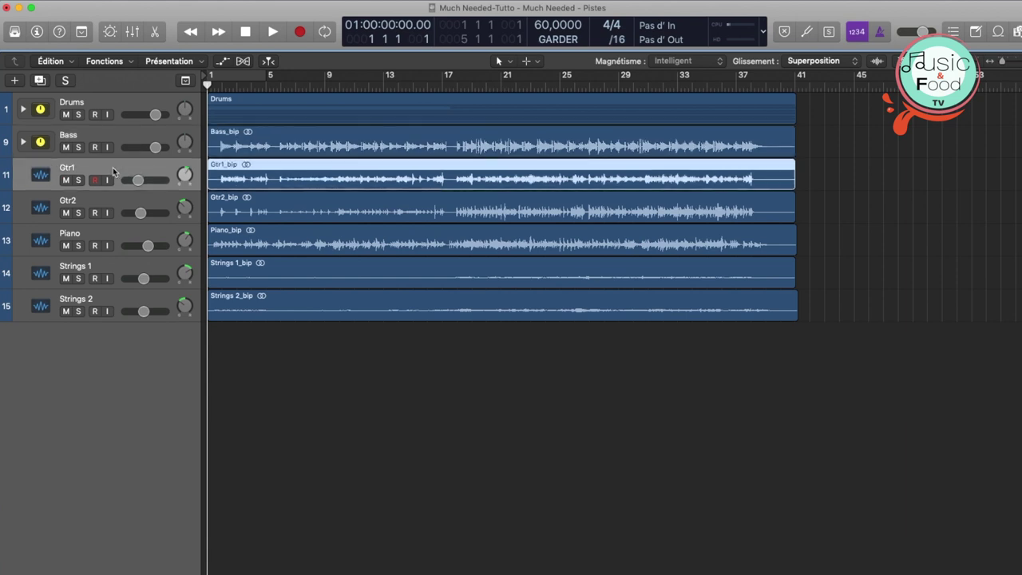
left_click(109, 200, "shift")
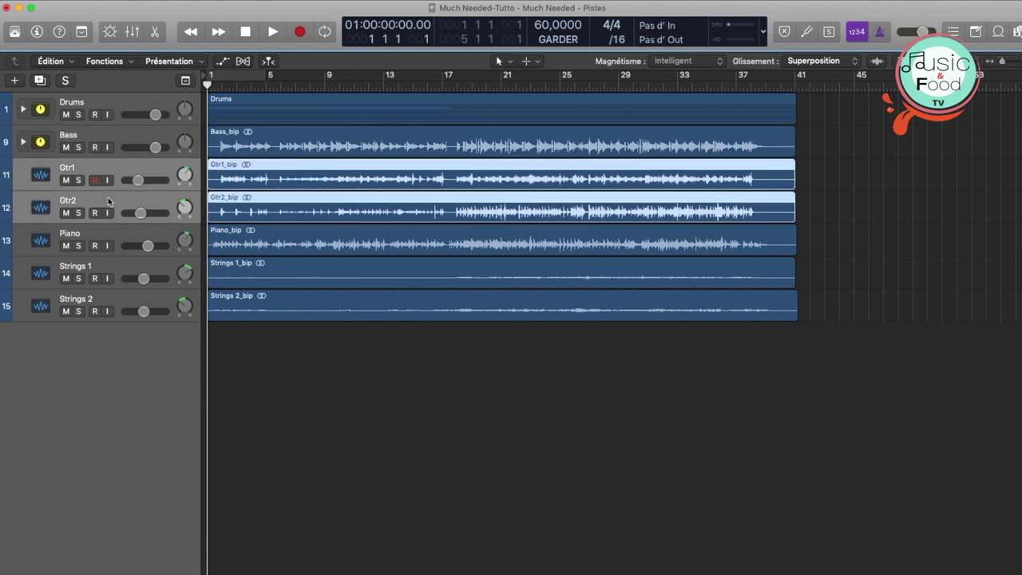
right_click(89, 168)
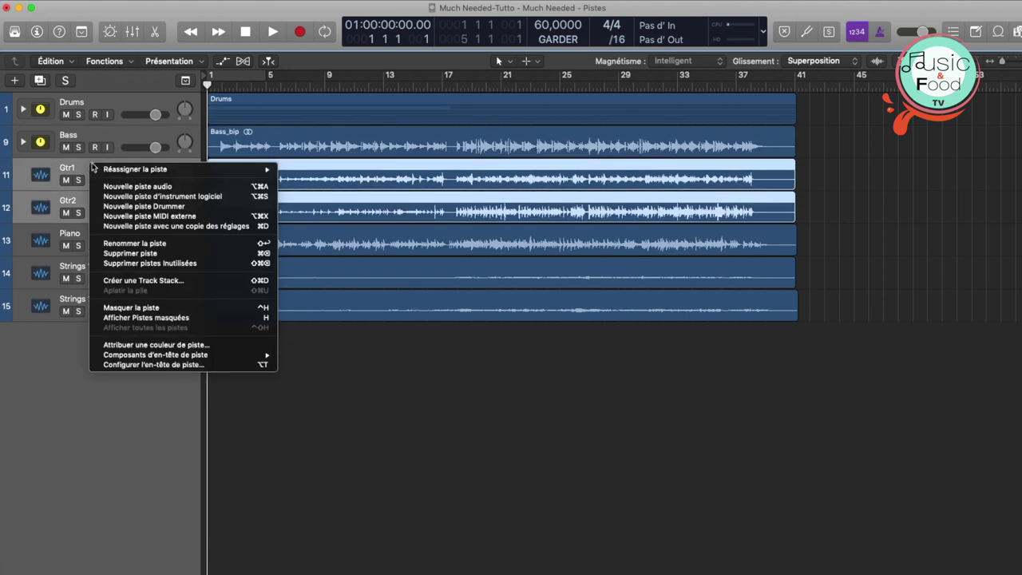
left_click(119, 288)
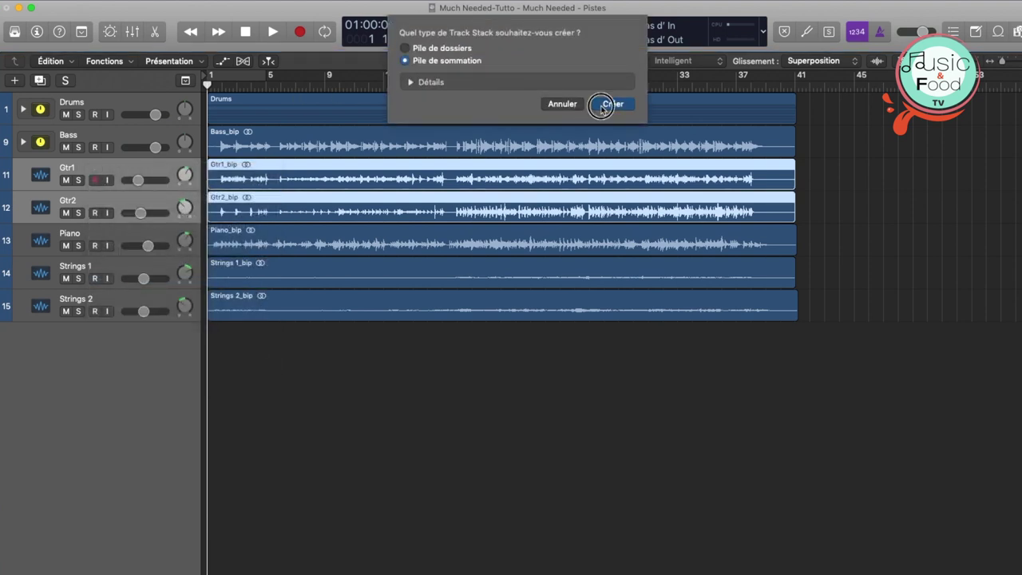
left_click(604, 104)
Rename the new stack of guitar tracks Guitars and collapse it
left_click(84, 163)
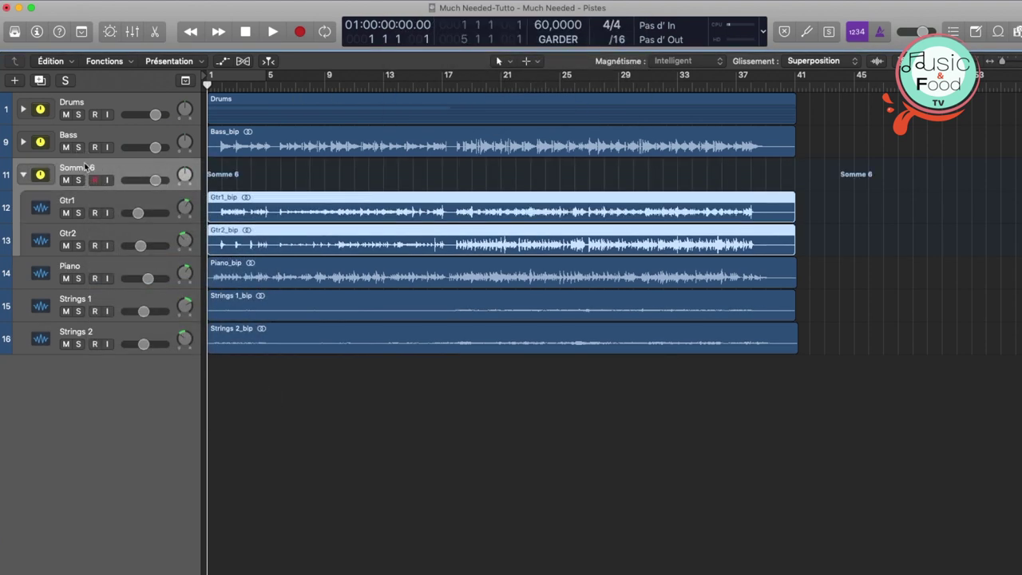
double_click(85, 164)
type("Gui")
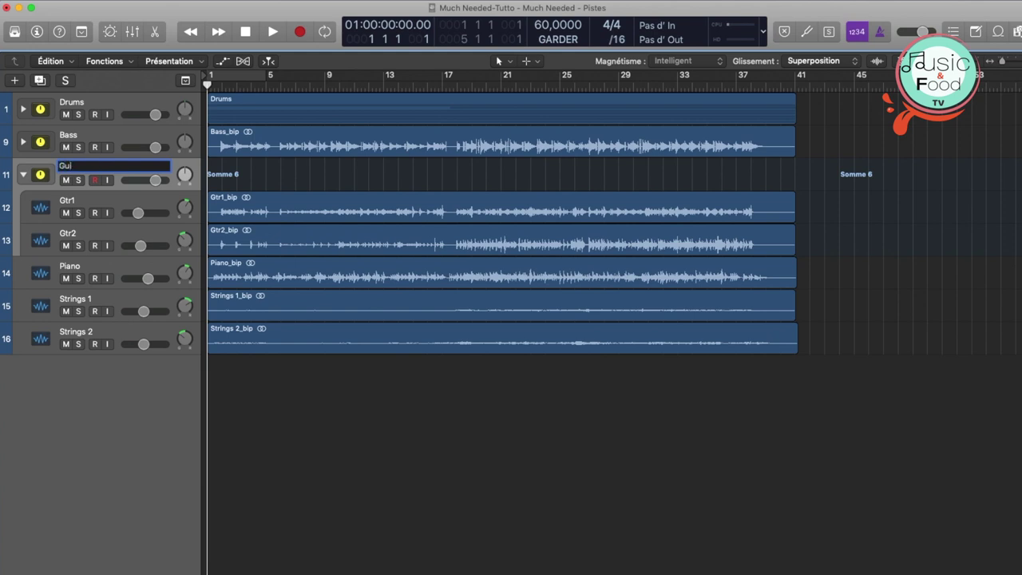
type("tars")
key("Return")
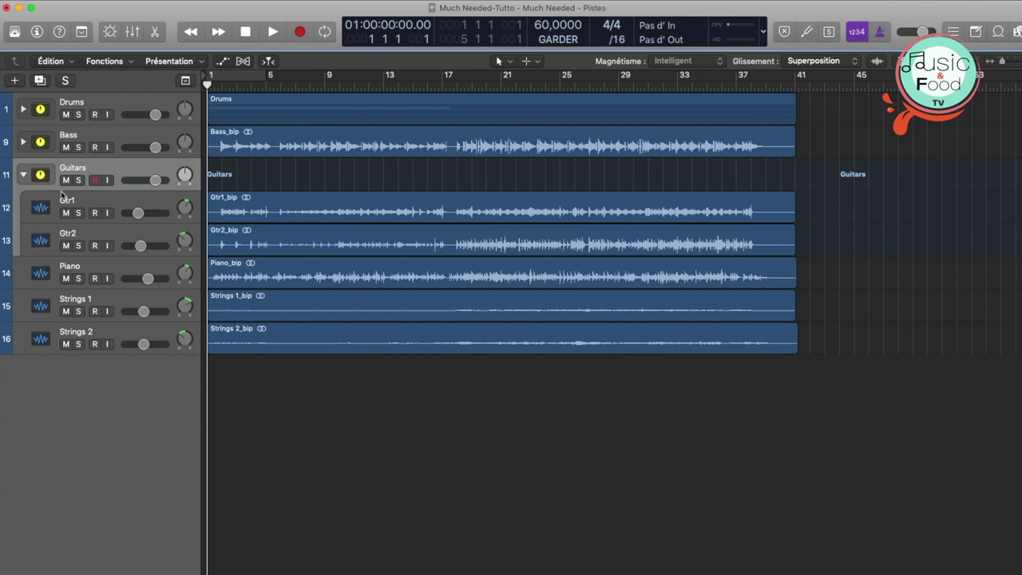
left_click(24, 174)
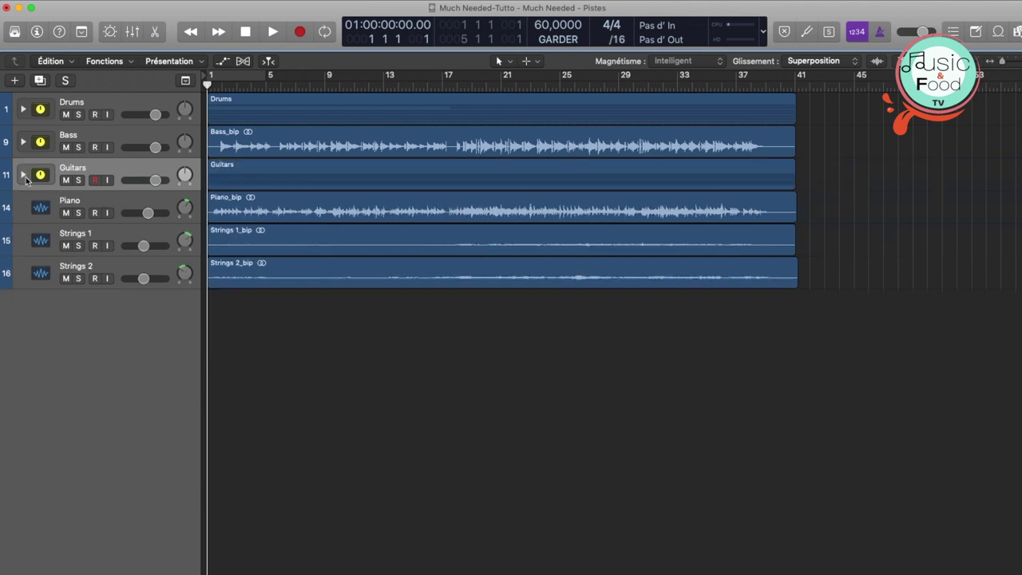
Put the Piano track in its own summing Track Stack named Piano and collapse the stack
right_click(125, 203)
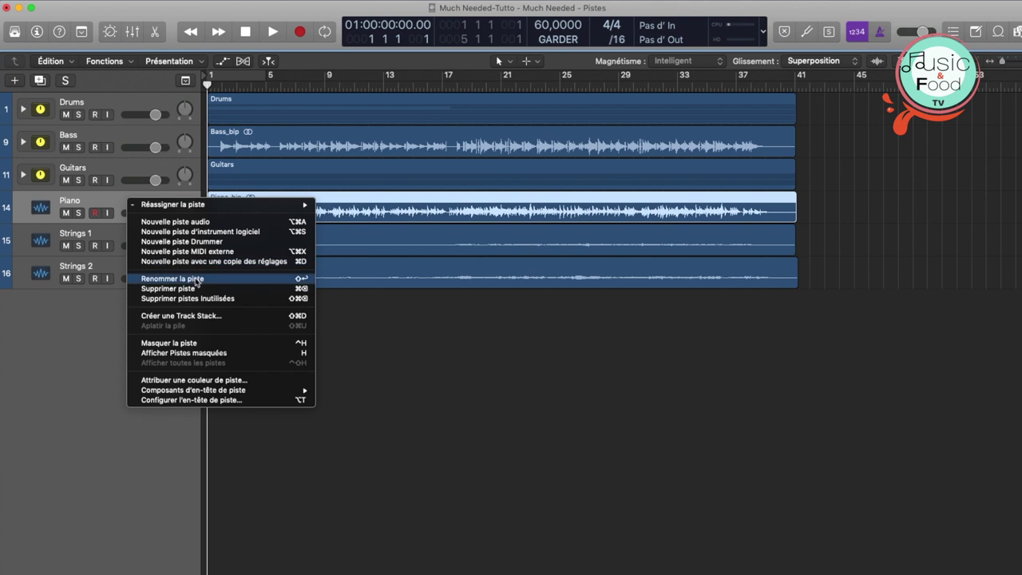
left_click(205, 316)
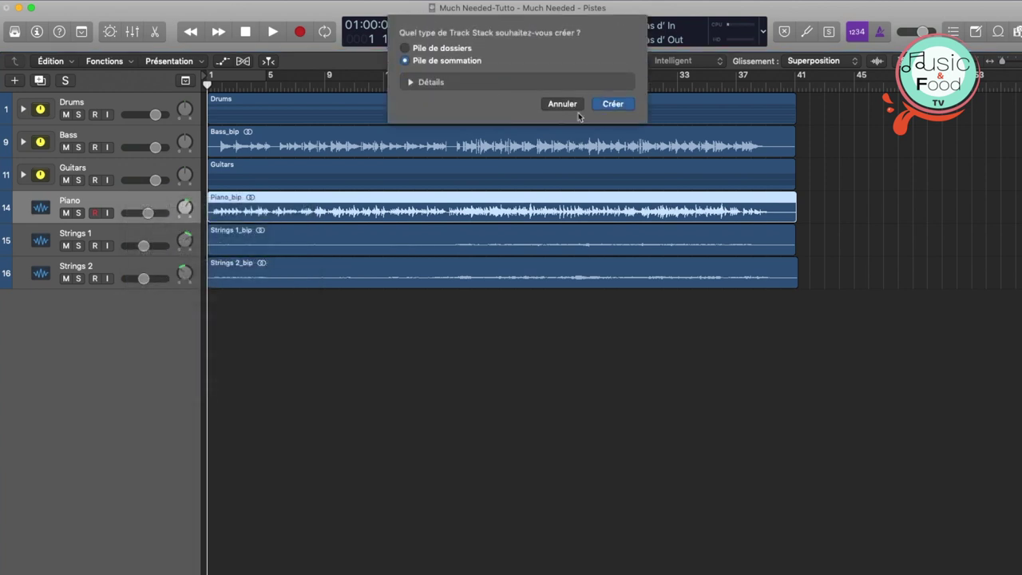
left_click(611, 104)
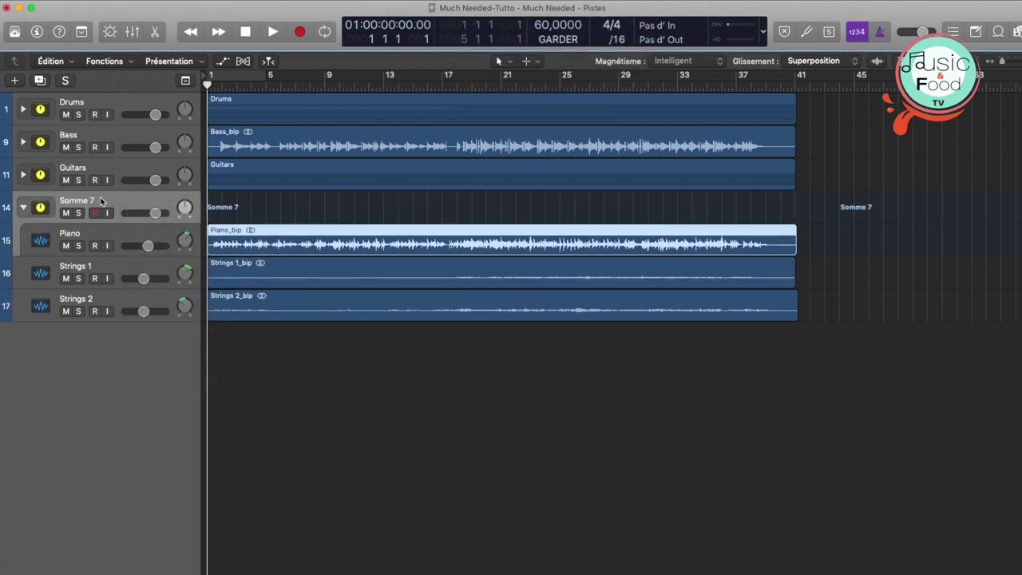
double_click(100, 200)
type("Piano")
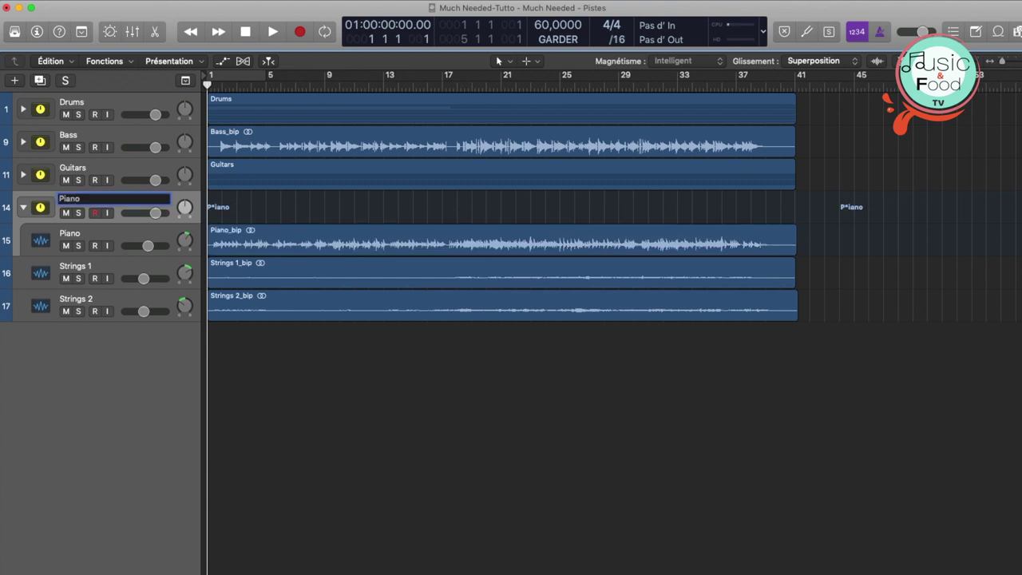
key("Return")
left_click(24, 207)
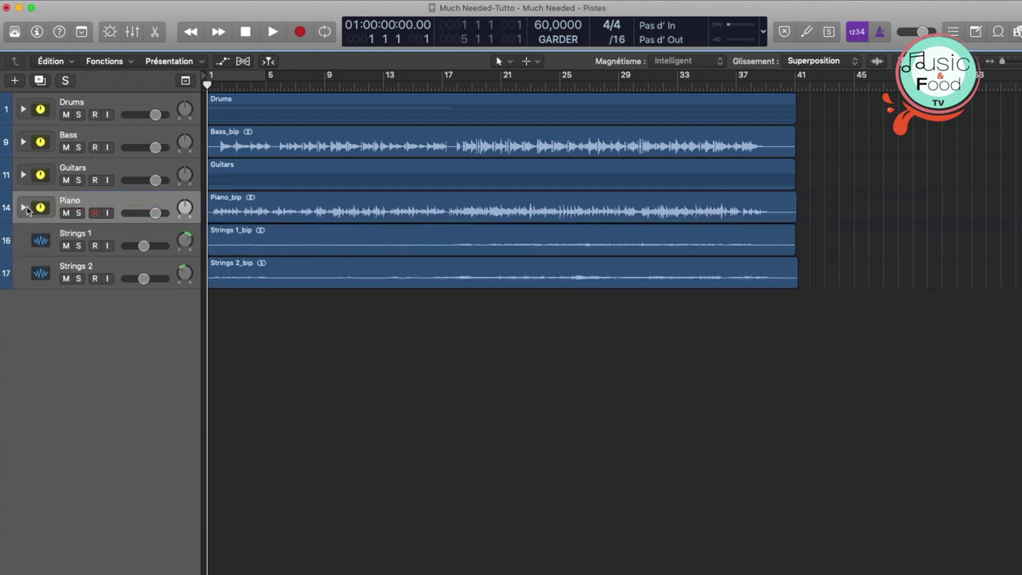
Create a summing Track Stack from the Strings 1 and Strings 2 tracks
left_click(114, 234)
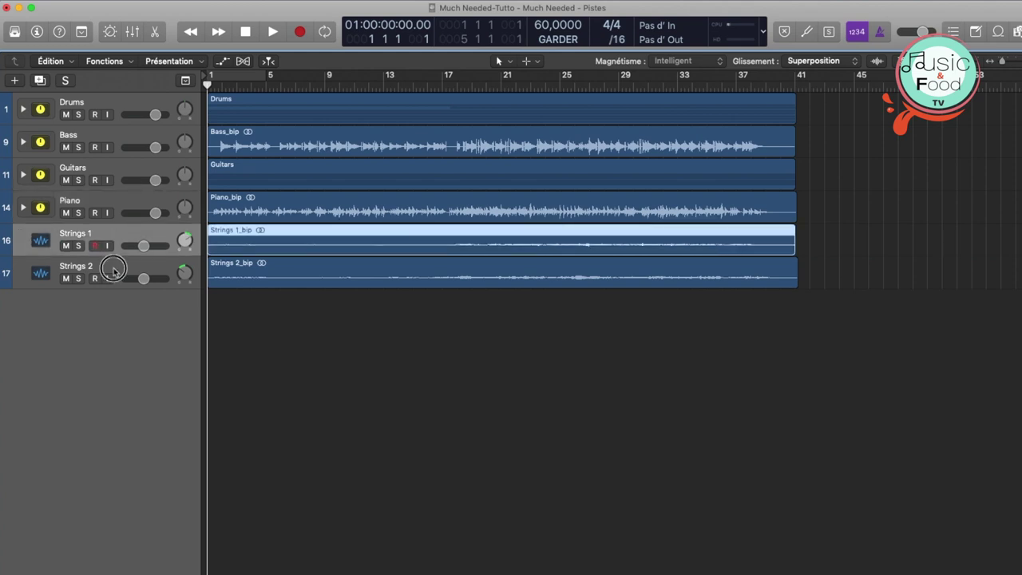
left_click(114, 272)
left_click(108, 228, "shift")
right_click(109, 228)
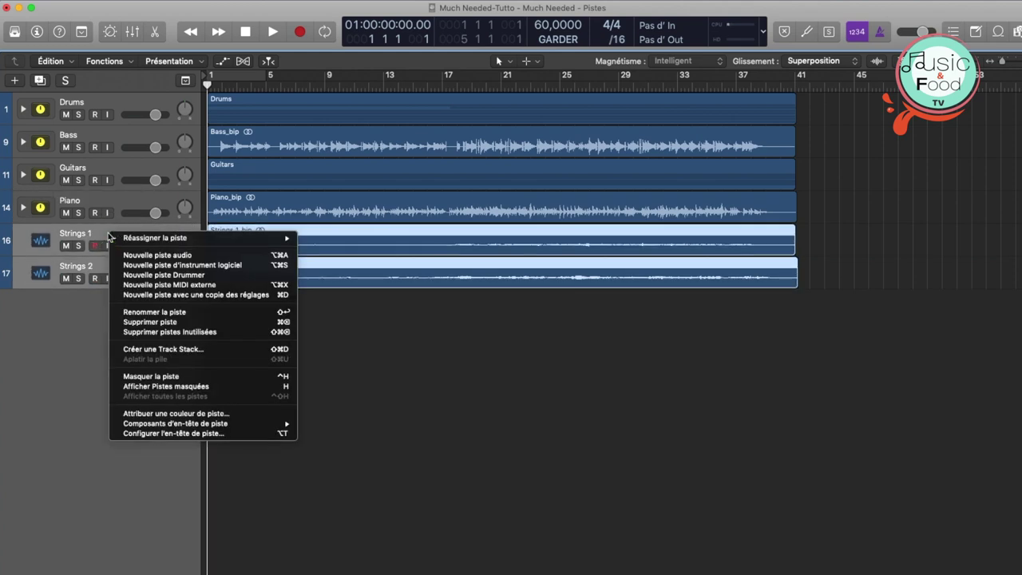
left_click(148, 349)
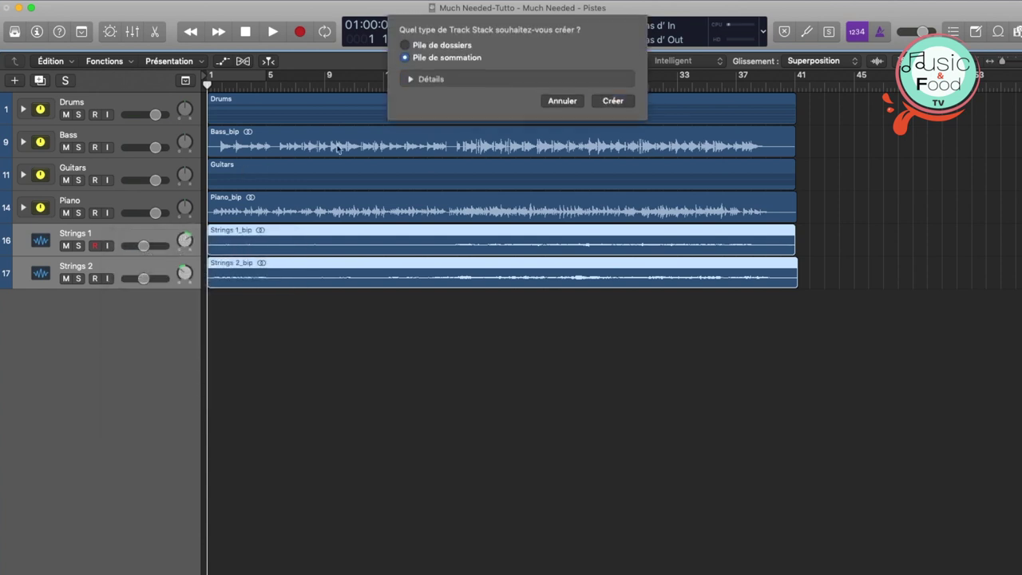
left_click(619, 103)
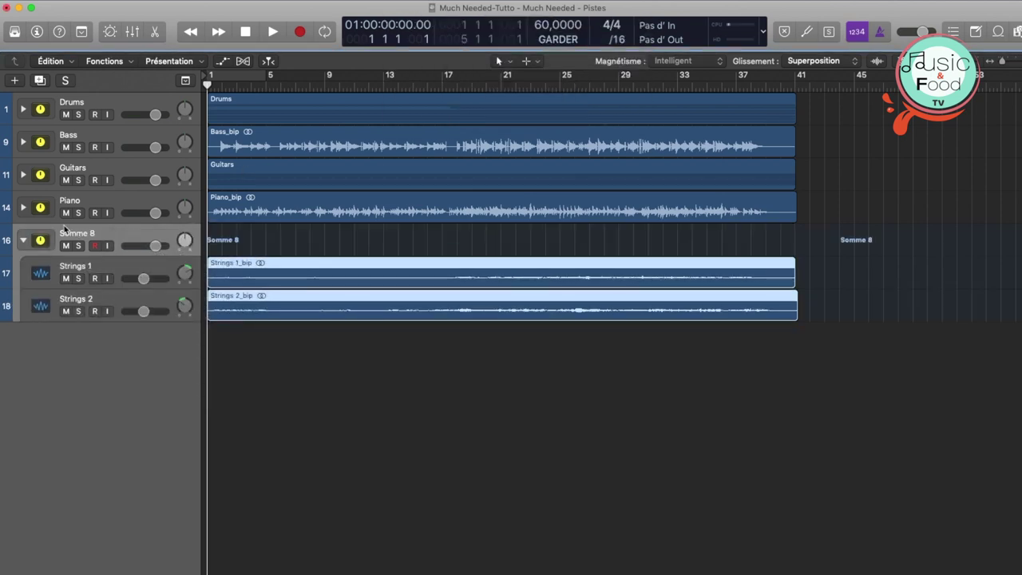
Collapse the new stack of string tracks and rename it Strings
double_click(78, 235)
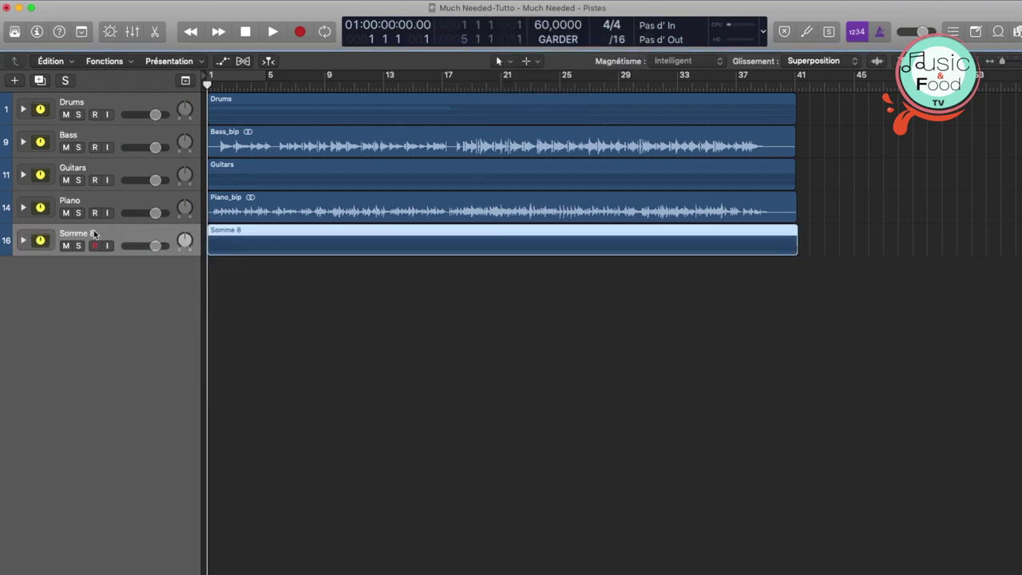
double_click(91, 231)
type("S")
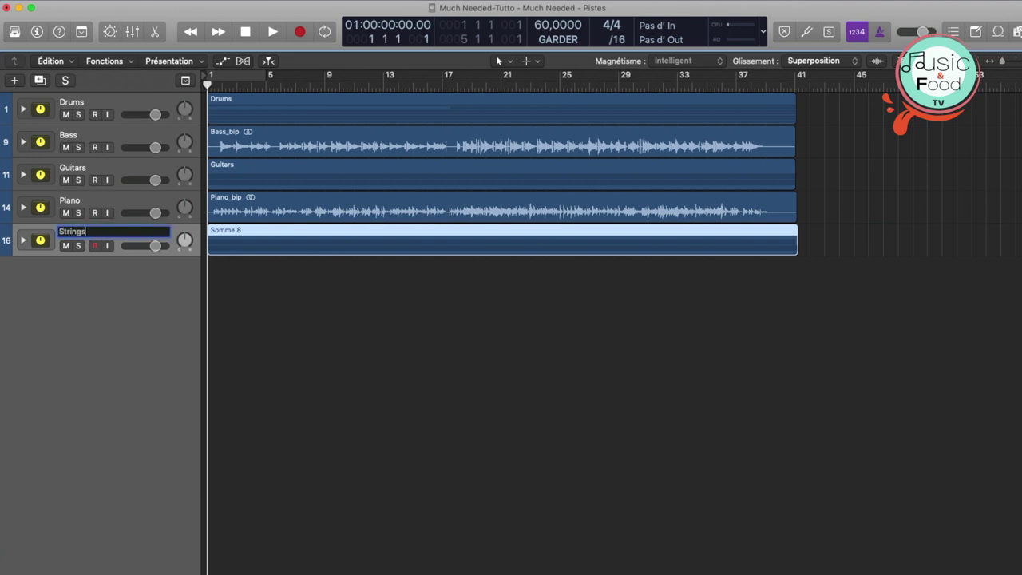
type("trings")
key("Return")
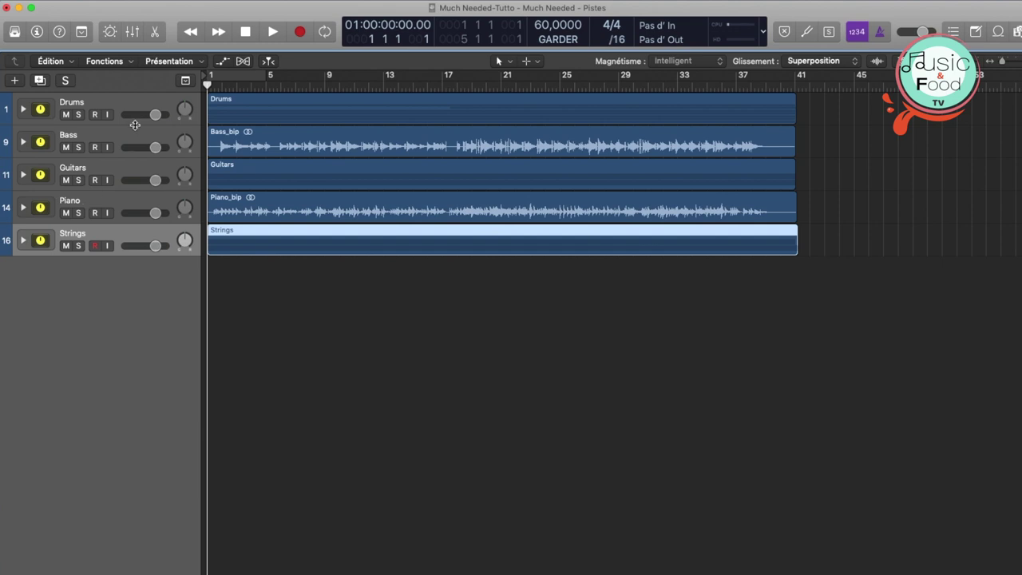
In the mixer, lower the Drums, Bass, Guitars, Piano and Strings stack faders together to -6.4 dB during playback, and close the mixer
key("x")
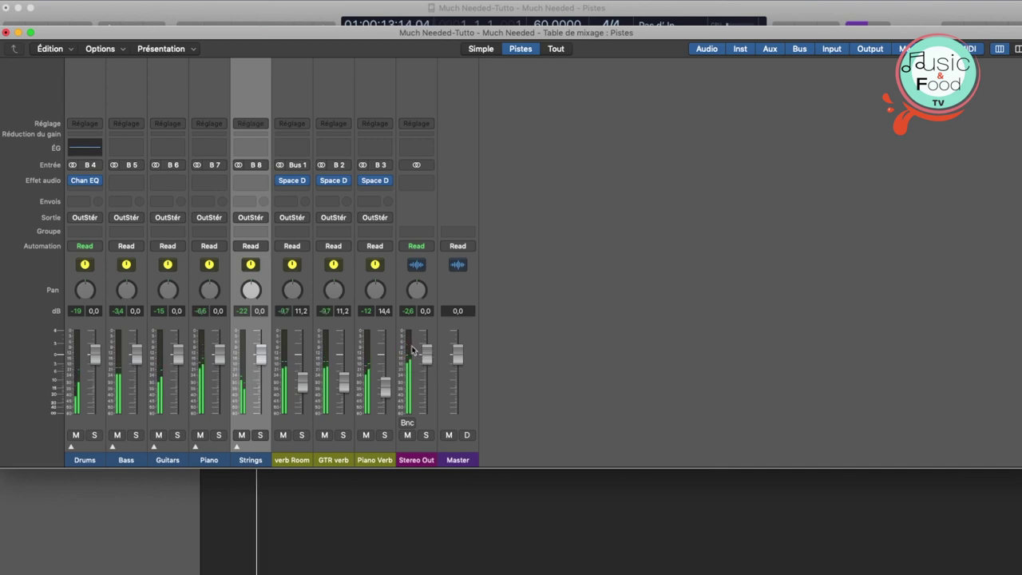
left_click(260, 459, "shift")
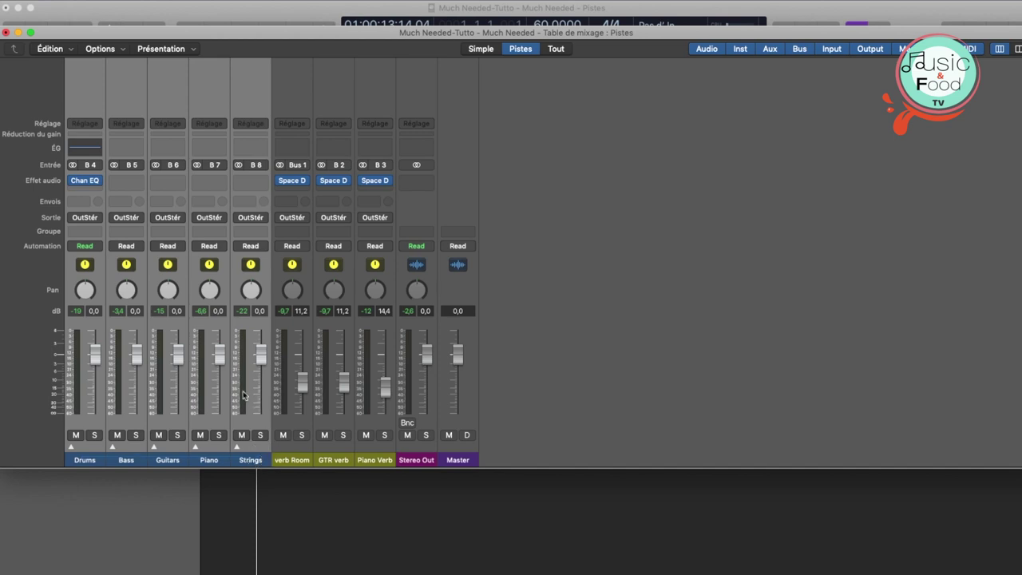
left_click_drag(262, 358, 266, 374)
key("space")
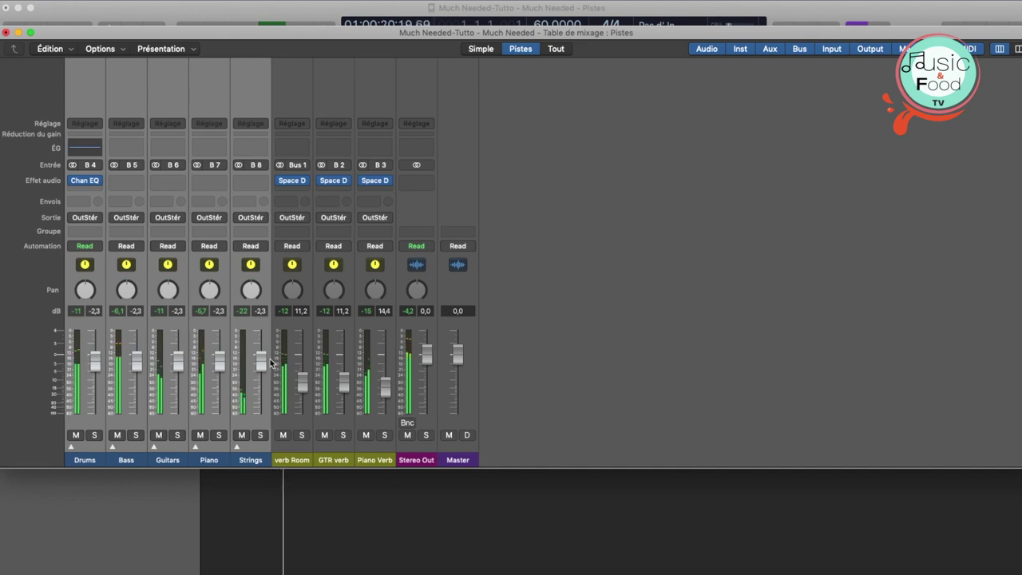
left_click_drag(264, 364, 268, 389)
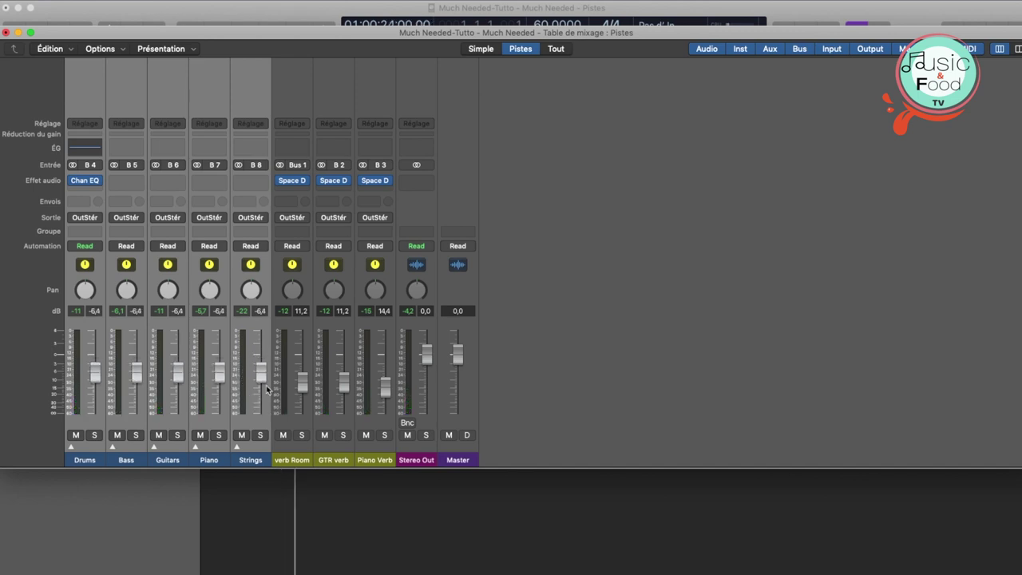
key("b")
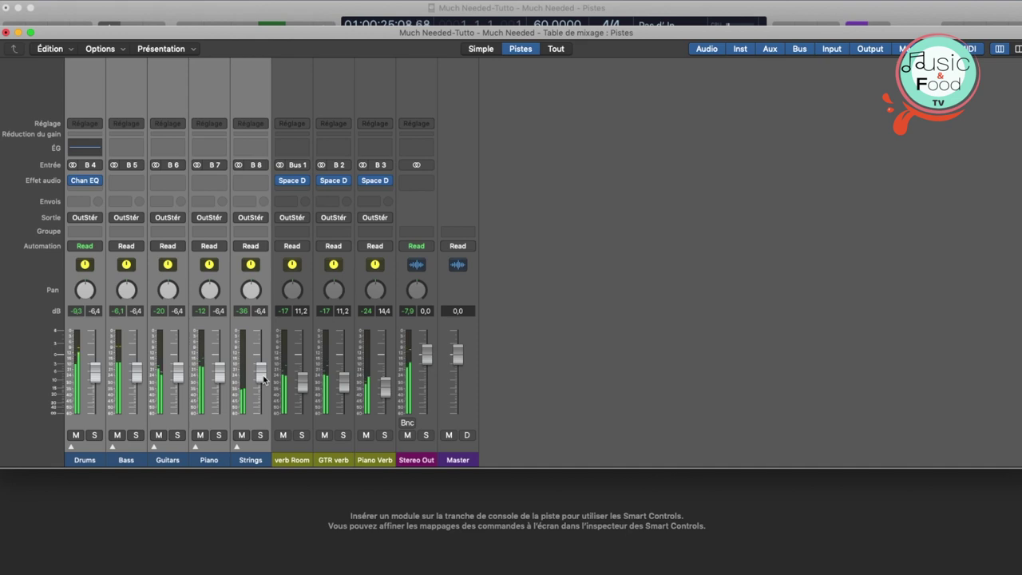
key("super+w")
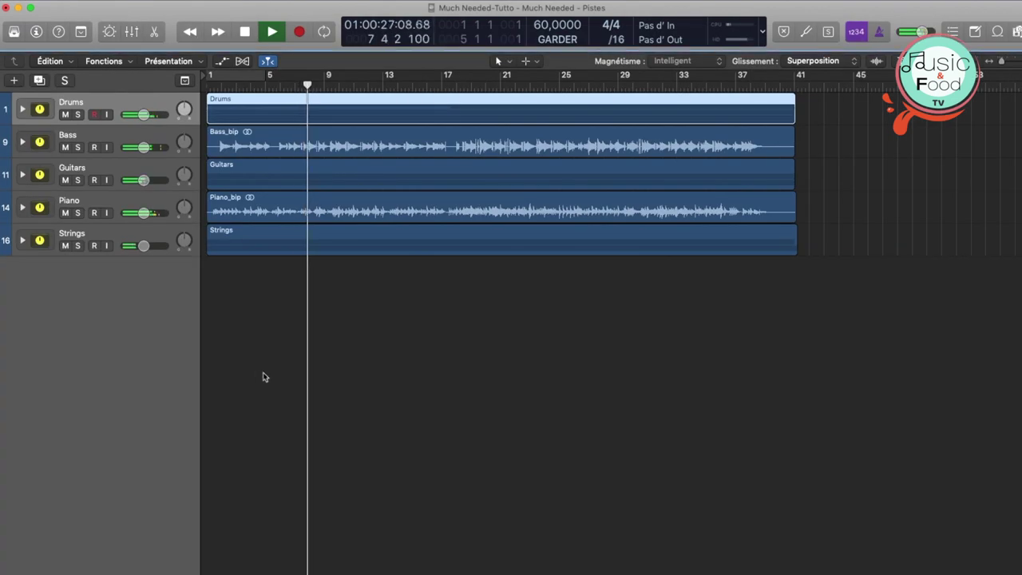
In the mixer, lower the Drums, Bass, Guitars, Piano and Strings stack faders together to -9.0 dB, and close the mixer
key("x")
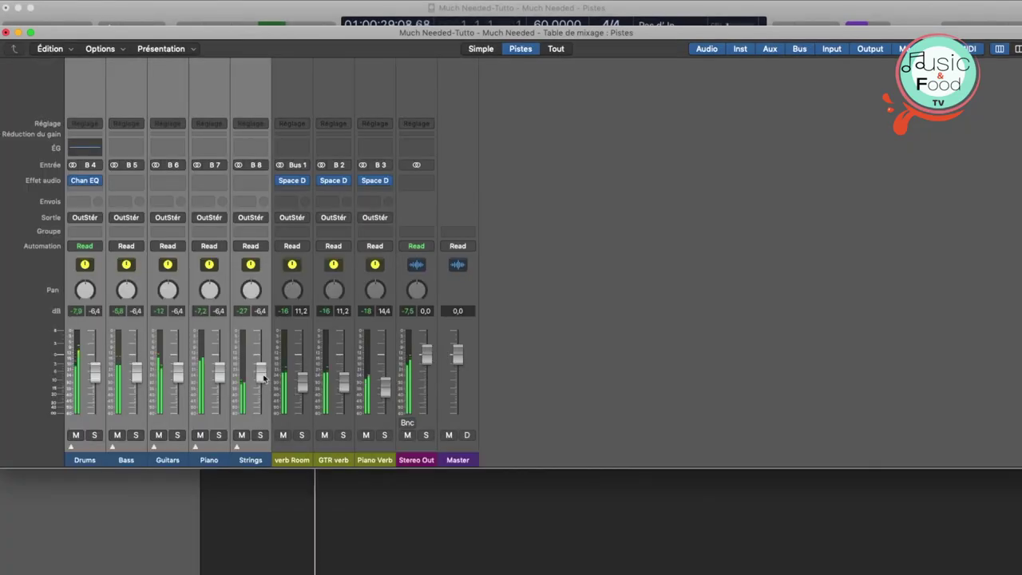
left_click(261, 374)
left_click_drag(260, 375, 261, 388)
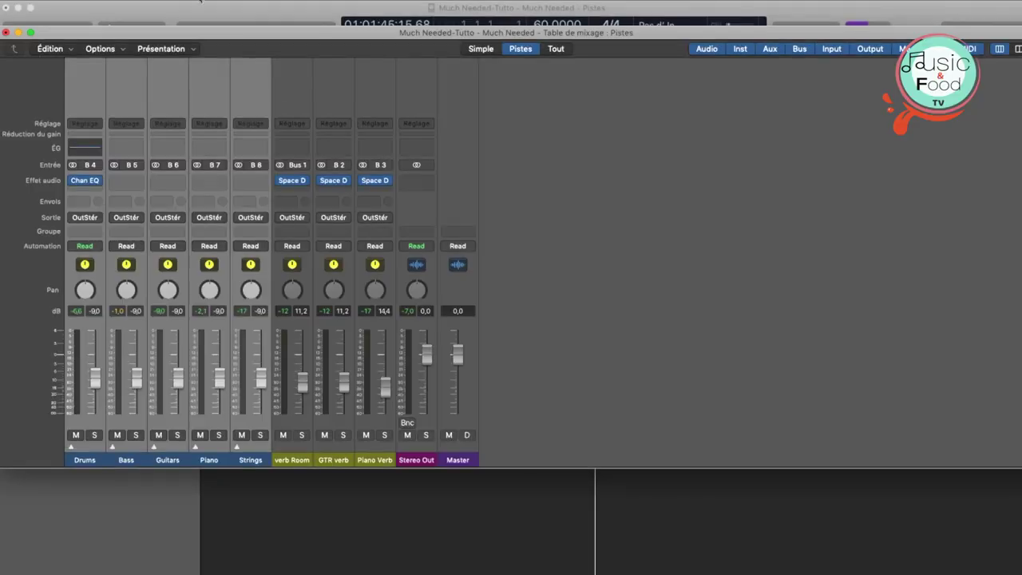
key("x")
Set a cycle area from bar 1 to 41 2 4, past the end of the longest region
left_click_drag(212, 75, 795, 98)
left_click(789, 86)
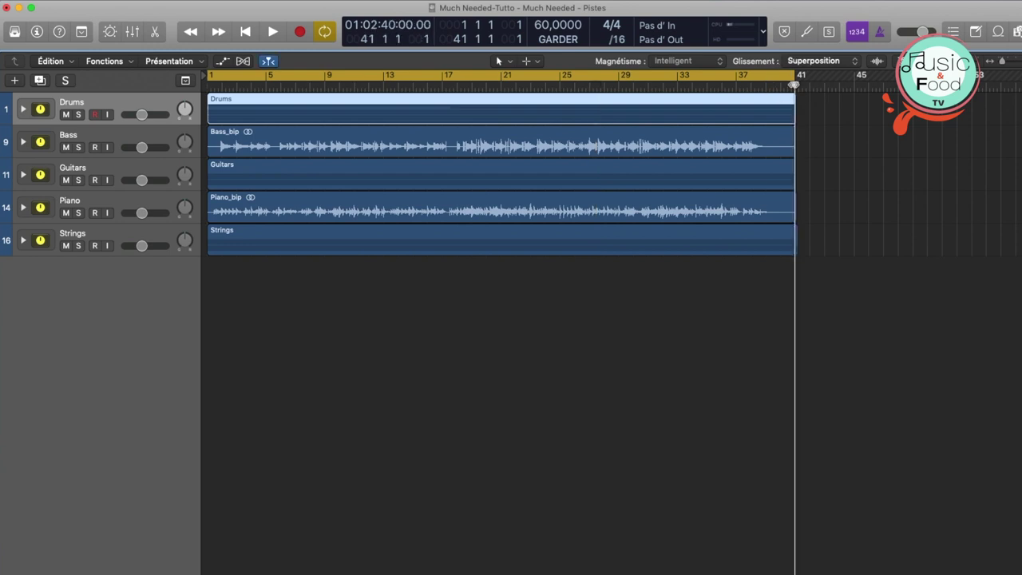
key("super+Right")
key("super+Right")
key("super+Right")
key("super+Right")
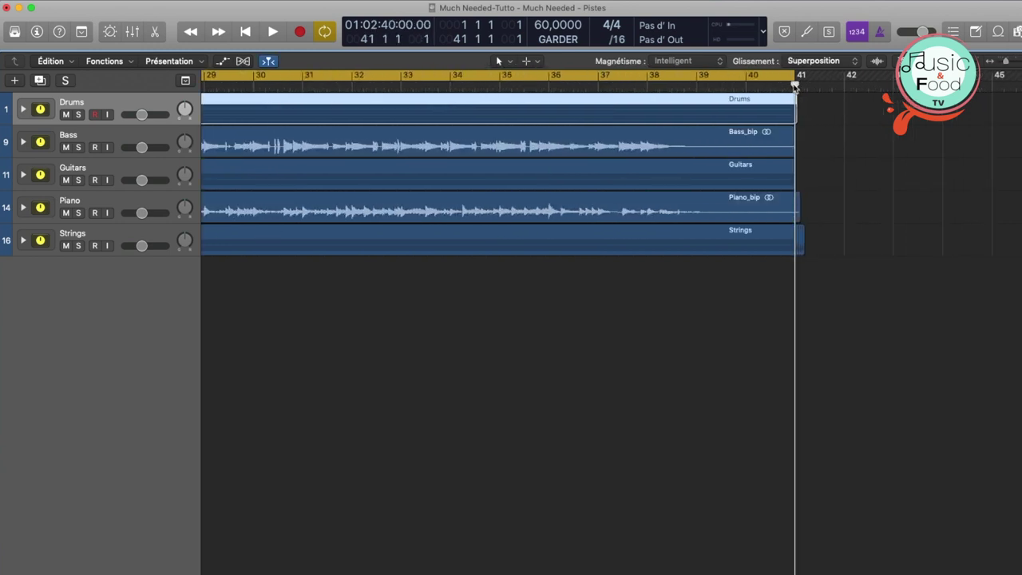
key("super+Right")
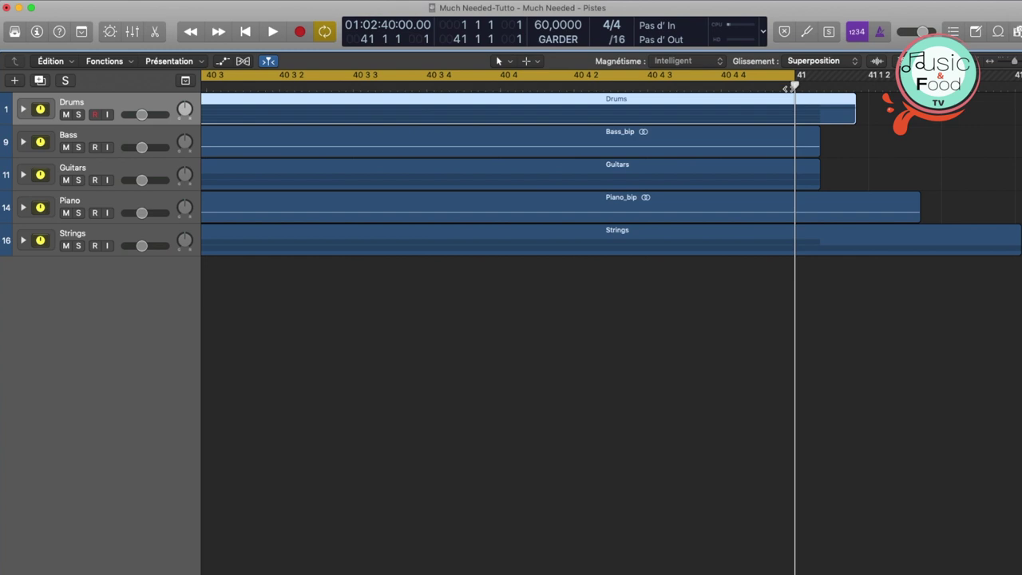
left_click_drag(792, 75, 996, 75)
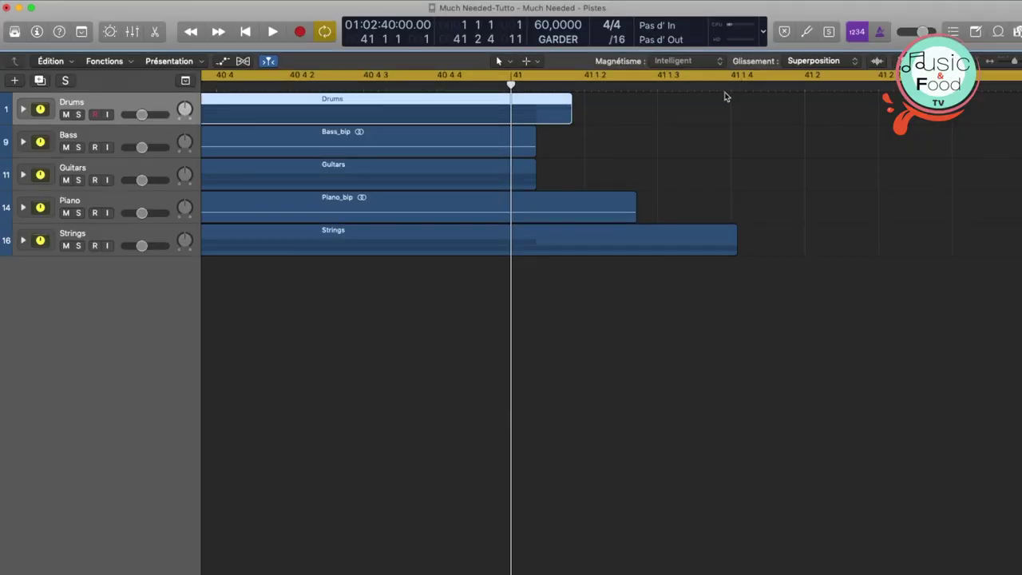
Place the playhead at the end of the Strings region and extend the cycle area's end to 41 3 1
left_click(729, 78)
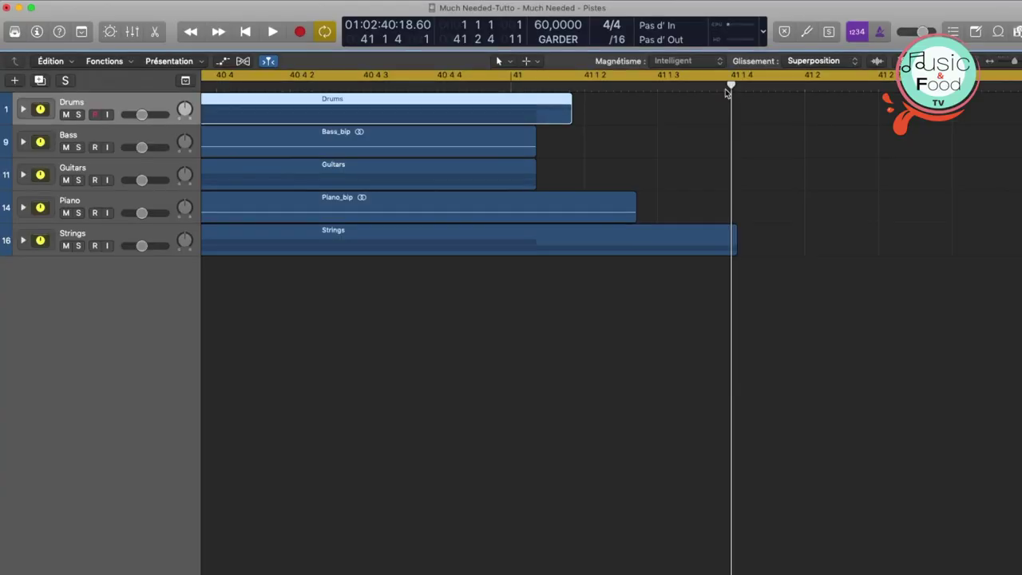
key("super+Left")
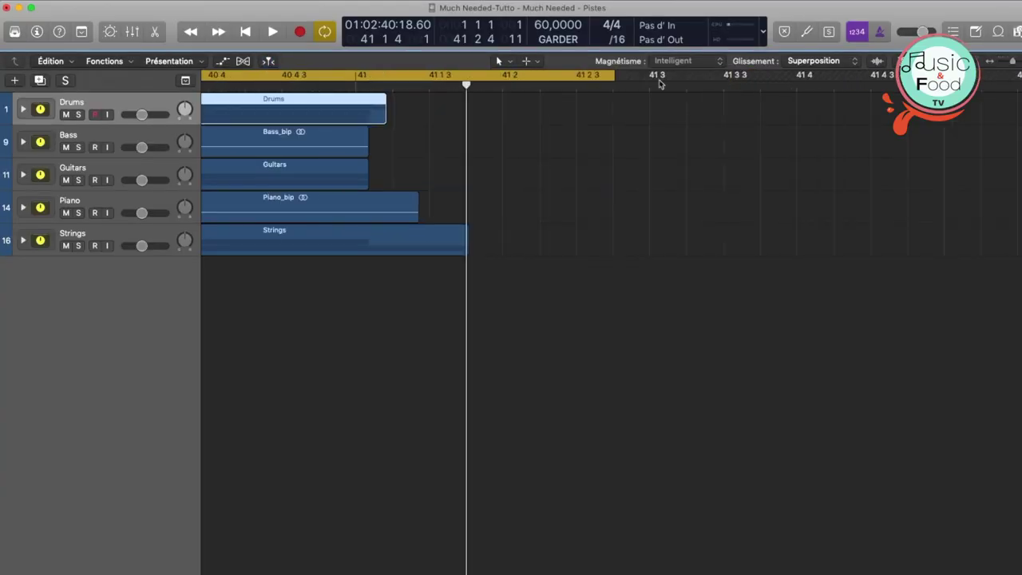
left_click_drag(617, 76, 655, 77)
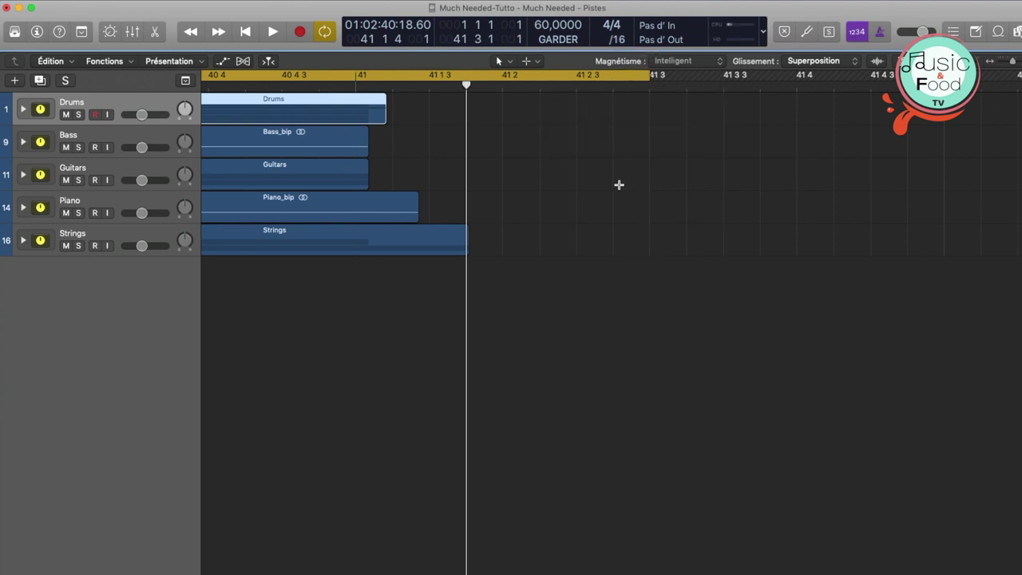
Play the opening of the song from bar 1, stop playback and return the playhead to the beginning
key("super+Left")
key("Return")
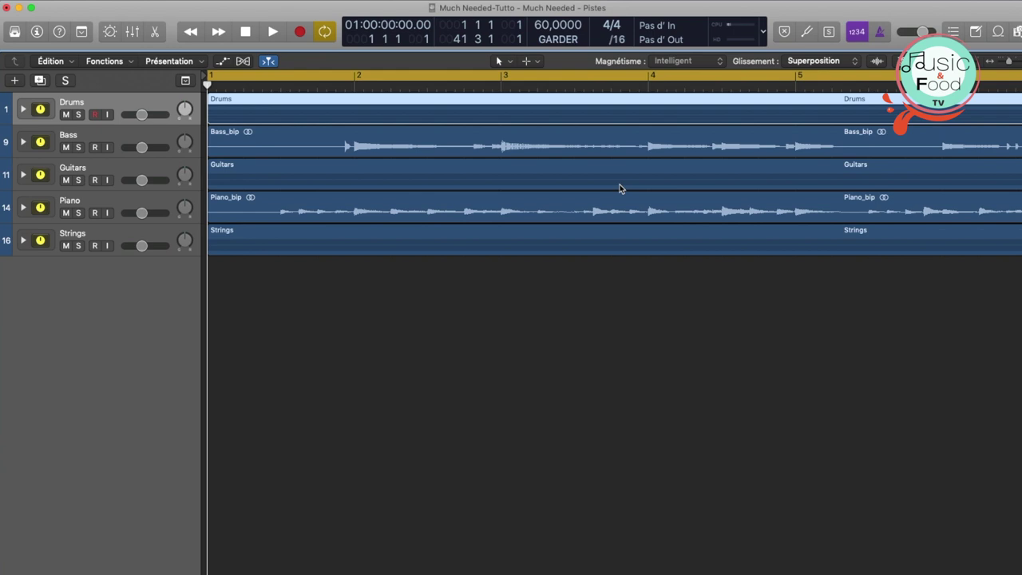
key("space")
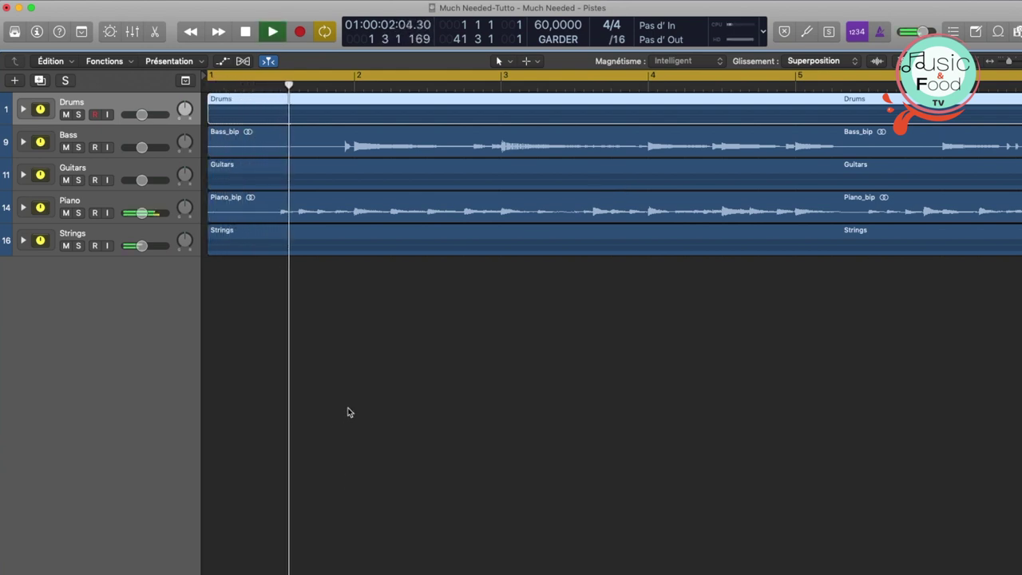
key("space")
key("Return")
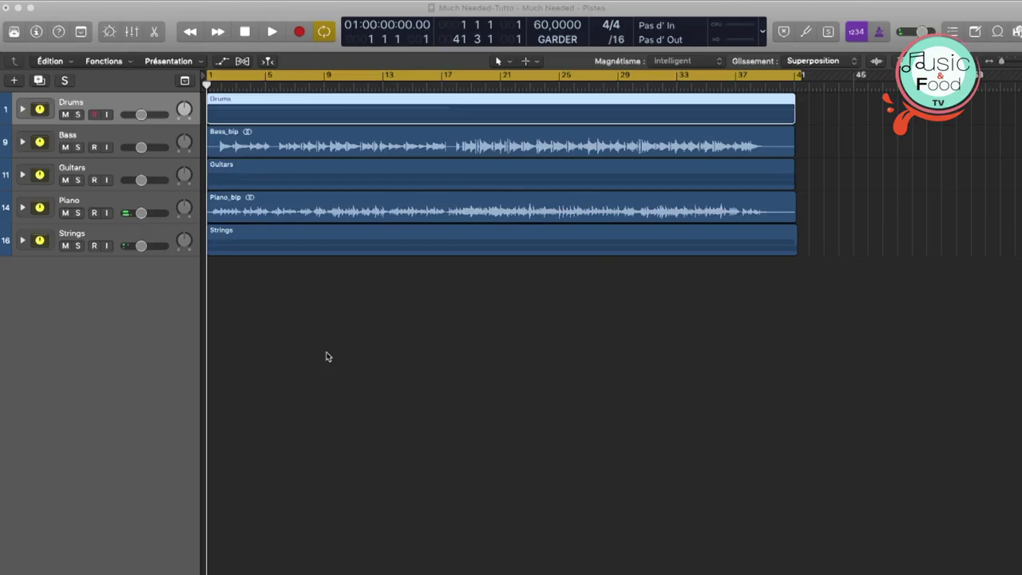
Start a bounce of the Stereo Out channel with PCM enabled and MP3 disabled as destinations, and accept the bounce settings
key("x")
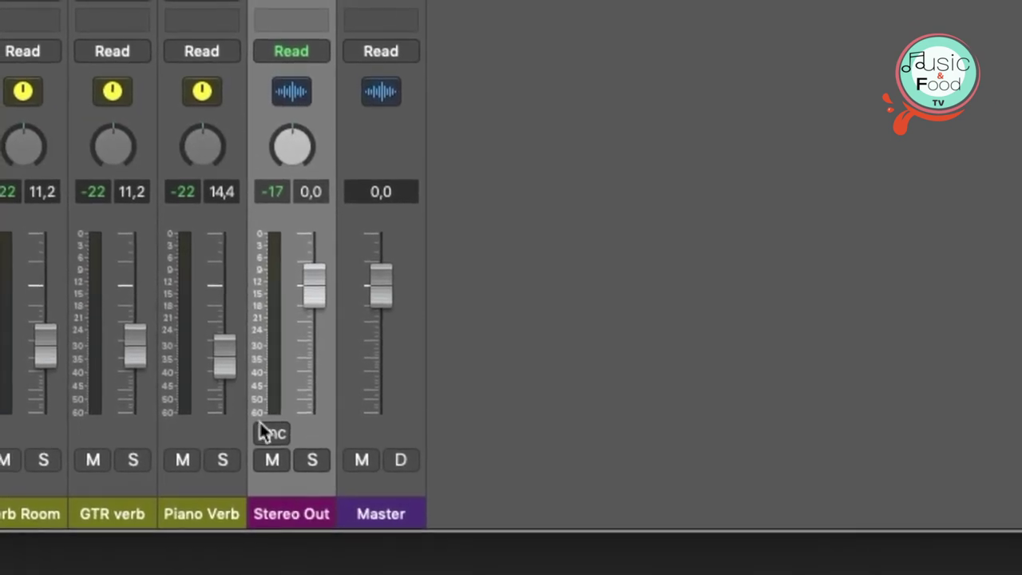
left_click(265, 432)
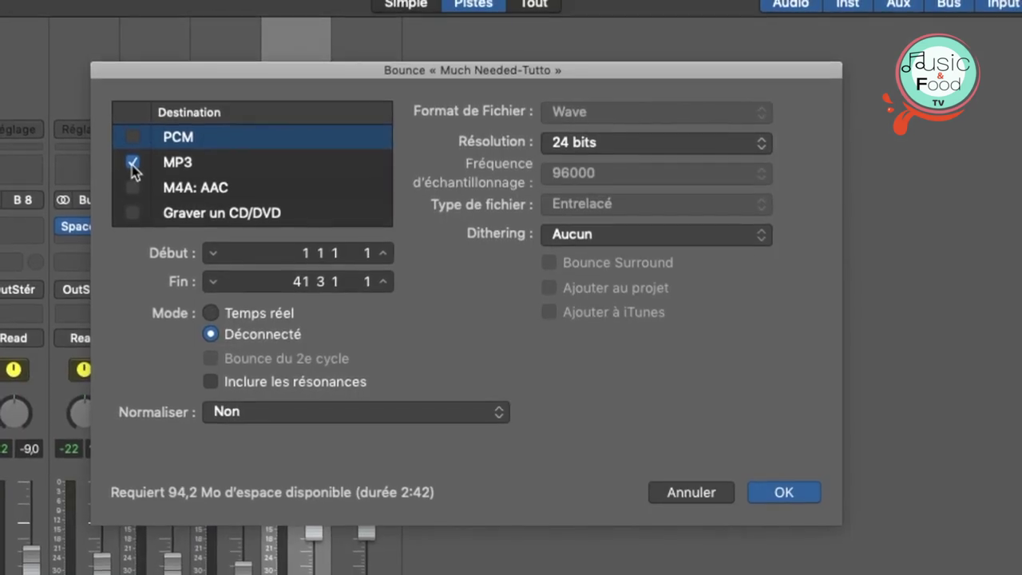
left_click(134, 141)
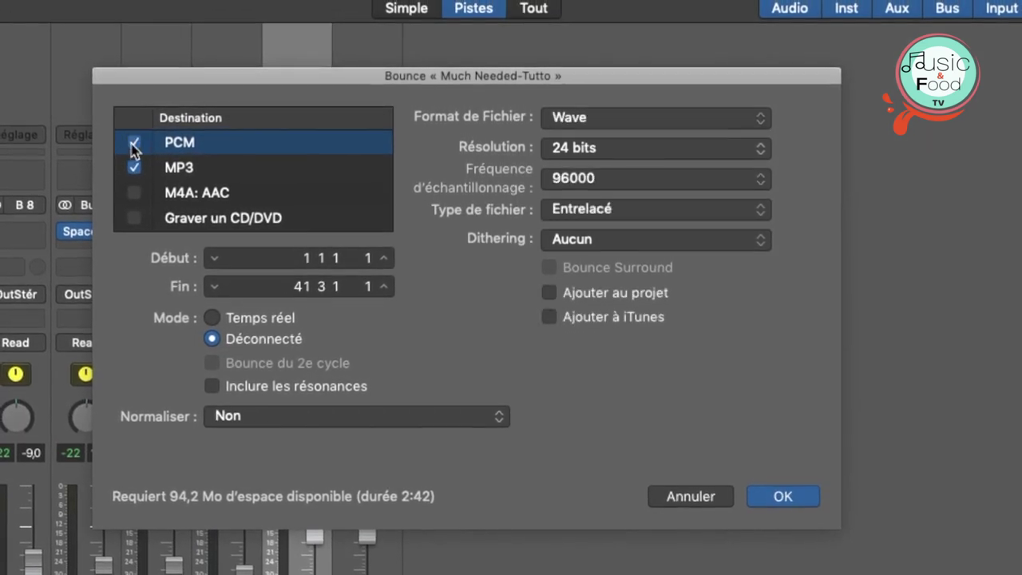
left_click(133, 165)
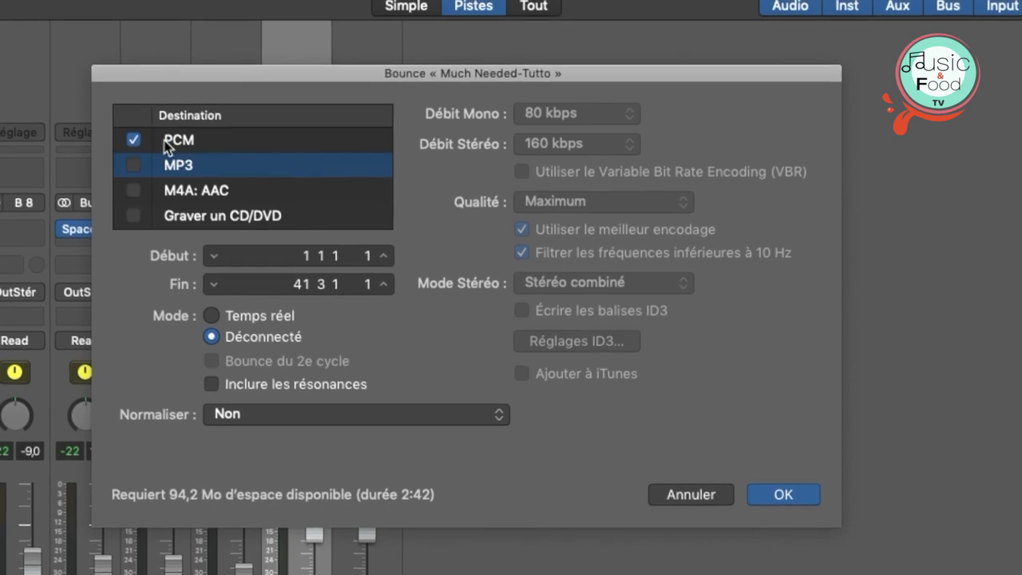
left_click(779, 497)
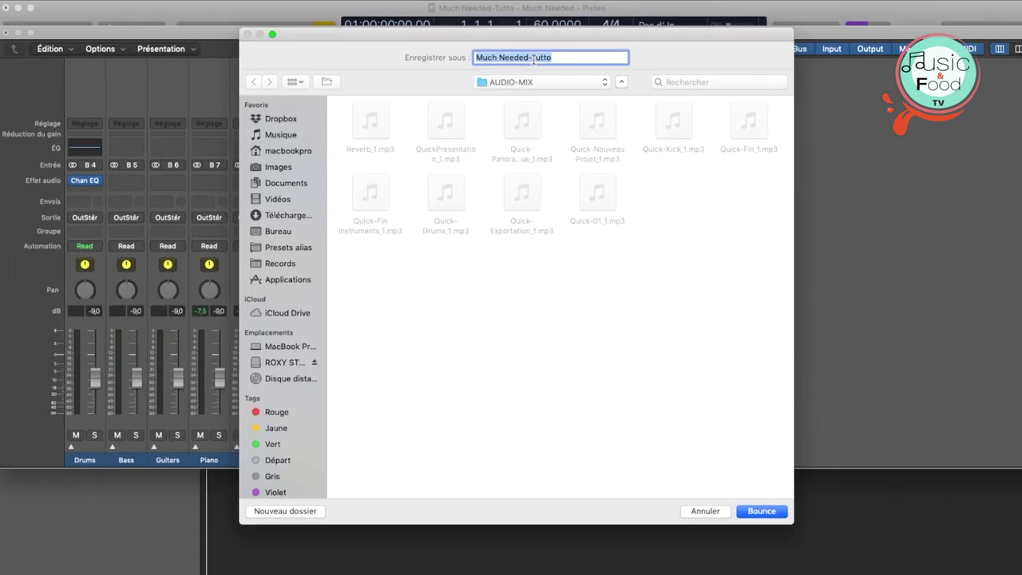
Name the bounce Mix-Final, choose the Bureau folder as its destination and run the bounce
type("Mix-Final")
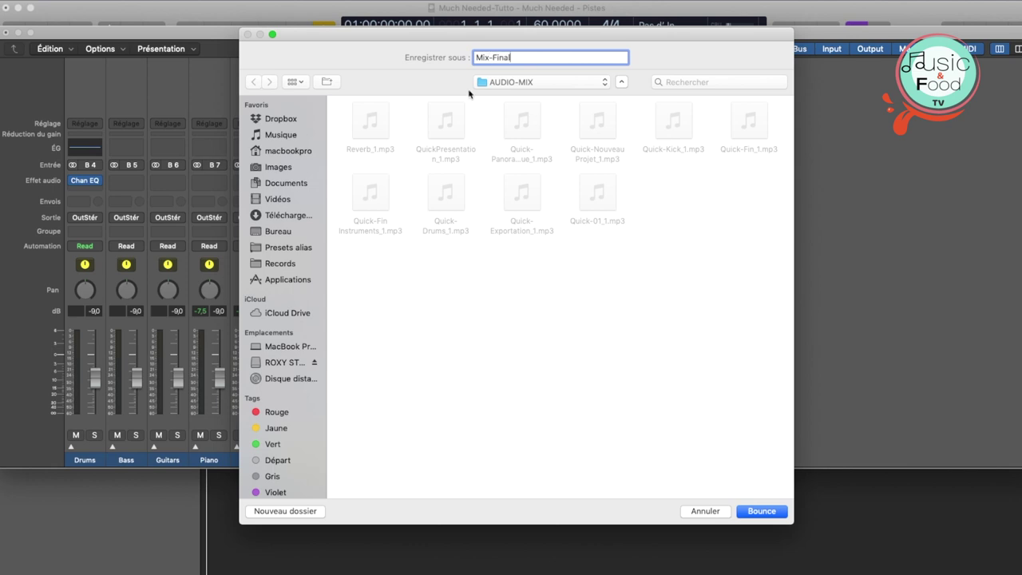
left_click(294, 232)
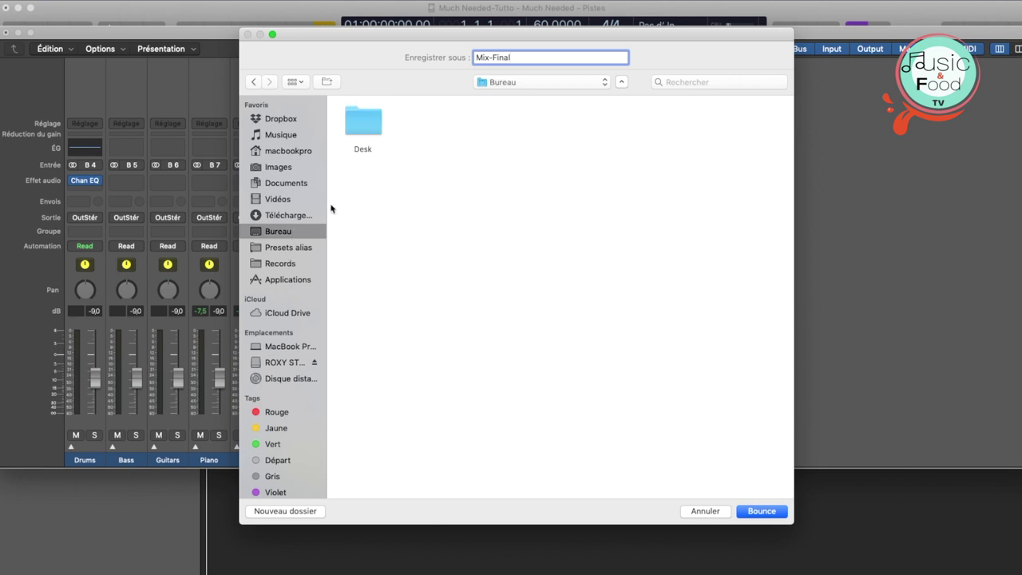
left_click(760, 511)
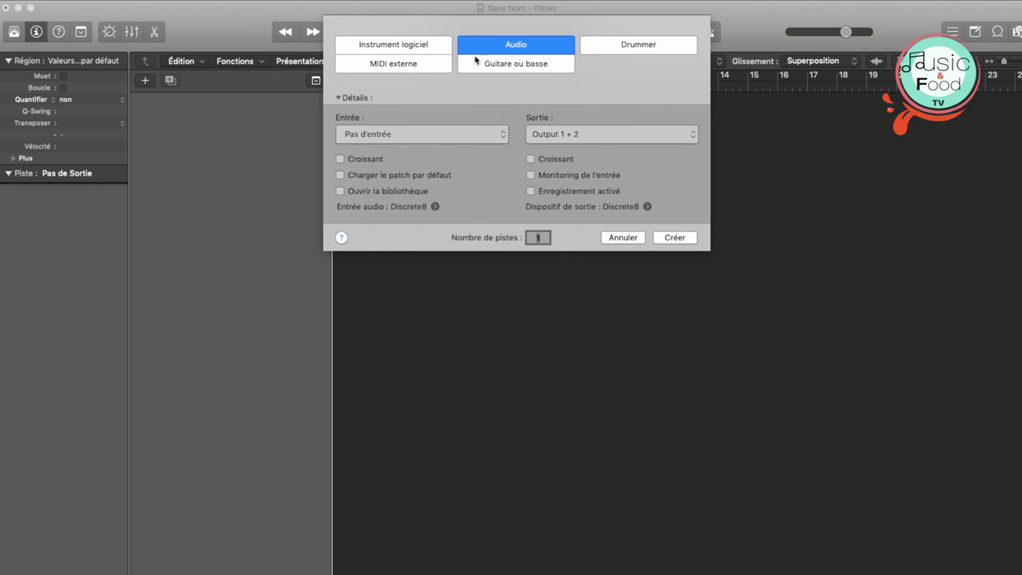
Create one audio track with no input and output 1 + 2 in the new project
left_click(486, 47)
left_click(410, 50)
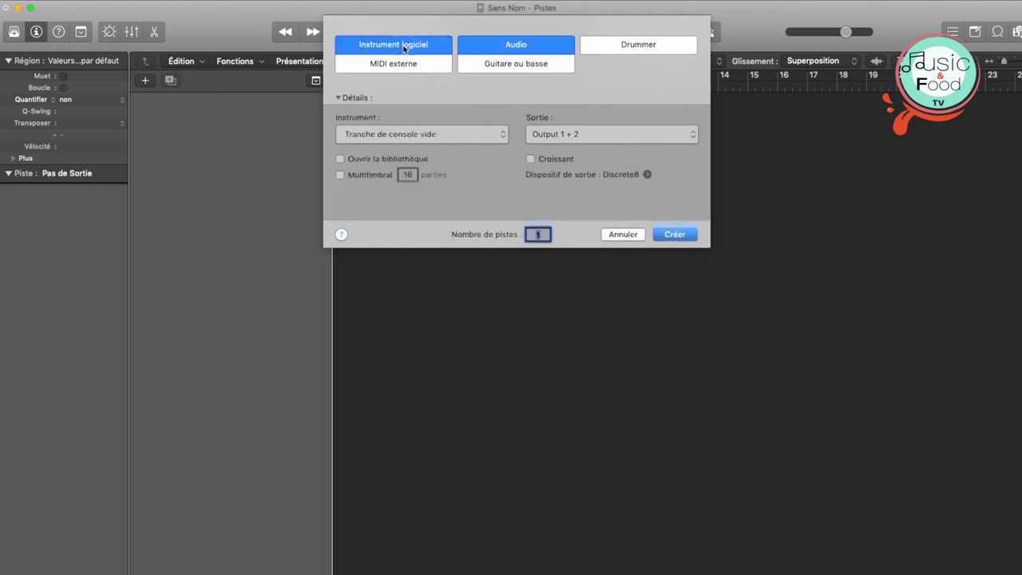
left_click(499, 46)
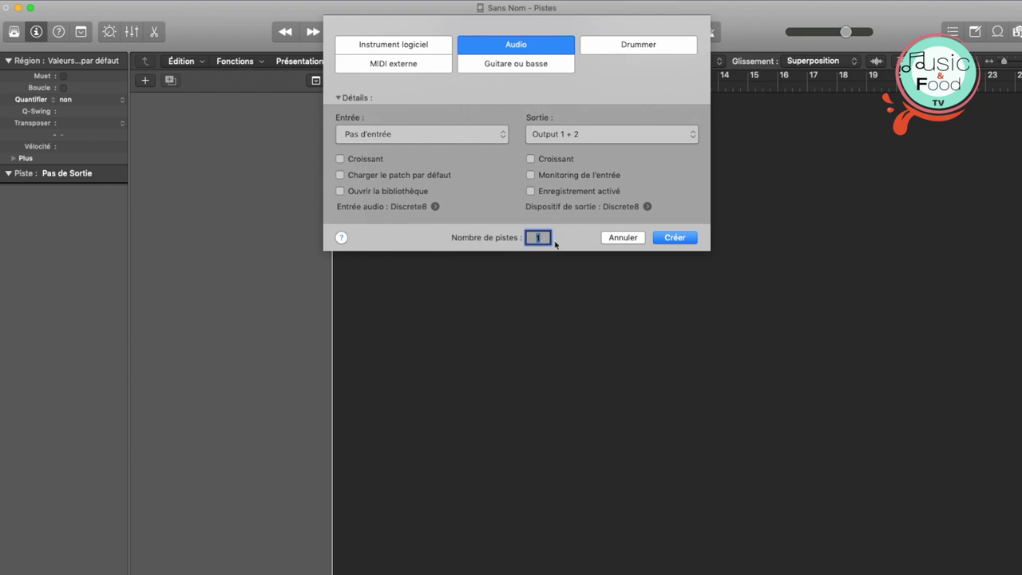
left_click(671, 240)
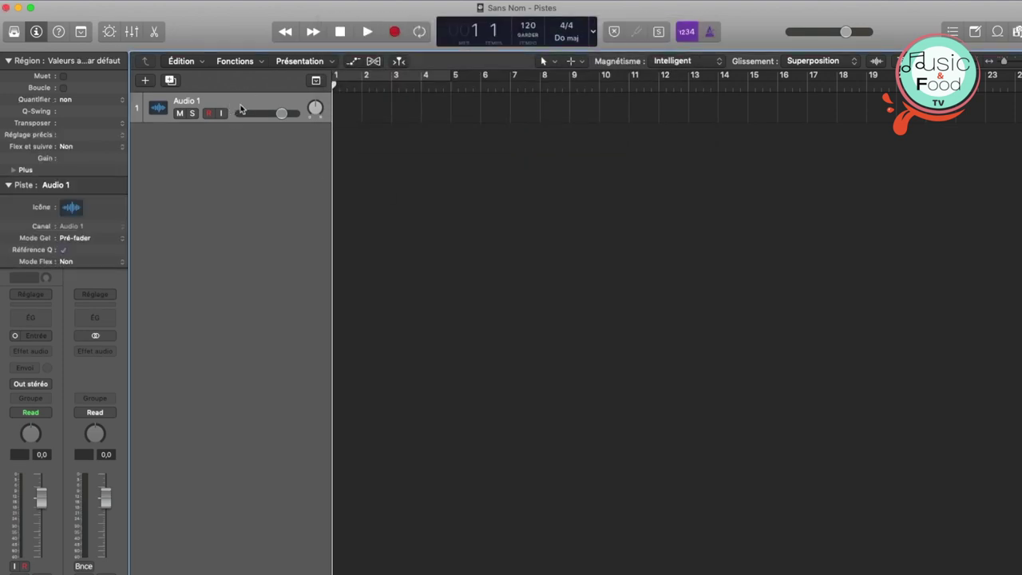
Add the audio file Mix-Final.wav from the Bureau folder to the project through the project audio browser
left_click(32, 8)
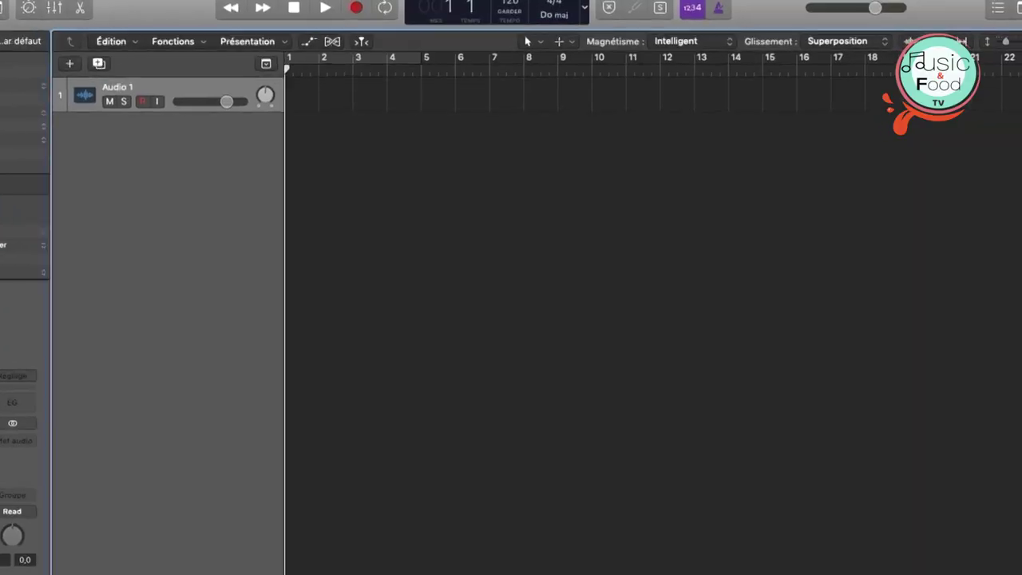
key("f")
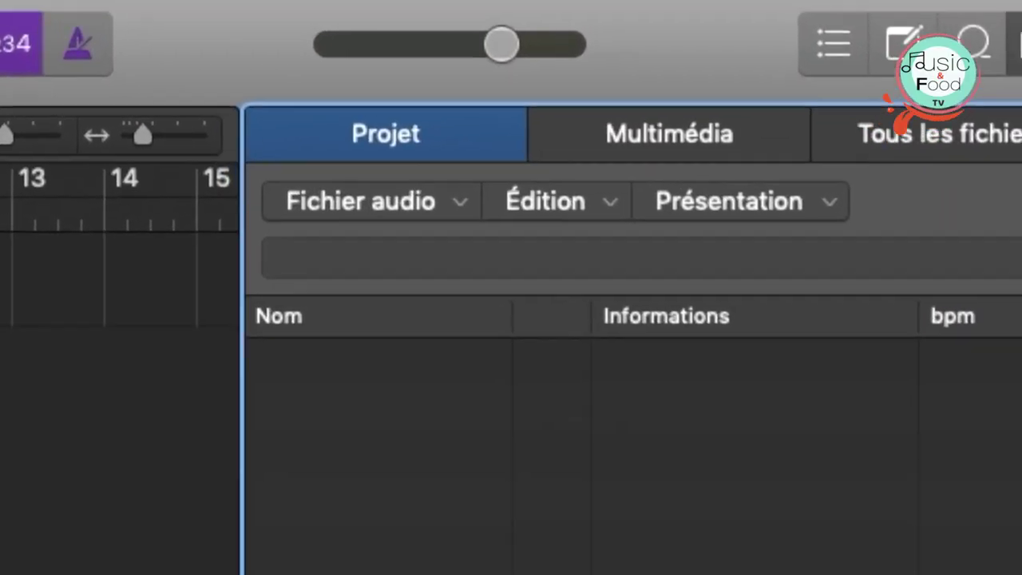
left_click(355, 199)
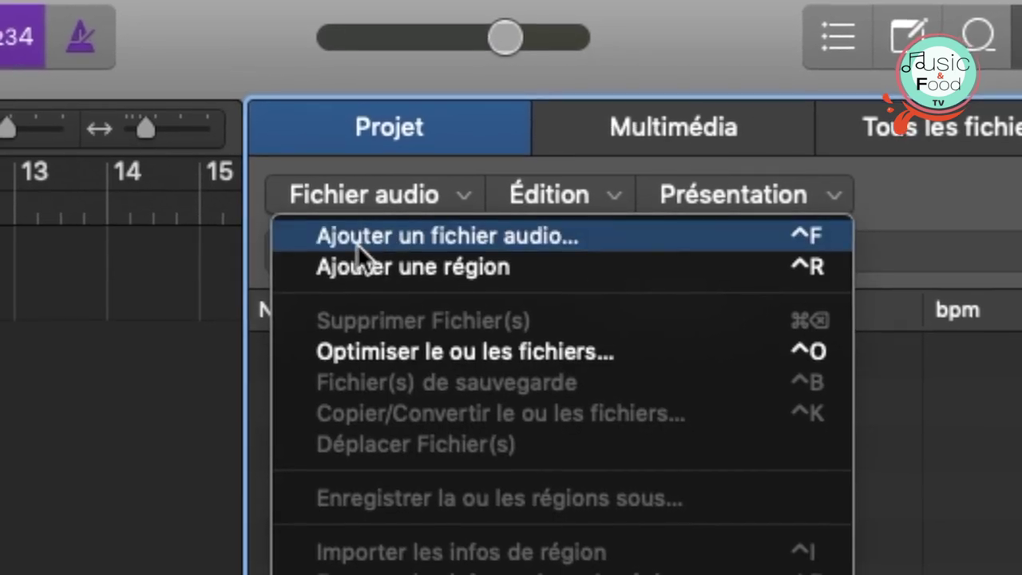
left_click(356, 239)
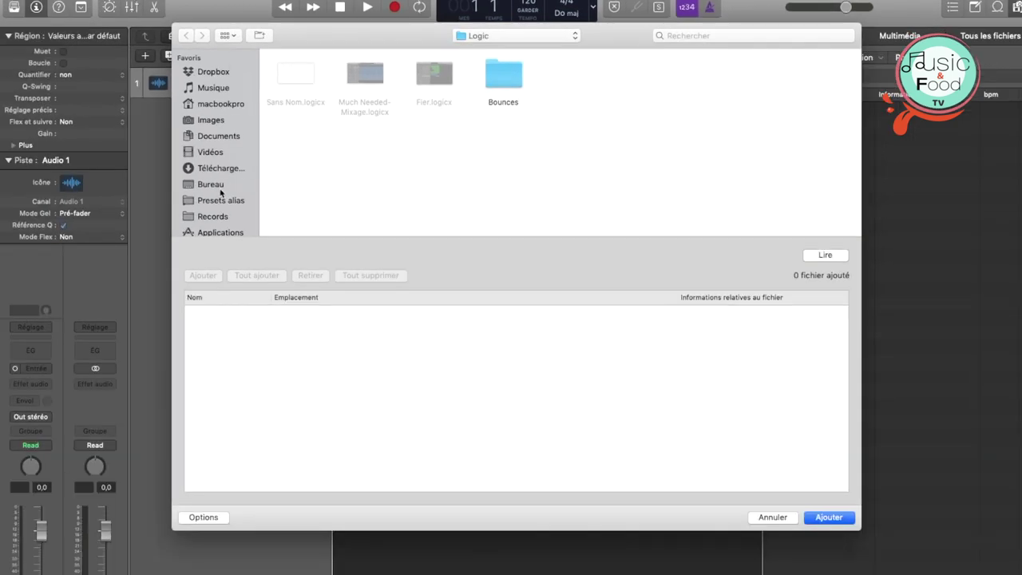
left_click(216, 187)
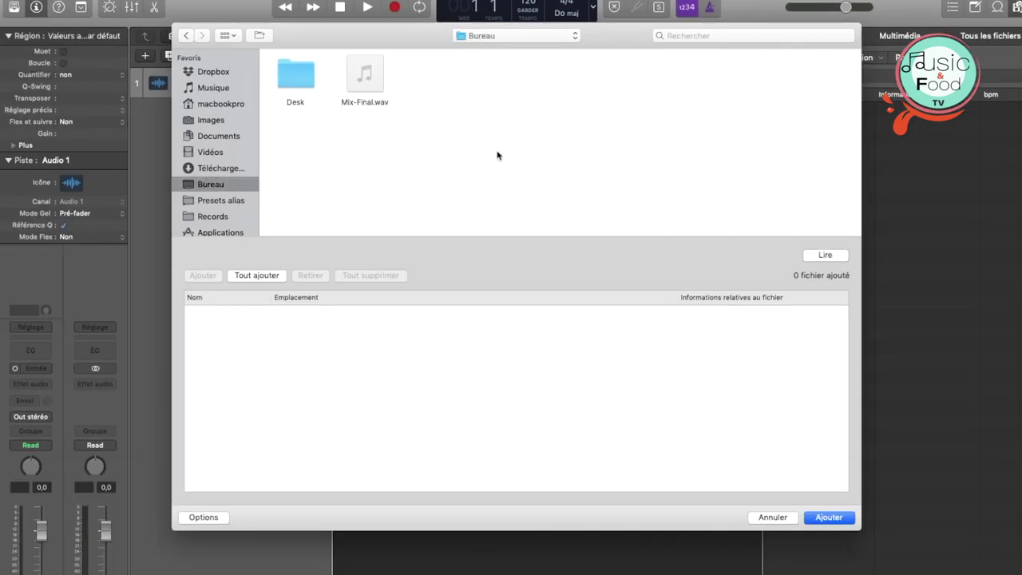
left_click(351, 88)
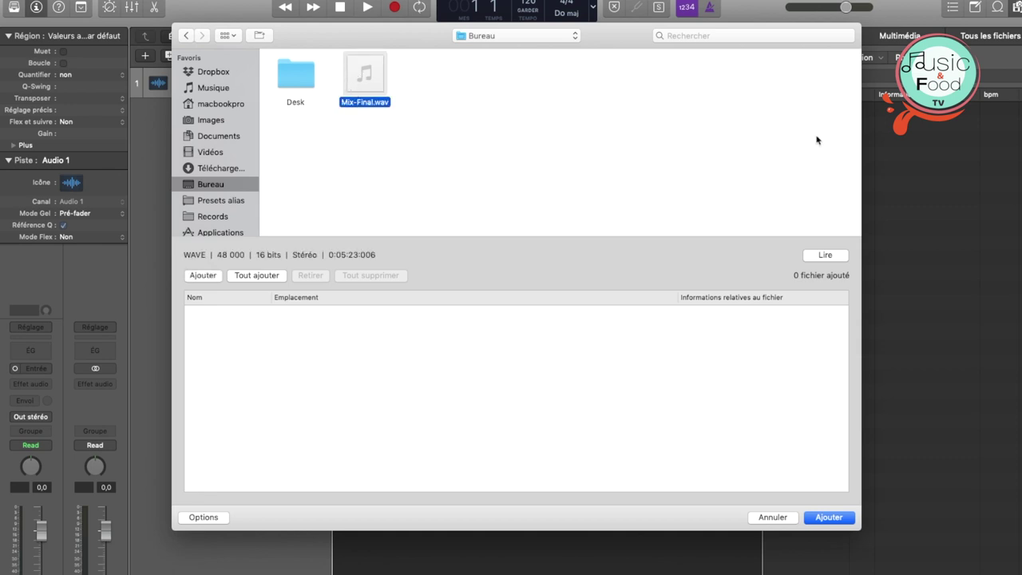
left_click(828, 518)
left_click(828, 518)
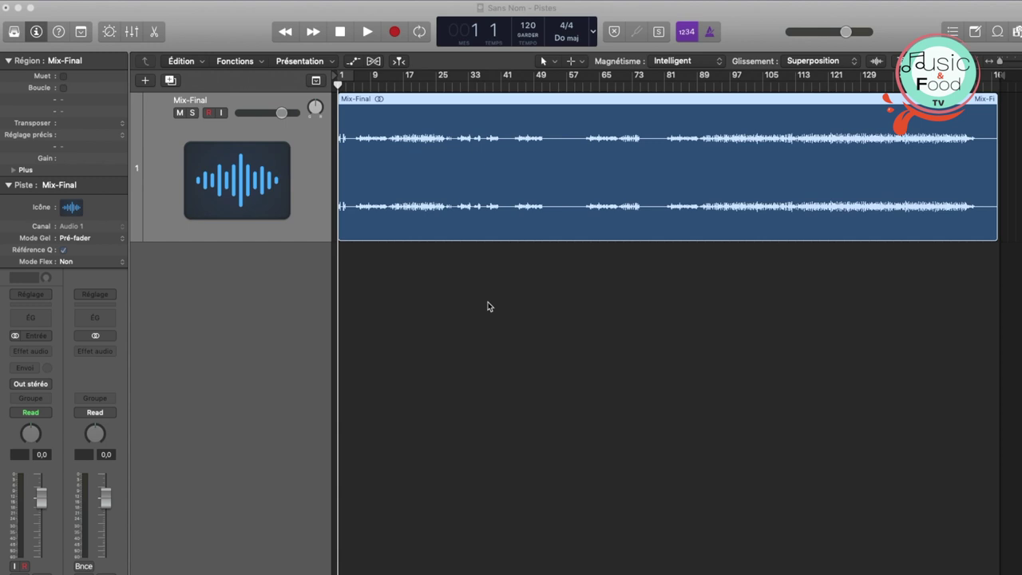
Open the mixer in its own window and select the Mix-Final channel strip
left_click(32, 8)
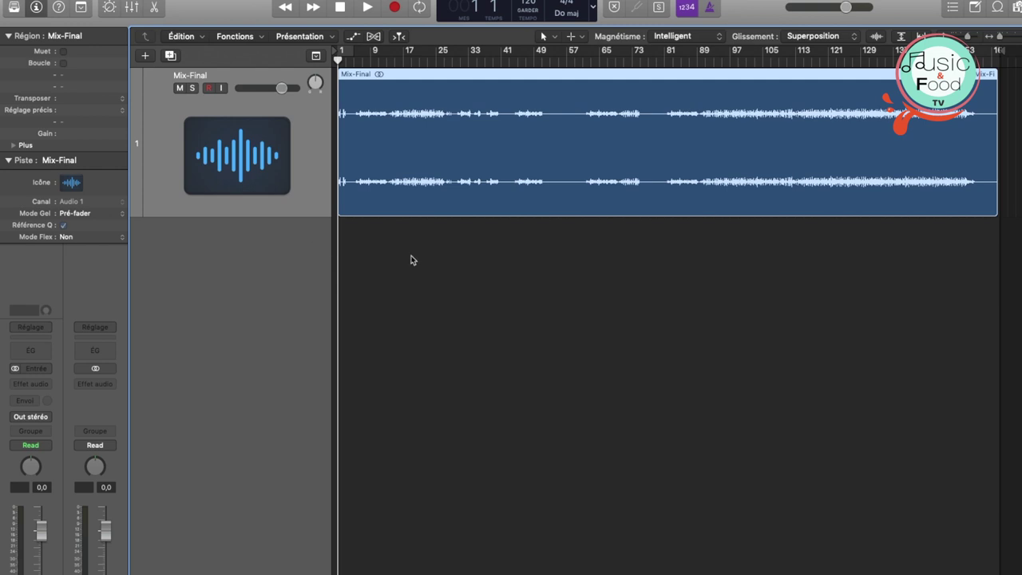
mouse_move(32, 6)
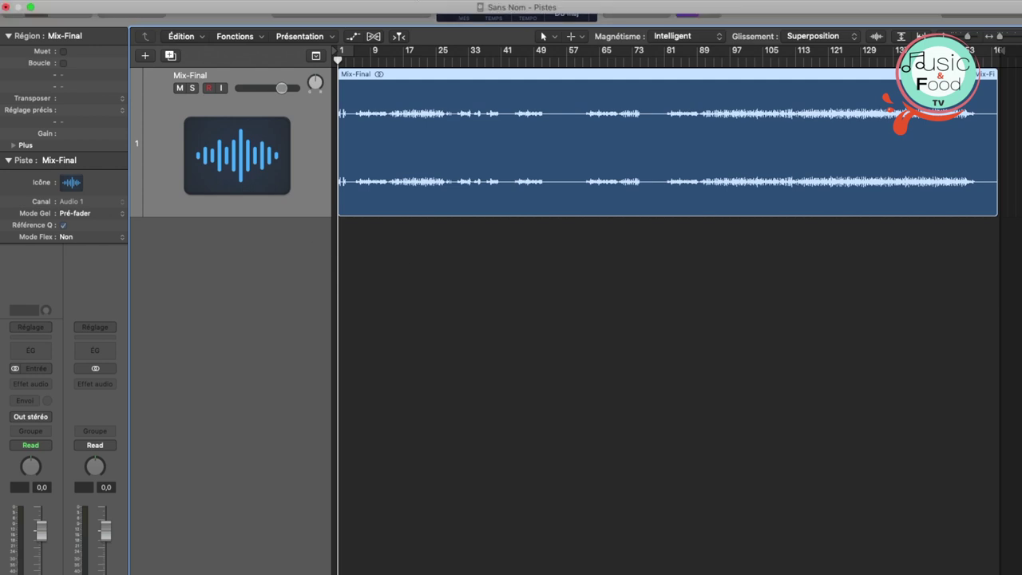
left_click(435, 0)
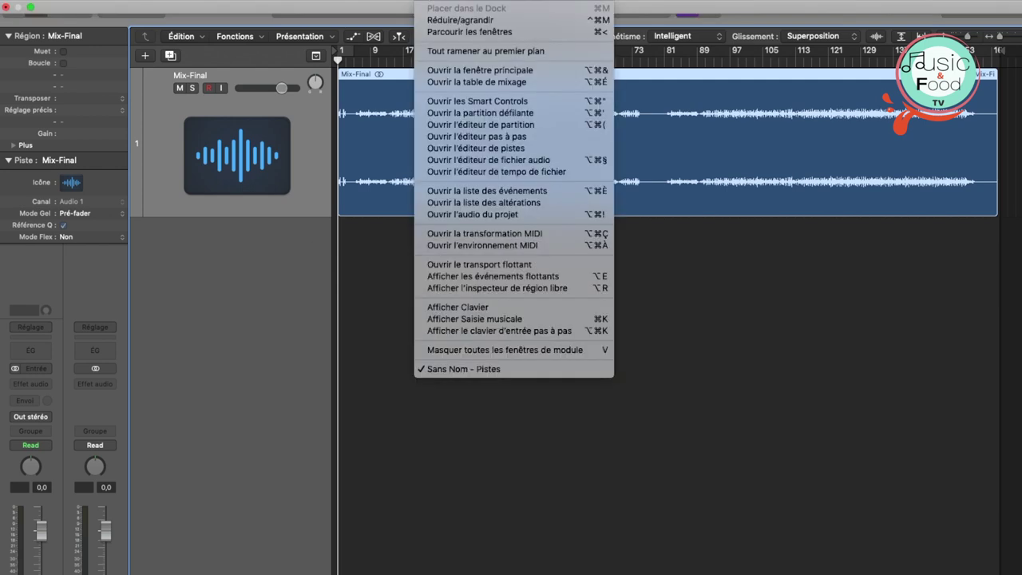
left_click(445, 82)
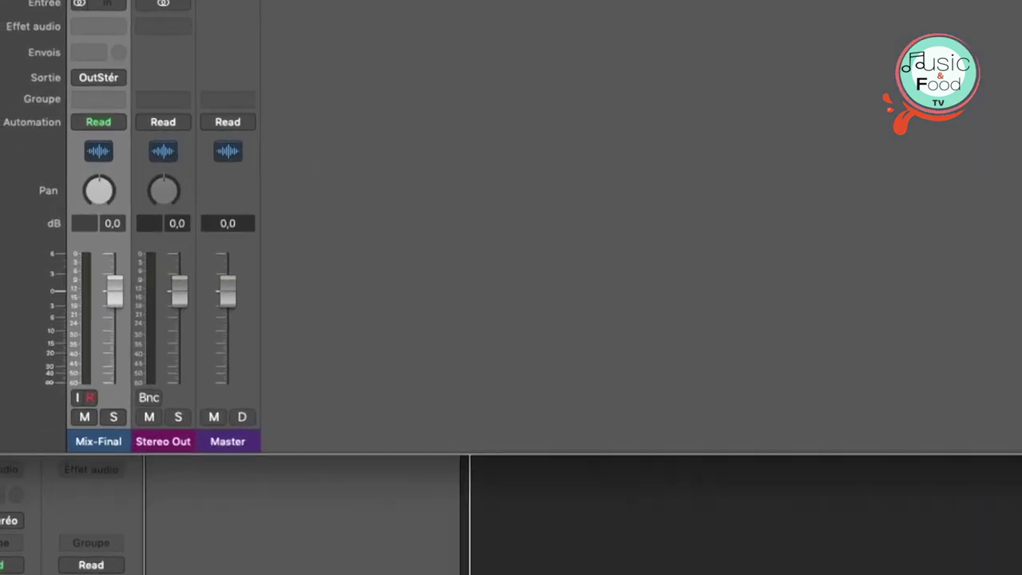
left_click(116, 482)
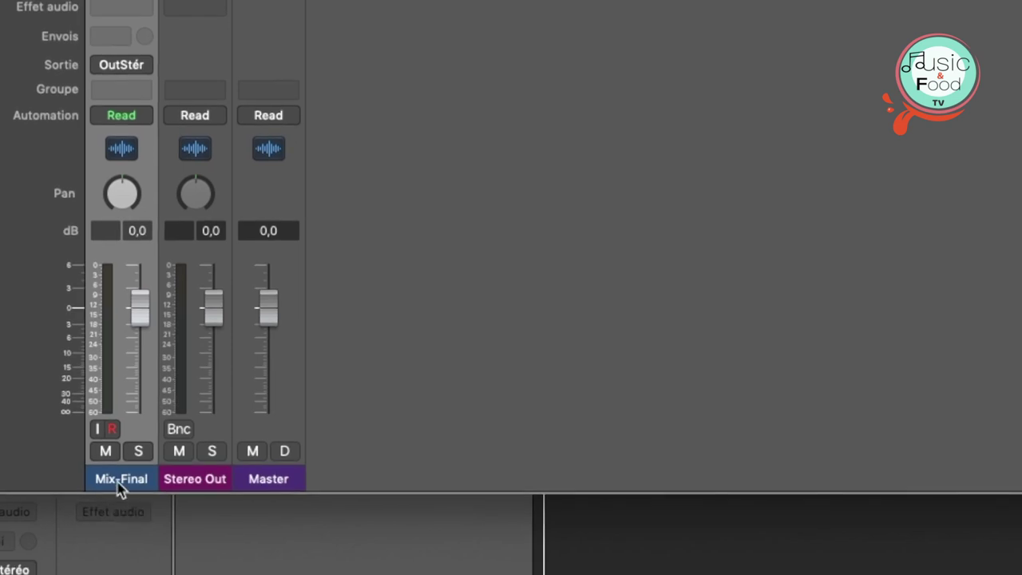
Go through the Stereo Out and Master channel strips and select the Mix-Final strip again
left_click(177, 483)
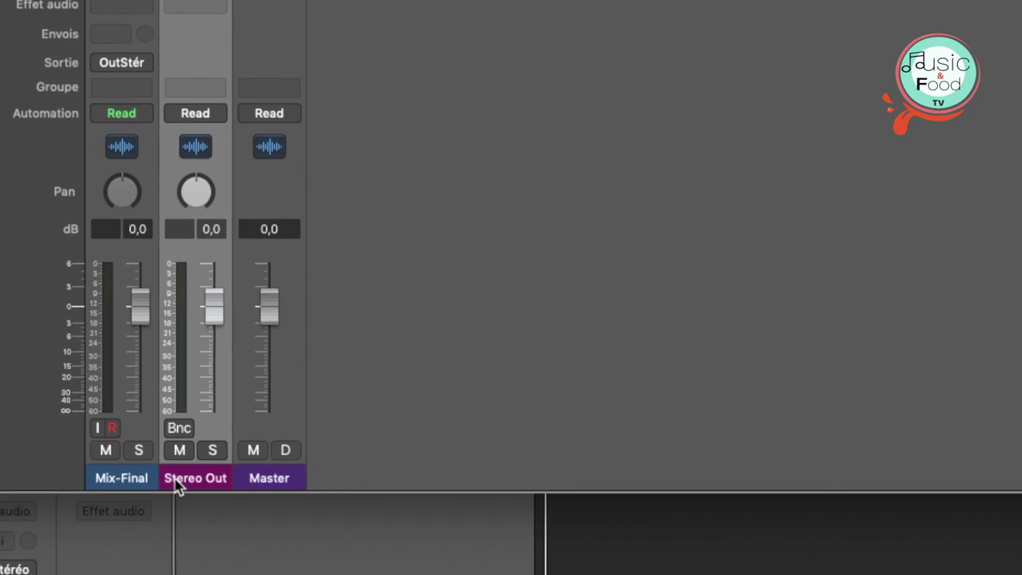
left_click(265, 485)
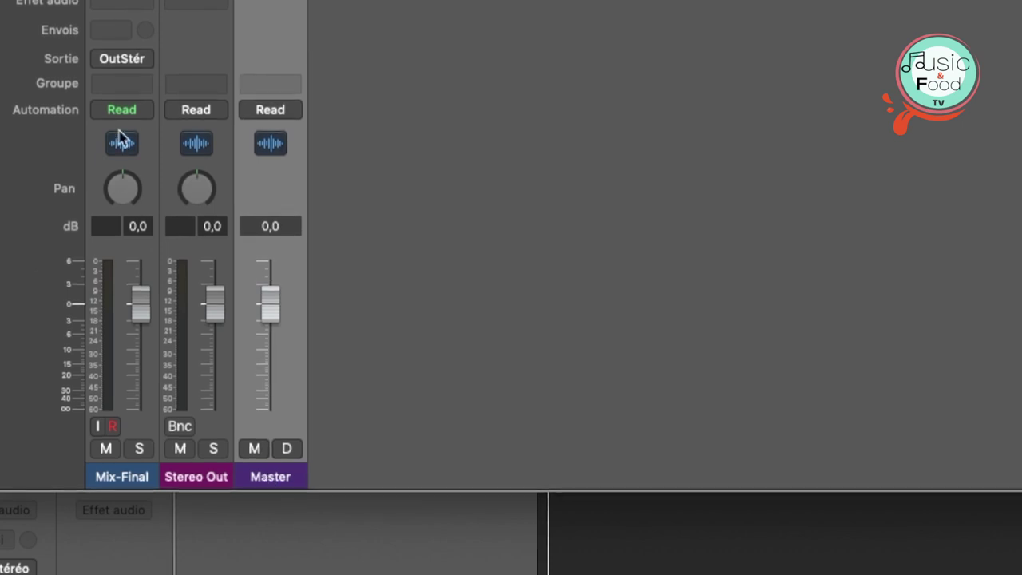
left_click(114, 479)
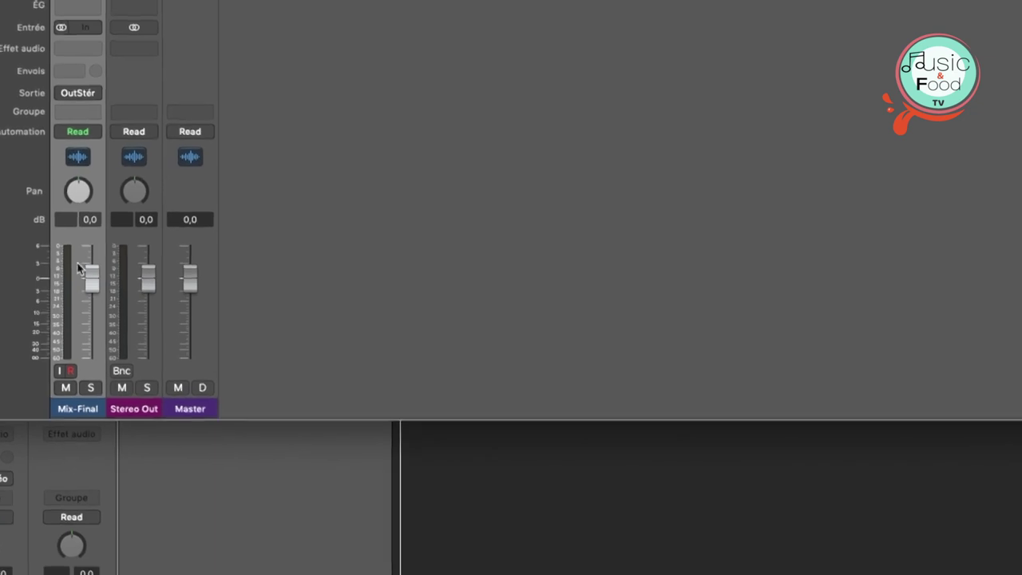
Reposition the mixer window just below the transport controls so all channel strip sections are in view
left_click_drag(319, 32, 321, 79)
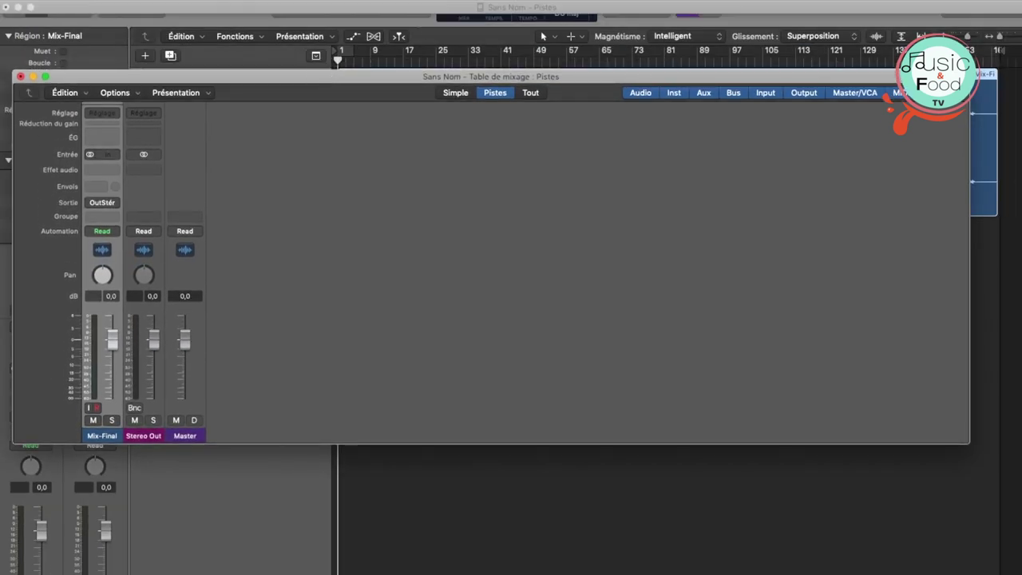
left_click(479, 7)
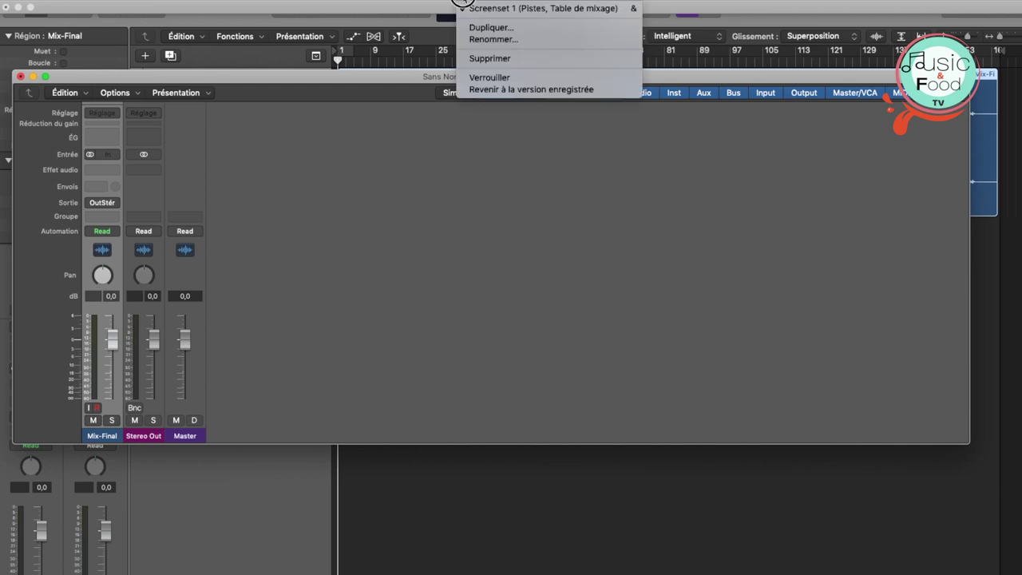
left_click(468, 75)
left_click_drag(434, 74, 429, 20)
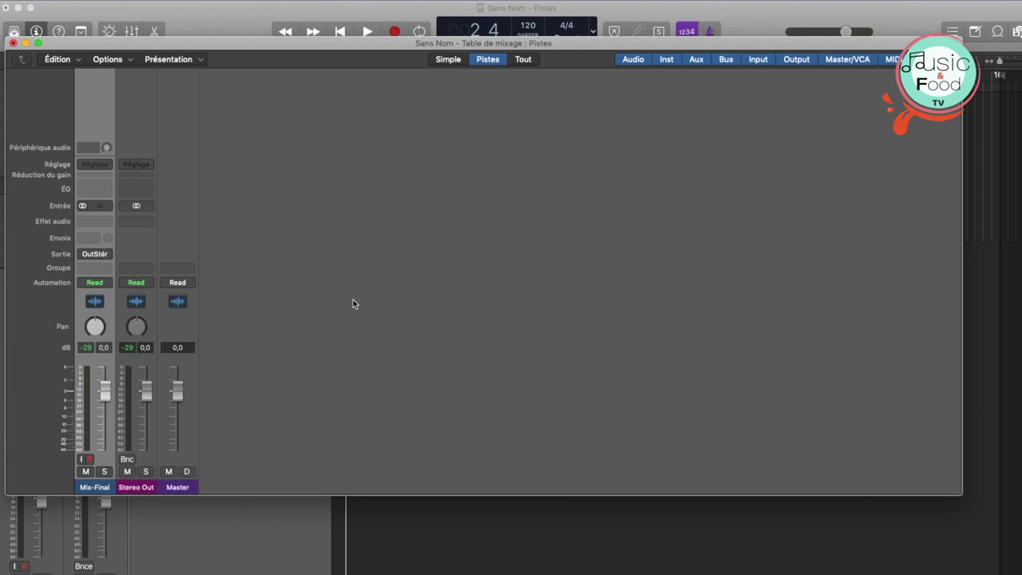
Insert a Level Meter and a stereo Loudness Meter on the Stereo Out channel and close the Loudness Meter window
left_click(129, 487)
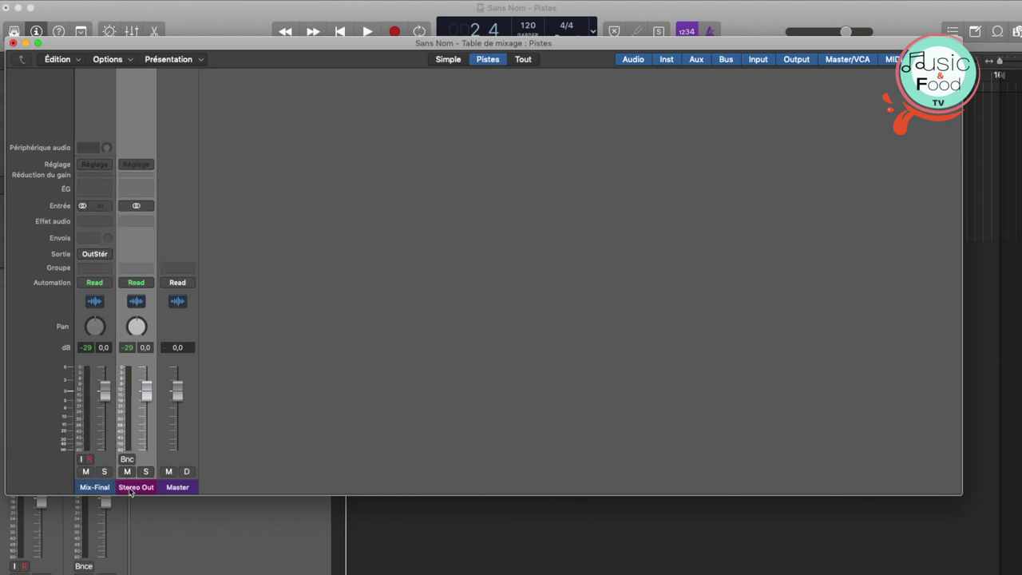
left_click(149, 223)
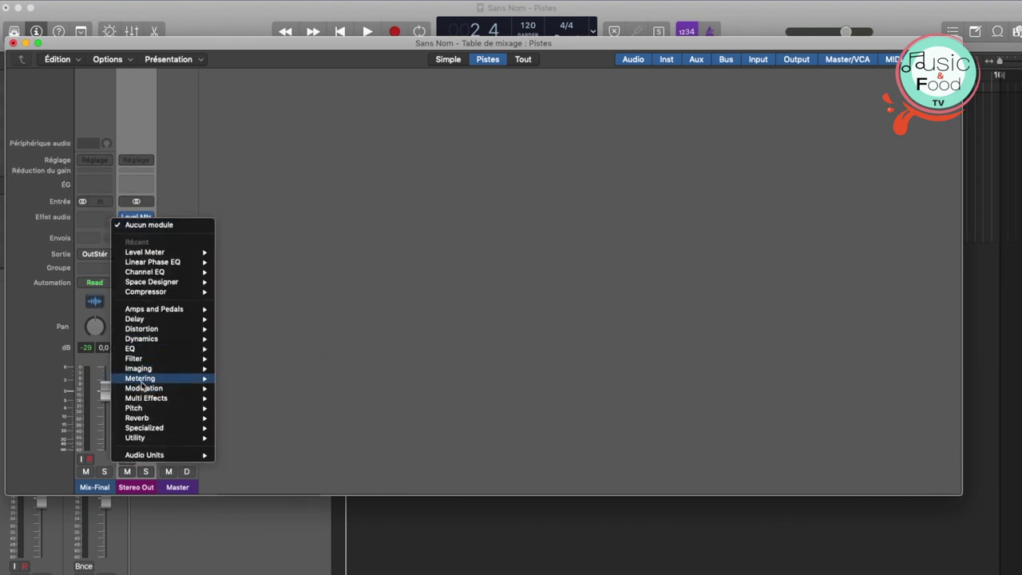
mouse_move(143, 380)
mouse_move(286, 409)
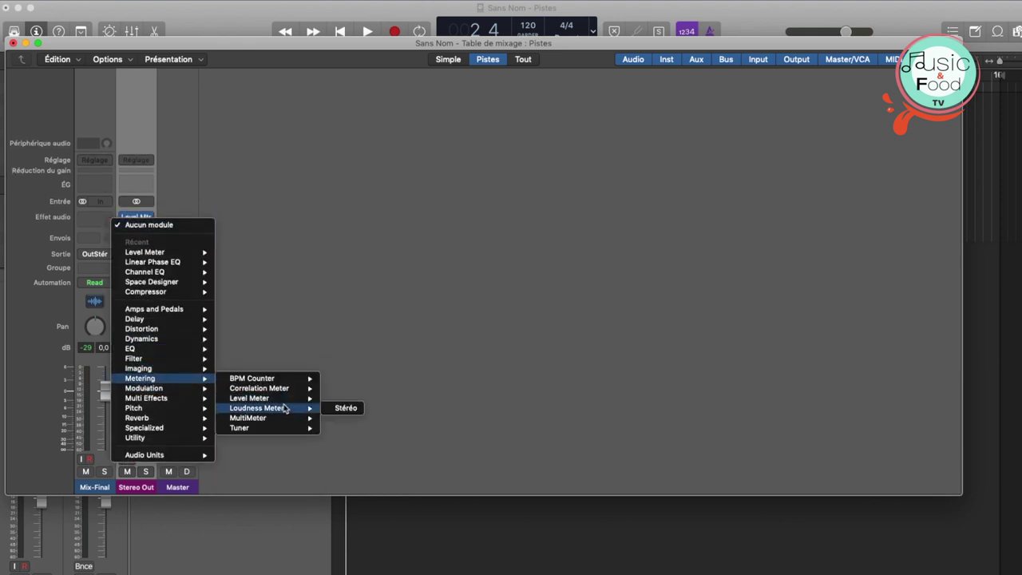
left_click(345, 408)
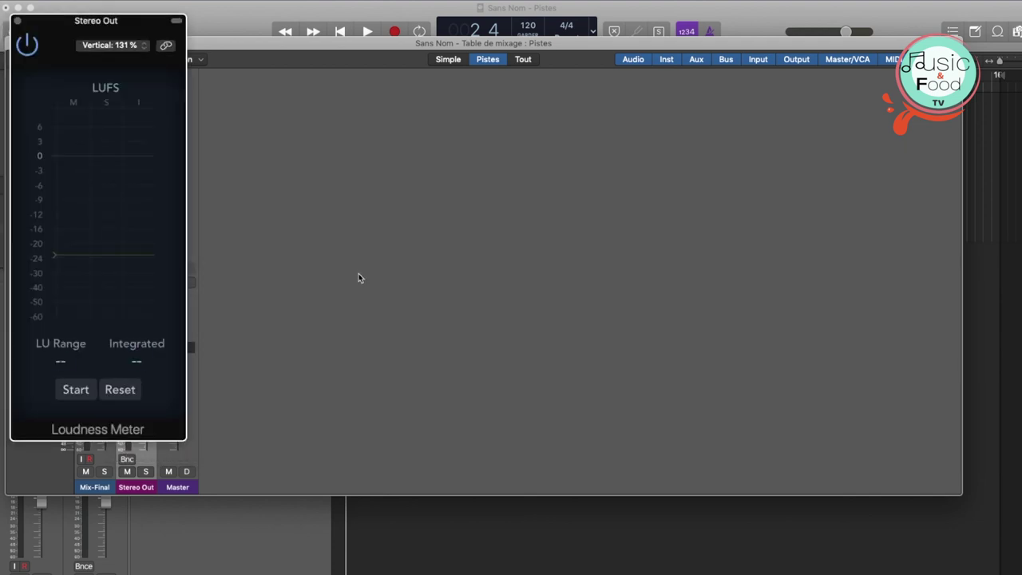
left_click_drag(94, 31, 498, 48)
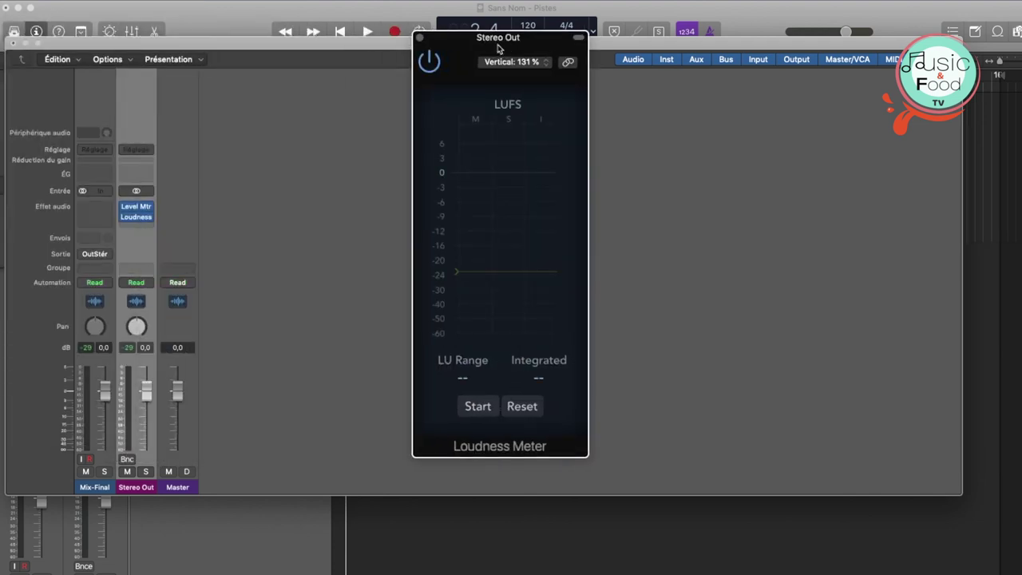
left_click(420, 38)
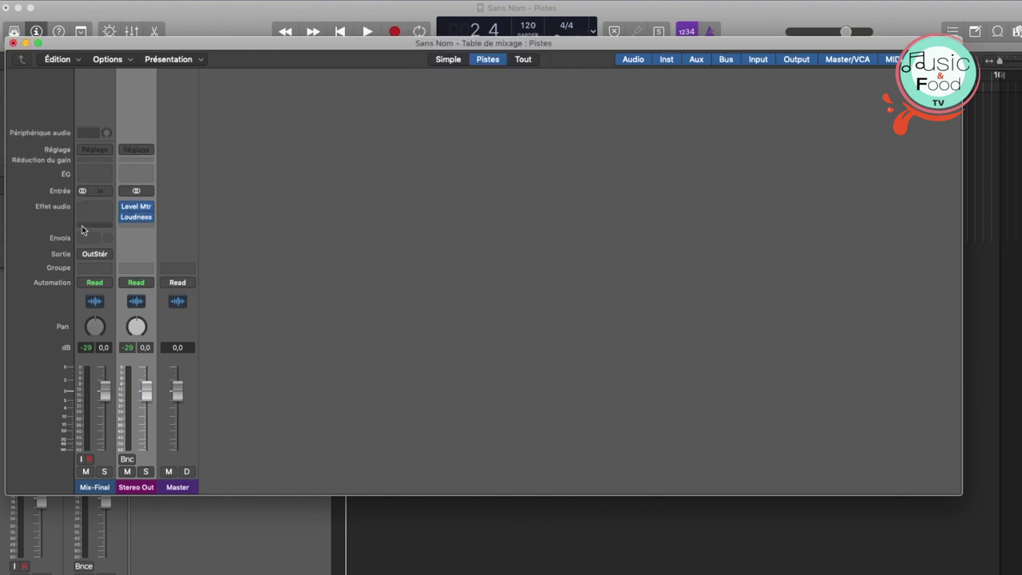
Insert a stereo MultiMeter below the Loudness Meter on the Stereo Out channel and close its window
left_click(132, 230)
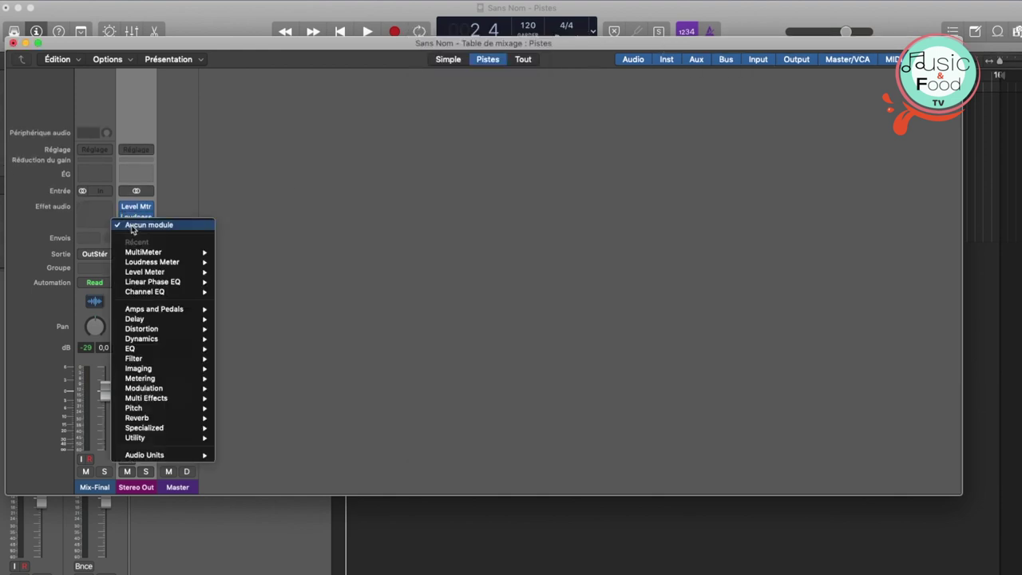
mouse_move(148, 252)
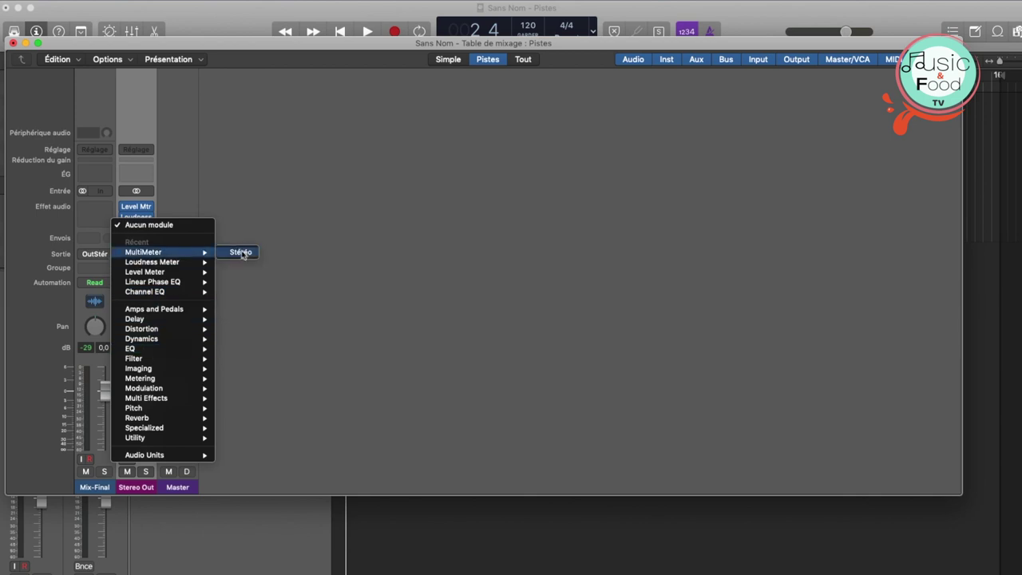
left_click(241, 252)
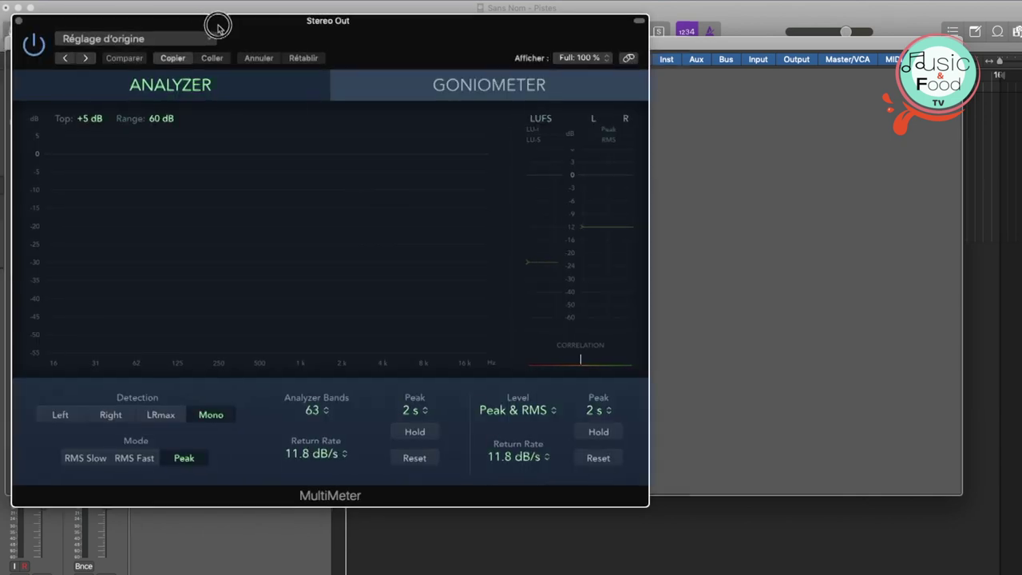
left_click_drag(217, 27, 342, 30)
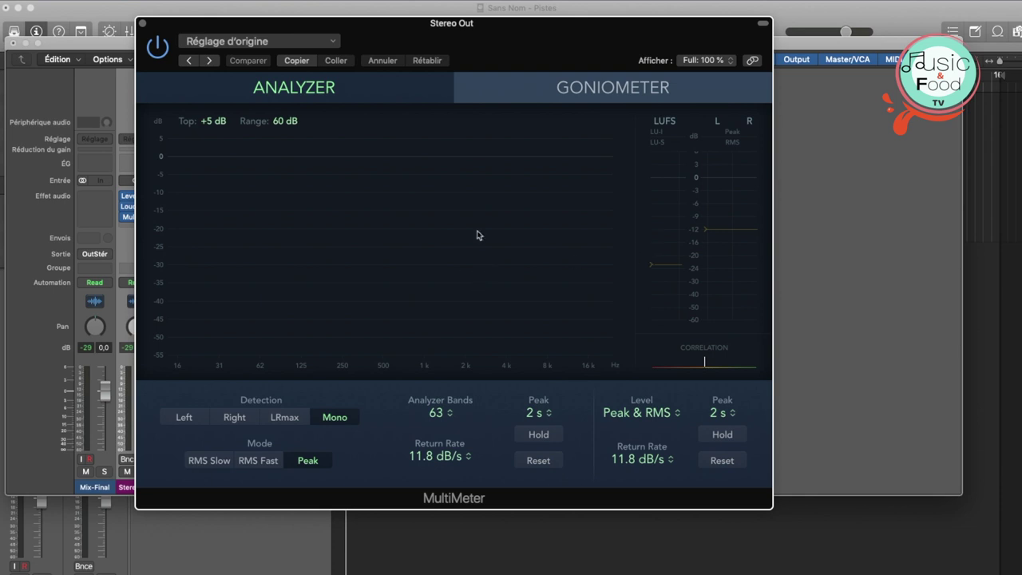
left_click(143, 24)
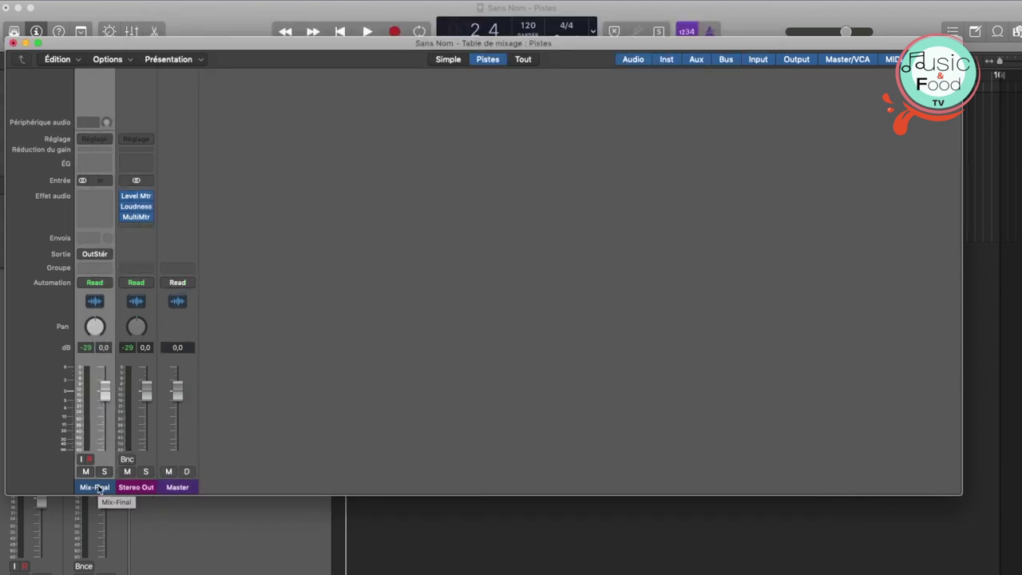
Insert a stereo Linear Phase EQ in Mix-Final's first audio effect slot and bring up its editing window
left_click(107, 199)
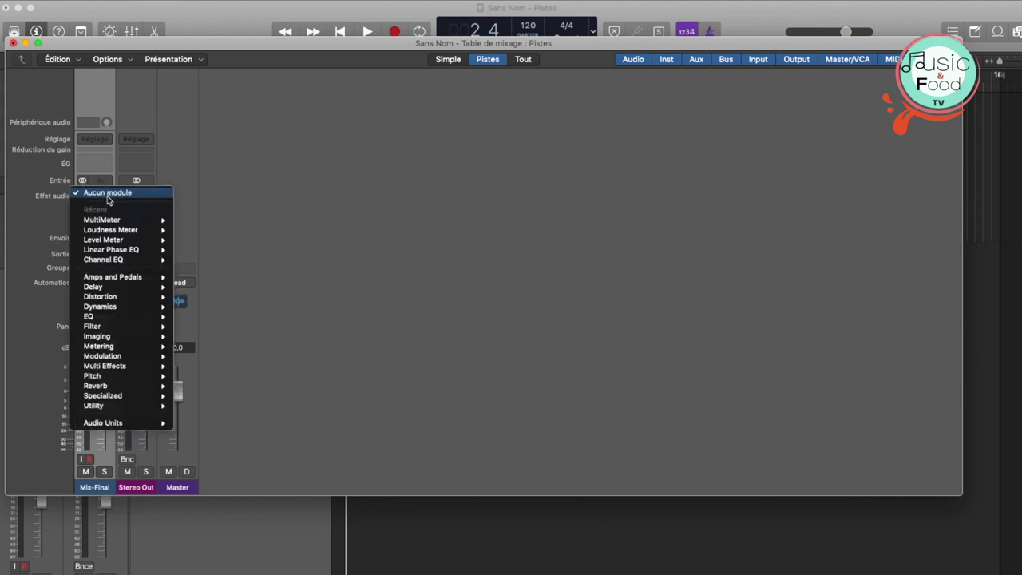
mouse_move(98, 241)
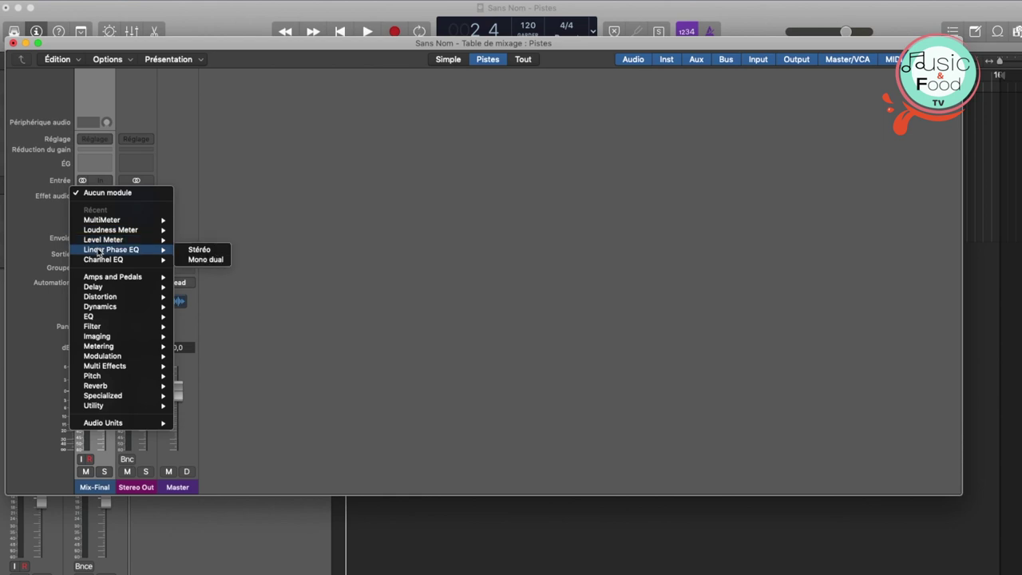
left_click(199, 250)
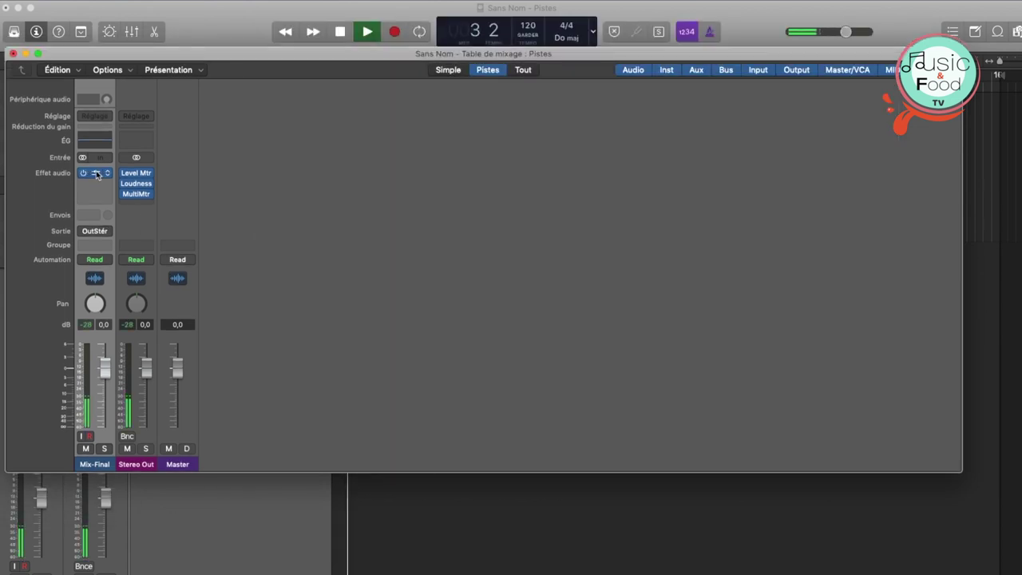
left_click(96, 173)
left_click_drag(500, 35, 418, 41)
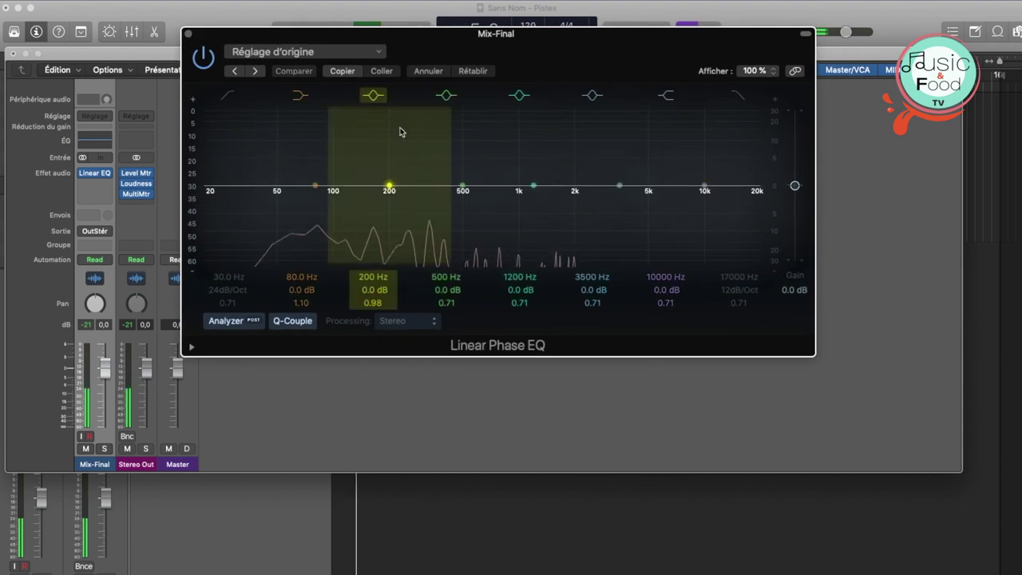
Enable the low-cut band of the Linear Phase EQ and set it to 20.5 Hz with a 48 dB/Oct slope
left_click(227, 97)
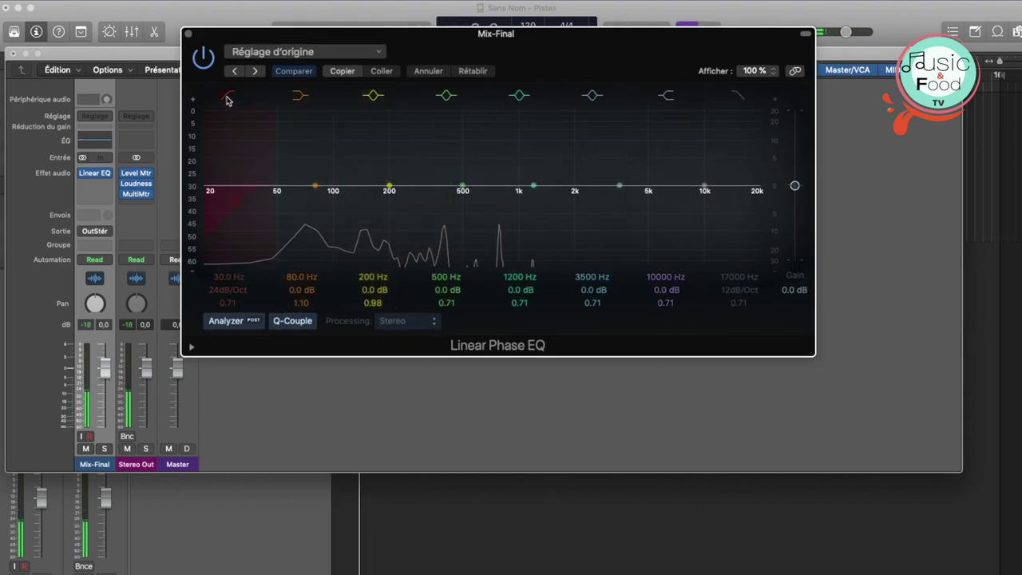
left_click(227, 98)
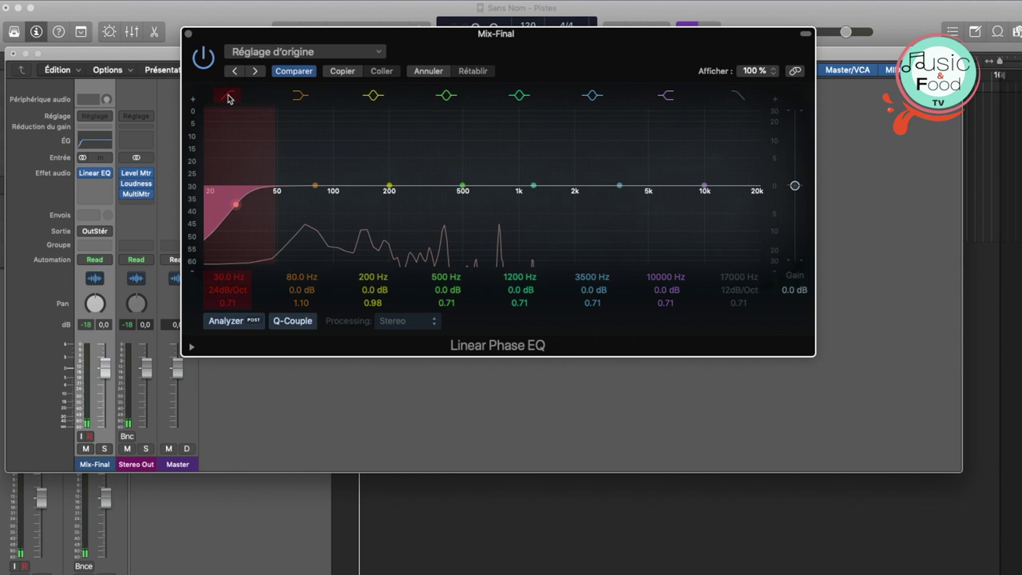
left_click_drag(238, 210, 205, 204)
left_click_drag(225, 290, 225, 277)
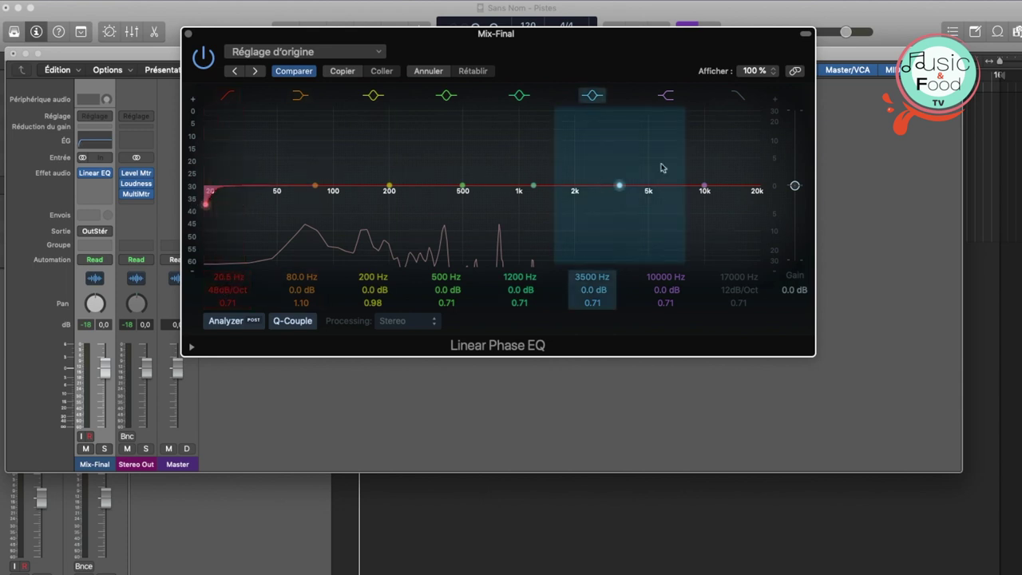
Enable the high-cut band of the EQ and set it to 19400 Hz, 48 dB/Oct and a Q of 0.60
left_click(738, 95)
left_click_drag(738, 290, 738, 277)
left_click_drag(749, 209, 760, 208)
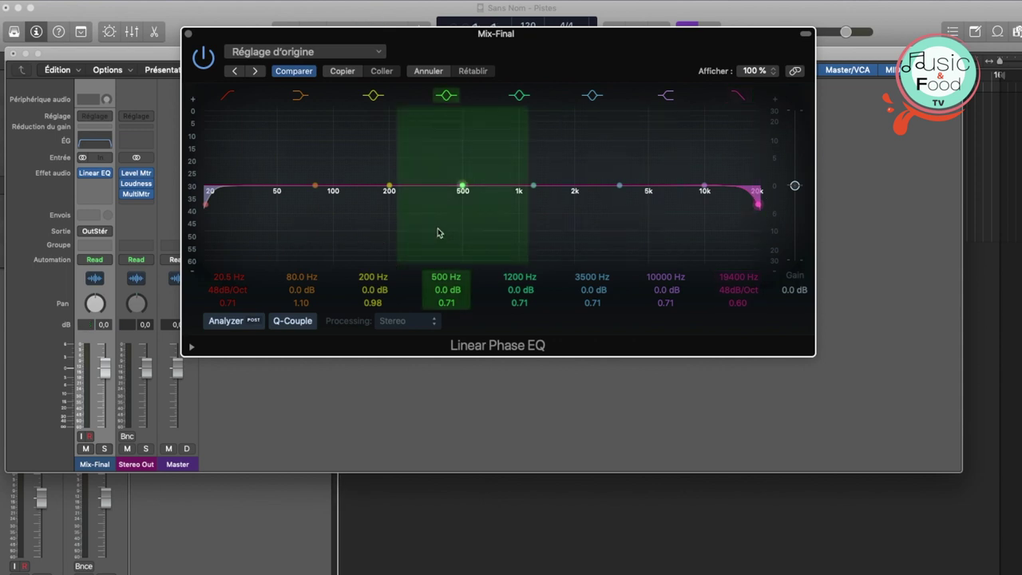
Play the mix and set the 3500 Hz band to 4950 Hz, +1.5 dB and a Q of 4.00
key("space")
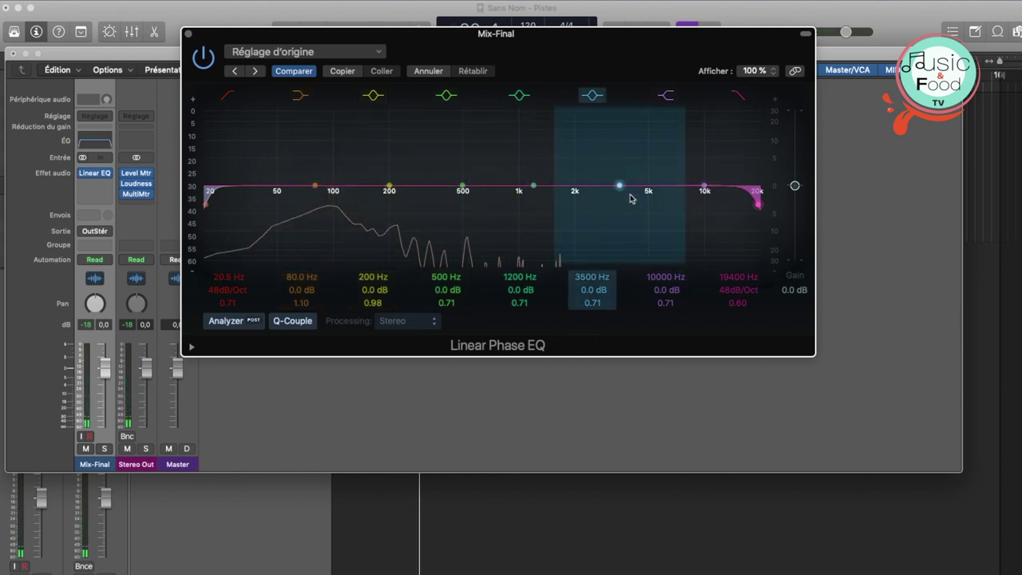
left_click_drag(620, 186, 649, 180)
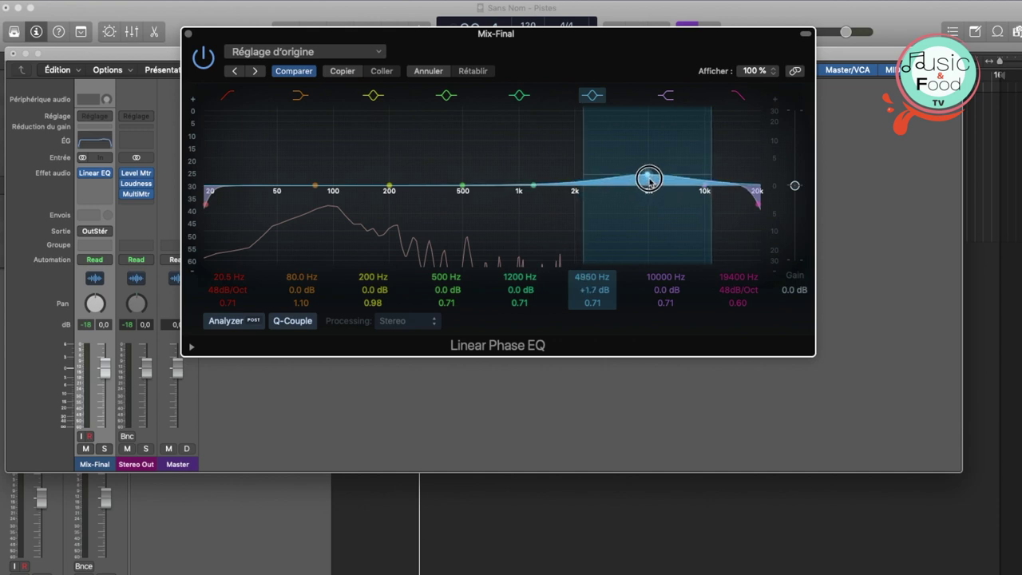
mouse_move(588, 287)
left_mouse_down()
mouse_move(588, 277)
mouse_move(591, 301)
left_mouse_up()
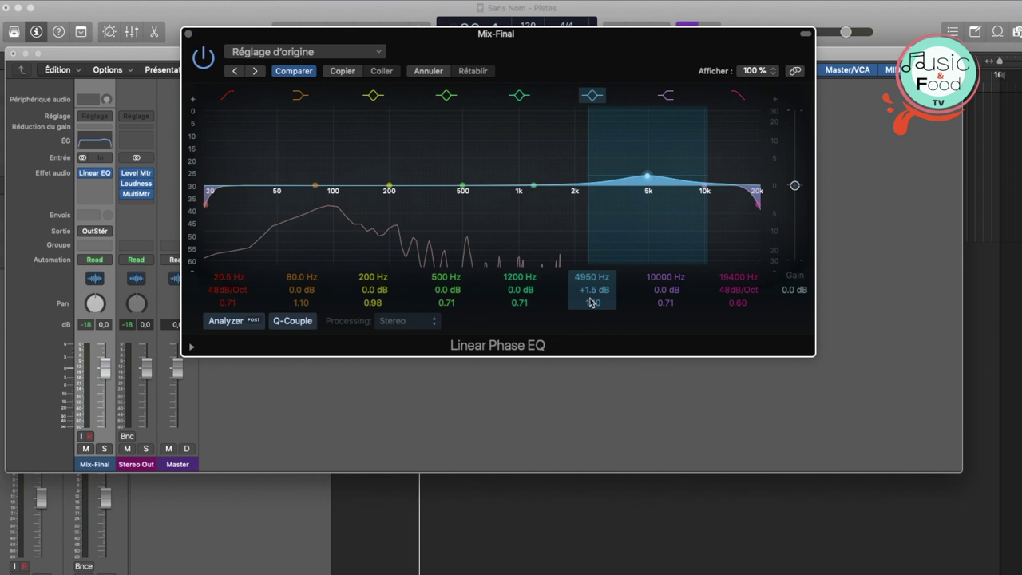
left_click_drag(592, 301, 591, 291)
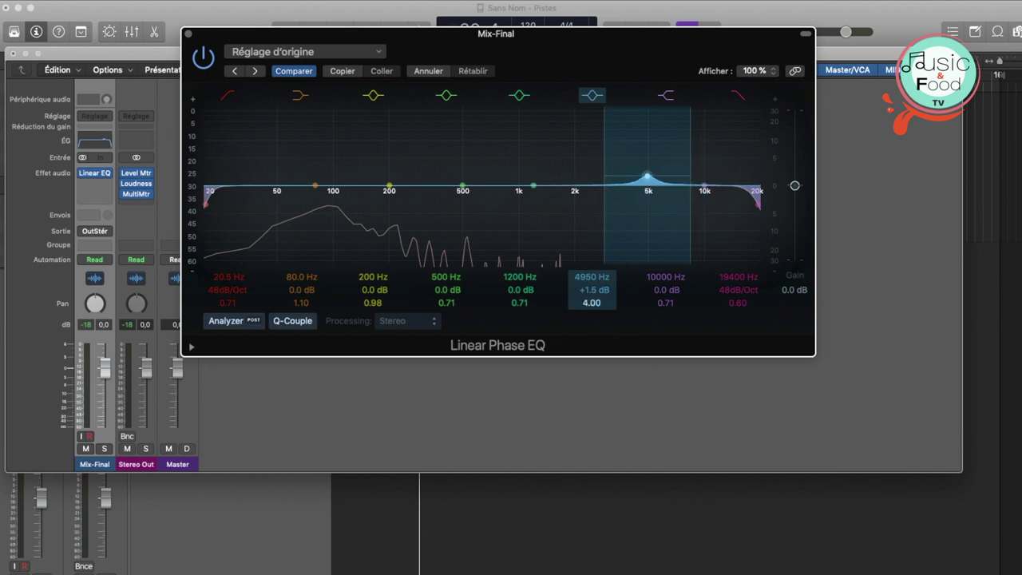
Compare the mix with the Linear Phase EQ bypassed and active during playback, leaving the EQ on
left_click(204, 69)
left_click(204, 66)
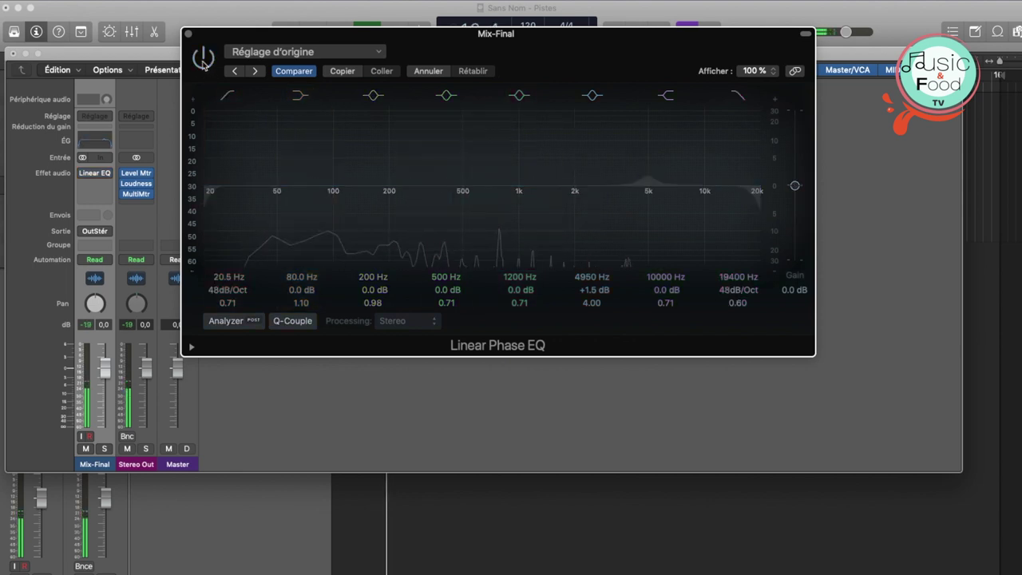
left_click(205, 64)
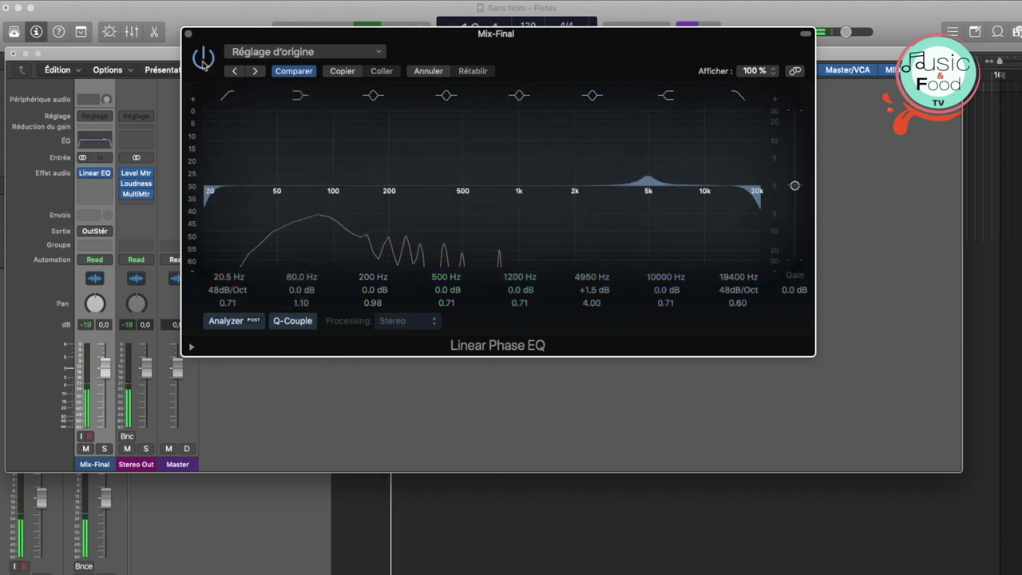
left_click(204, 63)
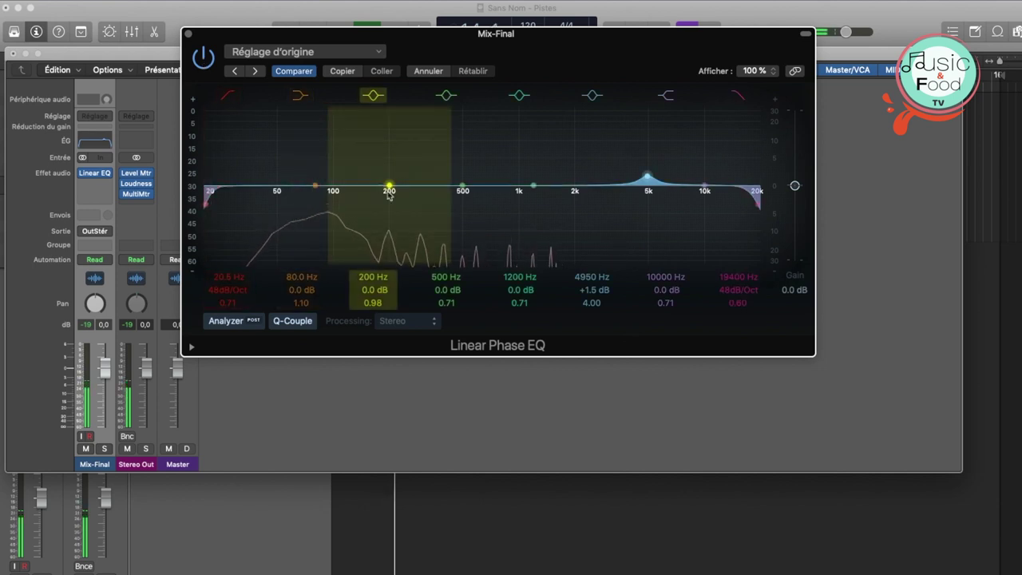
Set the 200 Hz band to 205 Hz, +2.0 dB and a Q of 7.00, and close the EQ window
mouse_move(390, 190)
left_mouse_down()
mouse_move(390, 141)
mouse_move(393, 182)
left_mouse_up()
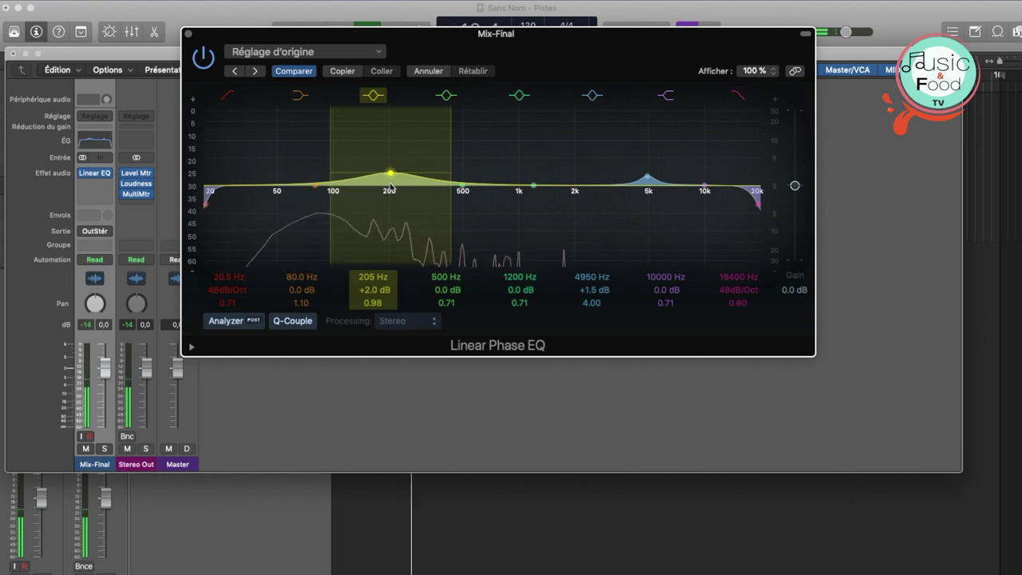
left_click_drag(373, 302, 372, 287)
left_click_drag(408, 184, 408, 176)
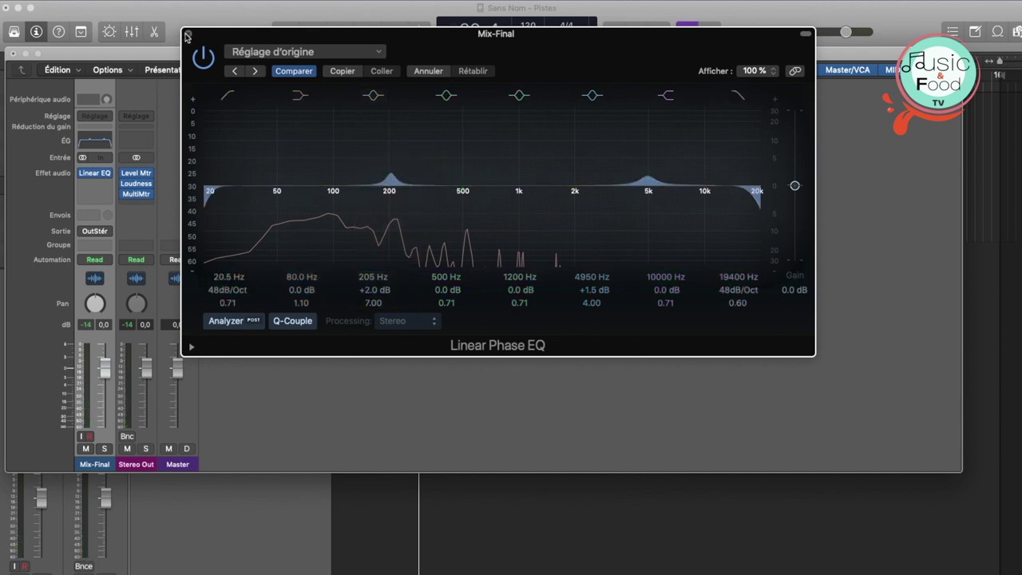
left_click(187, 35)
Insert a stereo Exciter after the Linear Phase EQ on the Mix-Final channel and move its window clear of the channel strips
left_click(102, 173)
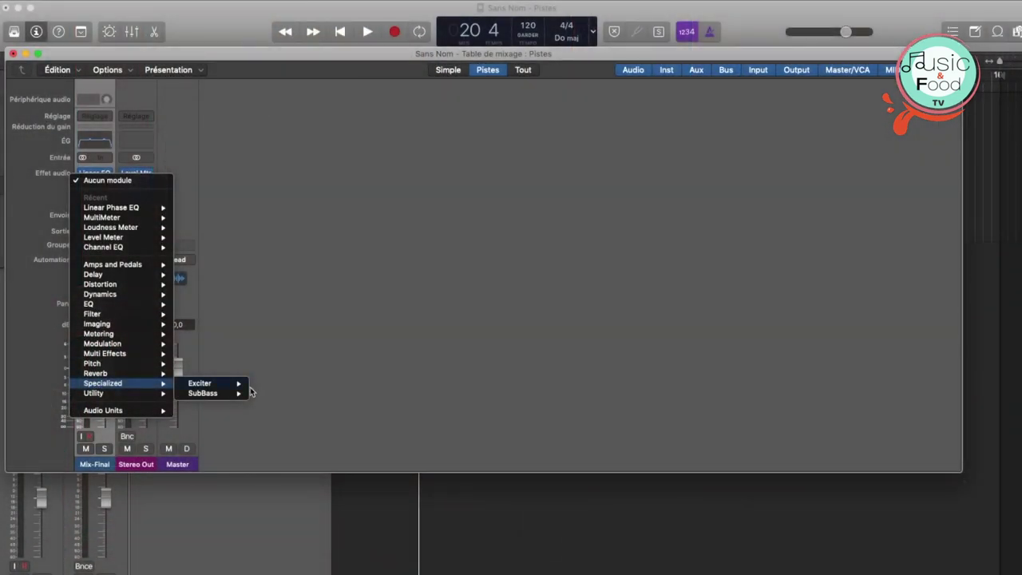
mouse_move(240, 384)
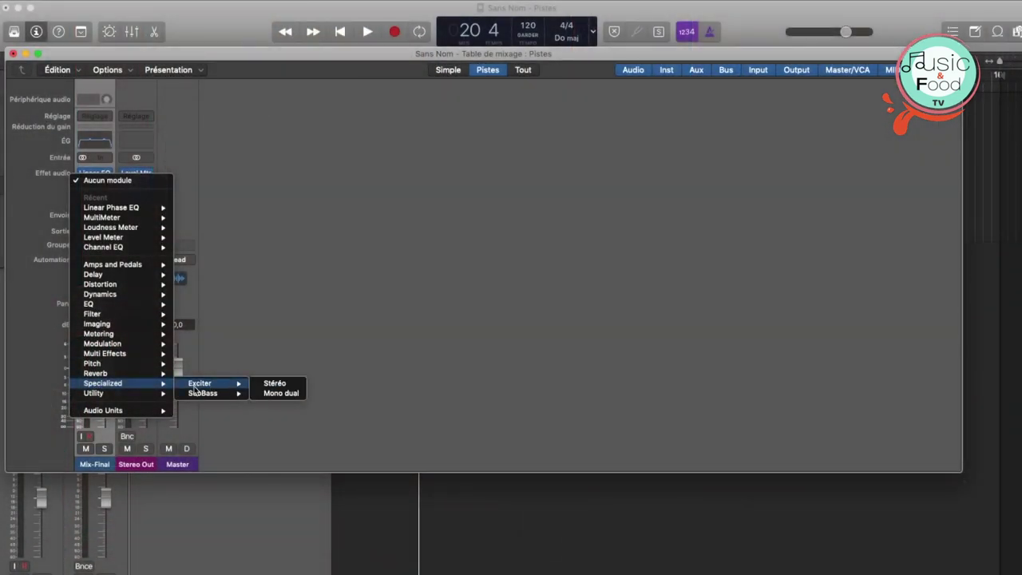
left_click(282, 384)
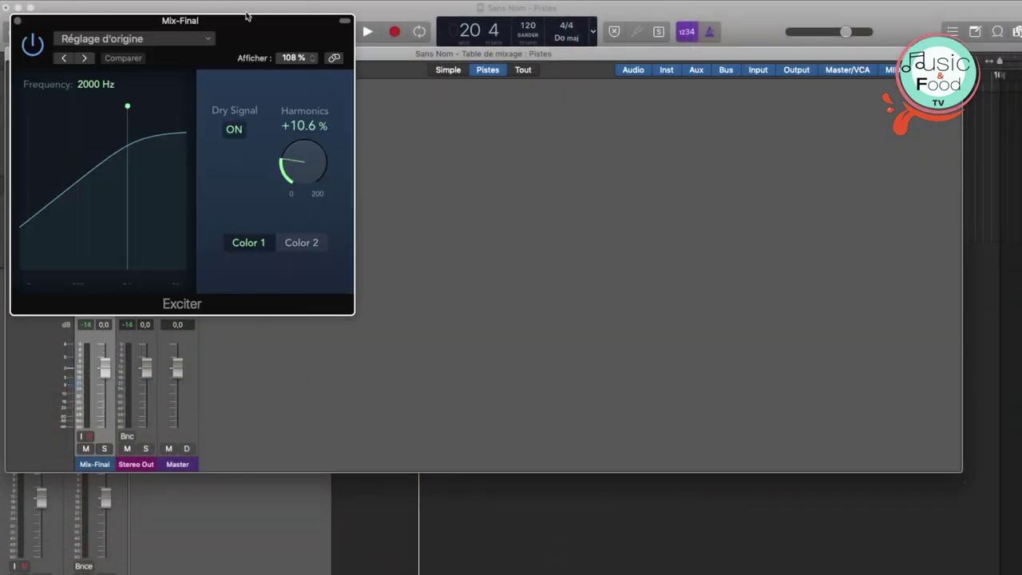
left_click_drag(248, 21, 442, 48)
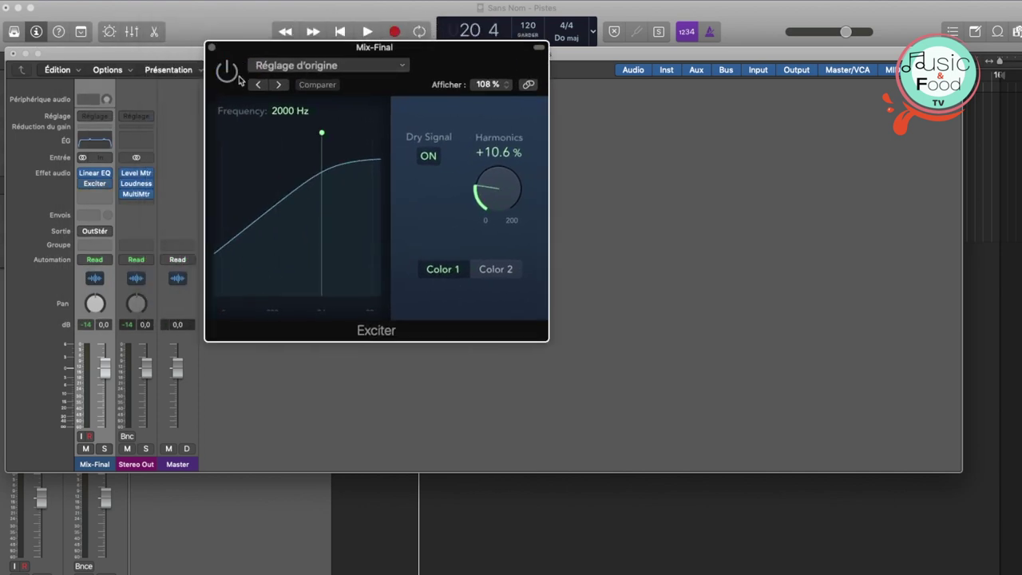
Play the mix with the Exciter bypassed and active, and set its frequency to 5600 Hz and harmonics to +37.0 %
key("space")
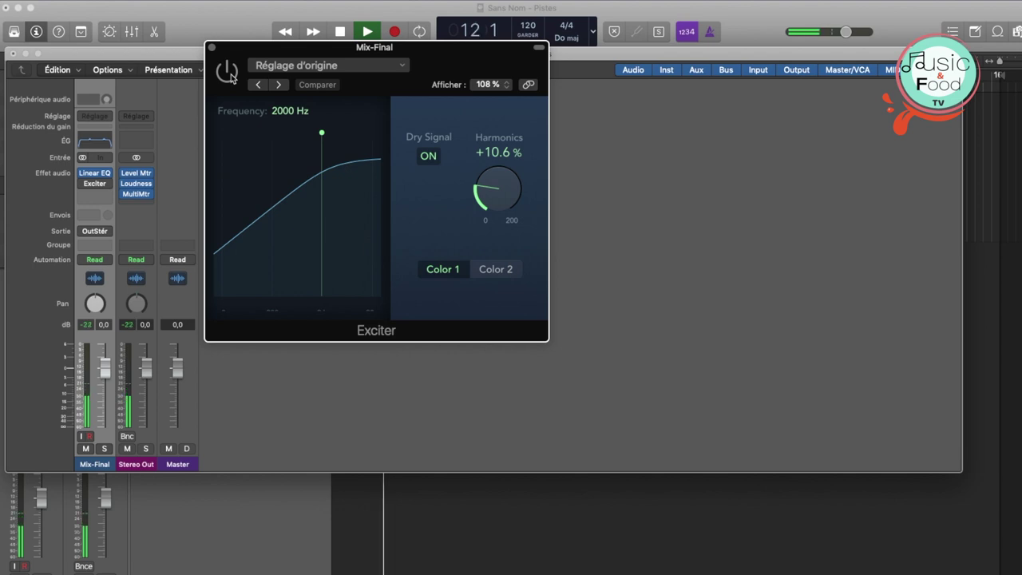
left_click(227, 73)
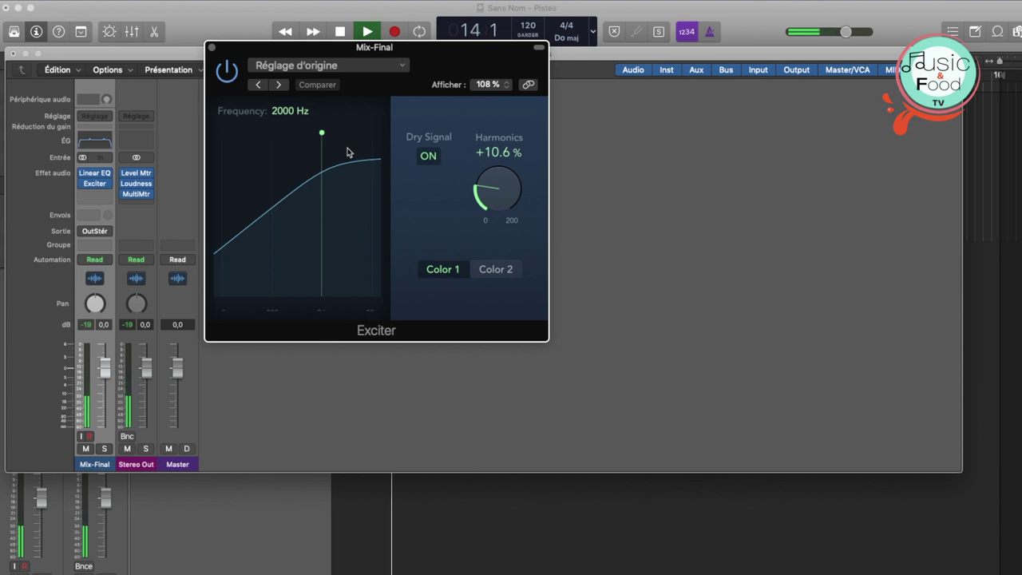
left_click_drag(479, 183, 485, 163)
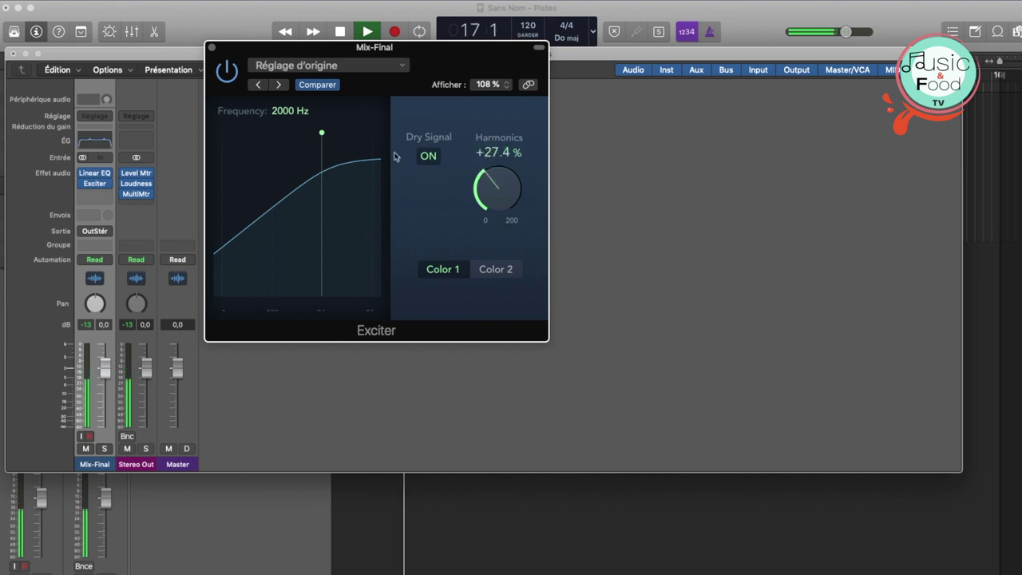
left_click_drag(321, 133, 345, 137)
left_click_drag(483, 190, 486, 190)
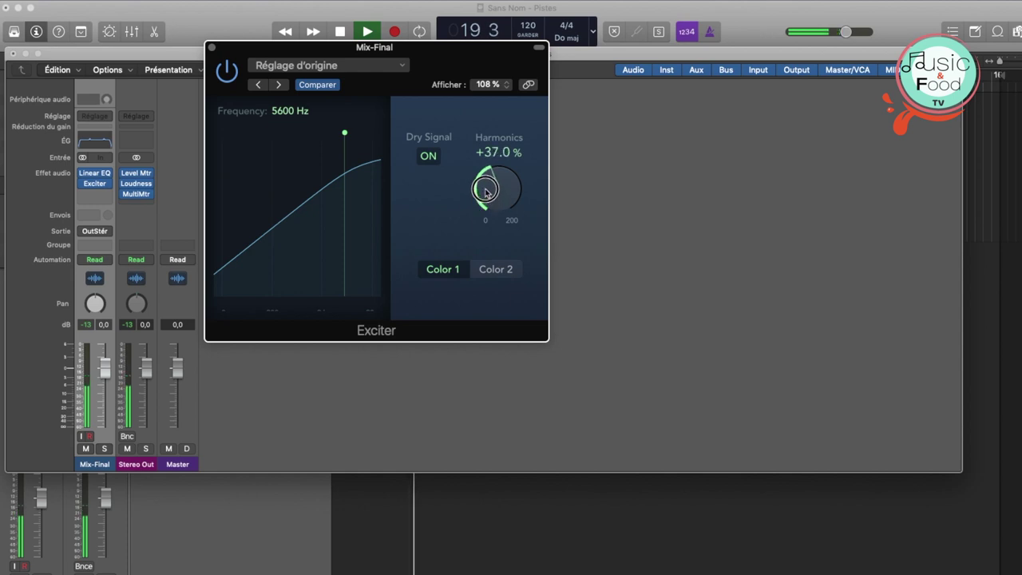
Compare the Exciter's Color 1 and Color 2 modes during playback, keep Color 1 and close the Exciter window
left_click(495, 272)
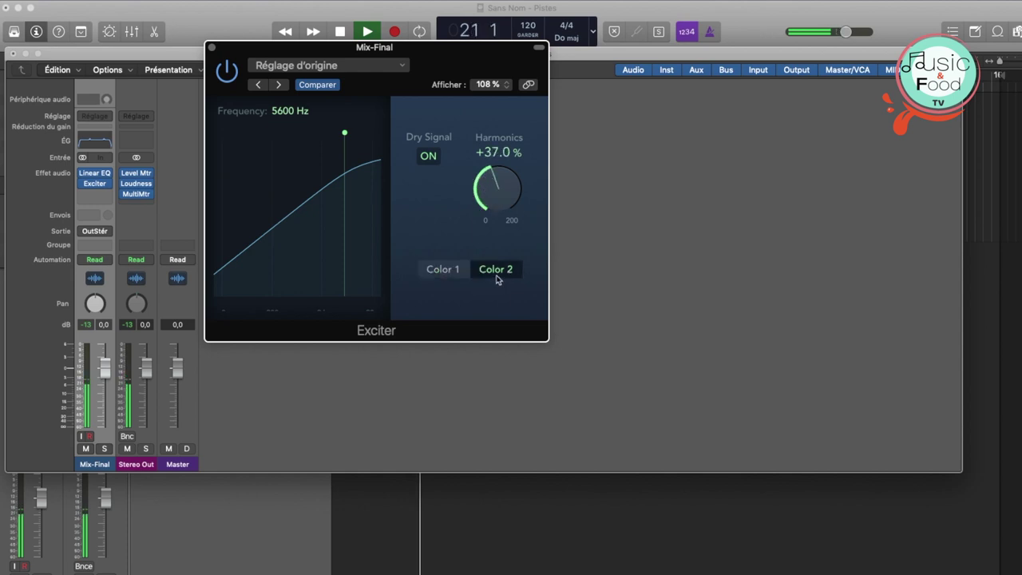
left_click(449, 272)
left_click(480, 273)
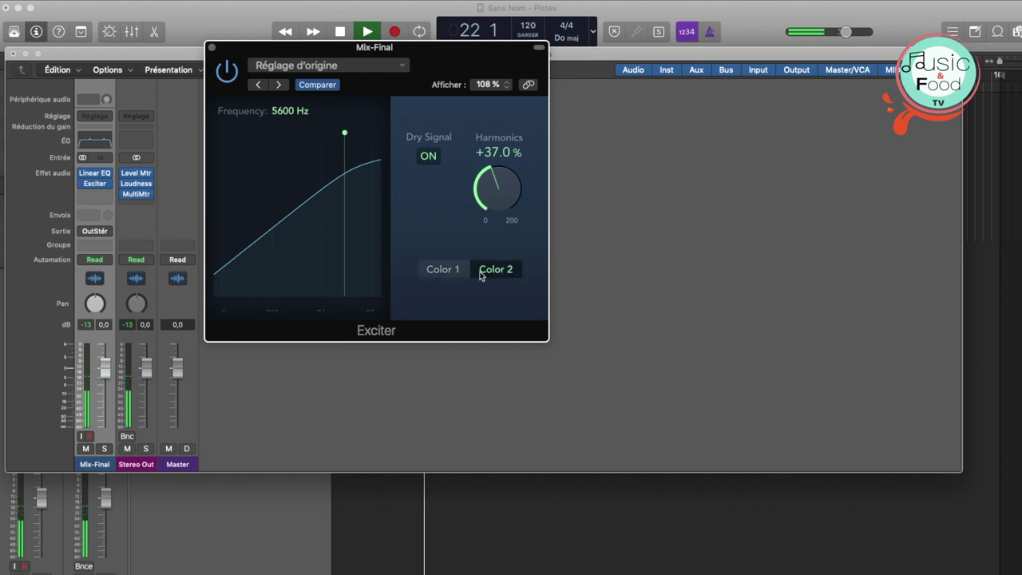
left_click(456, 275)
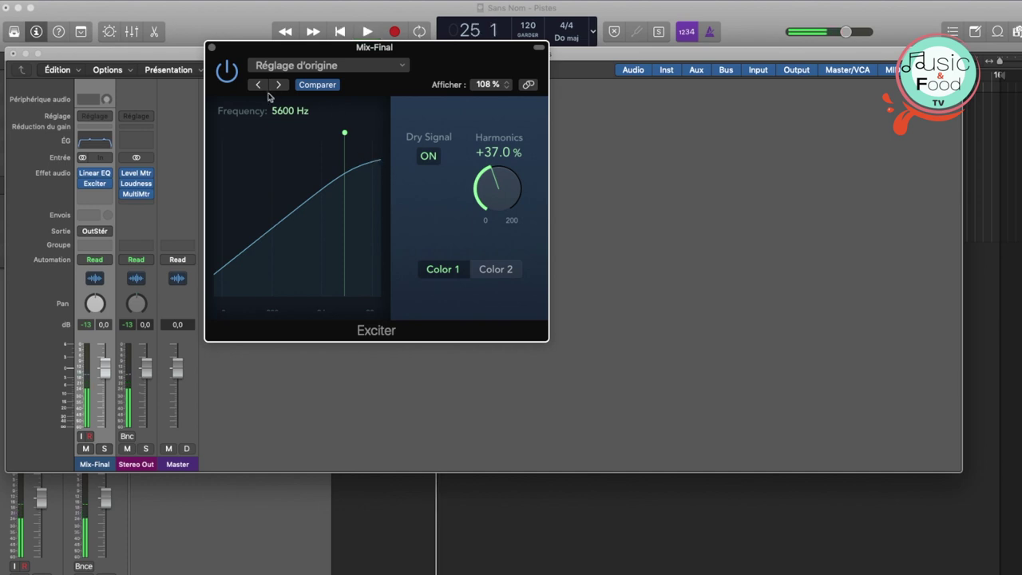
left_click(212, 48)
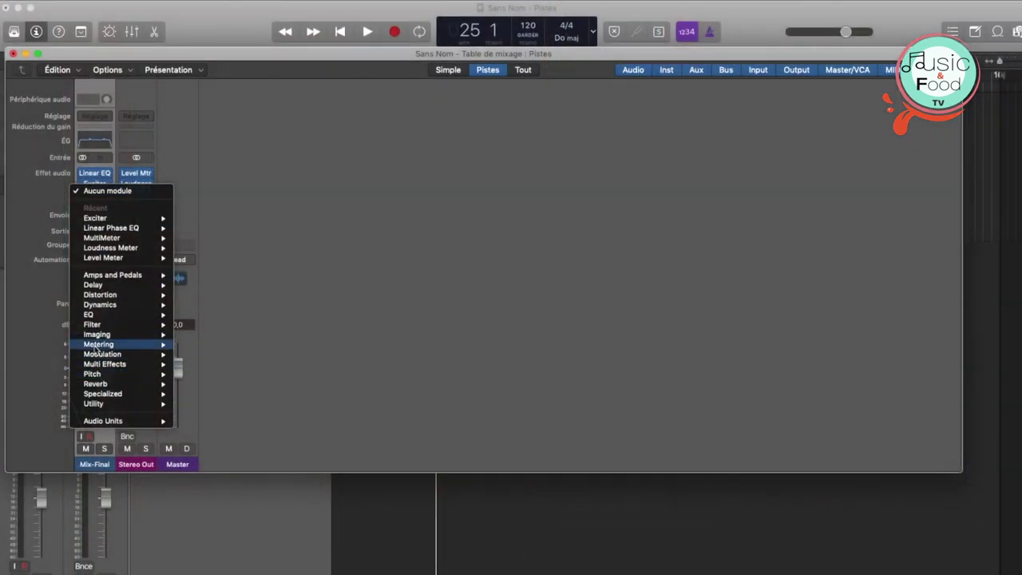
Insert a Direction Mixer after the Exciter on the Mix-Final channel and move its window clear of the channel strips
mouse_move(96, 348)
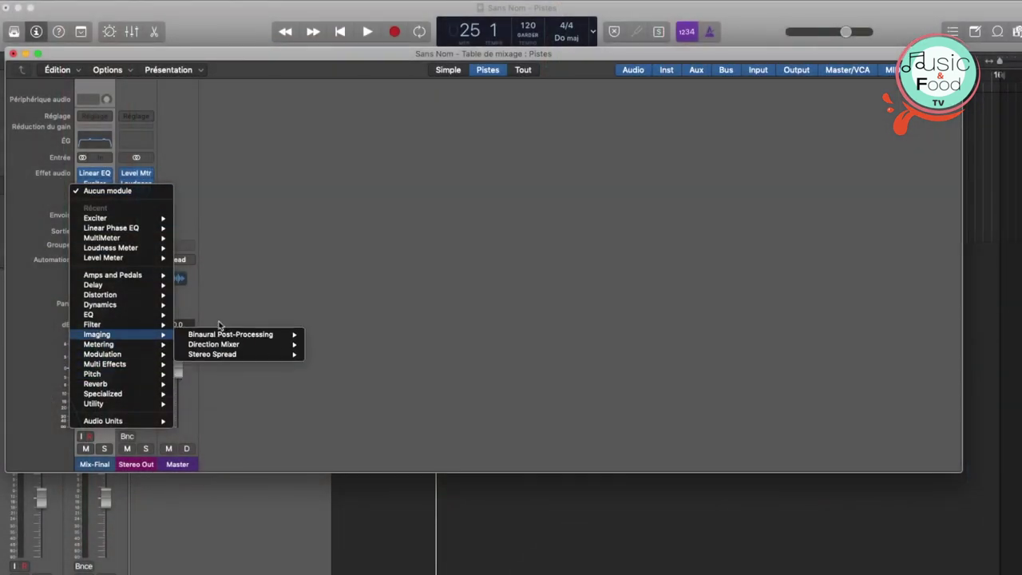
mouse_move(214, 349)
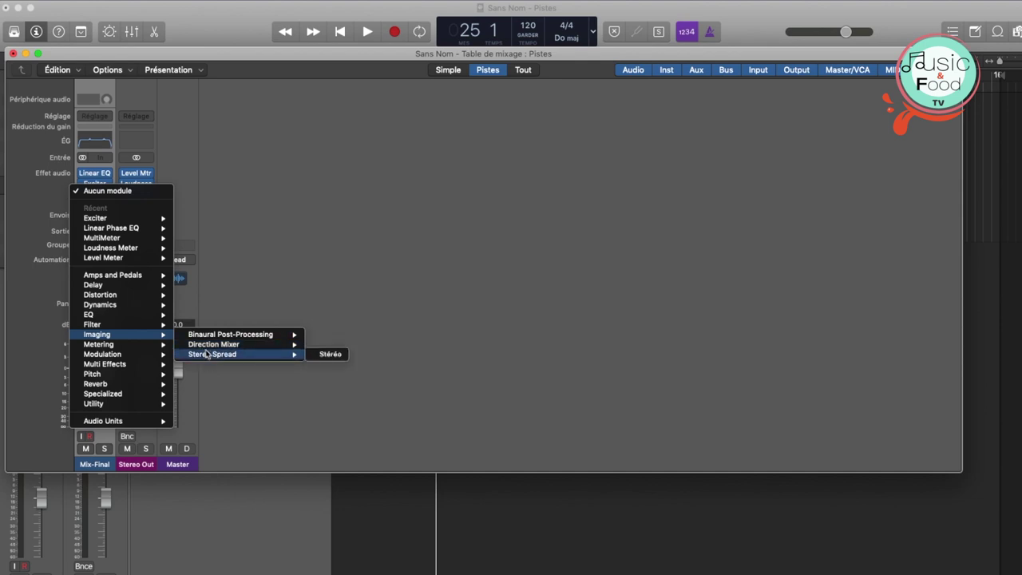
left_click(324, 344)
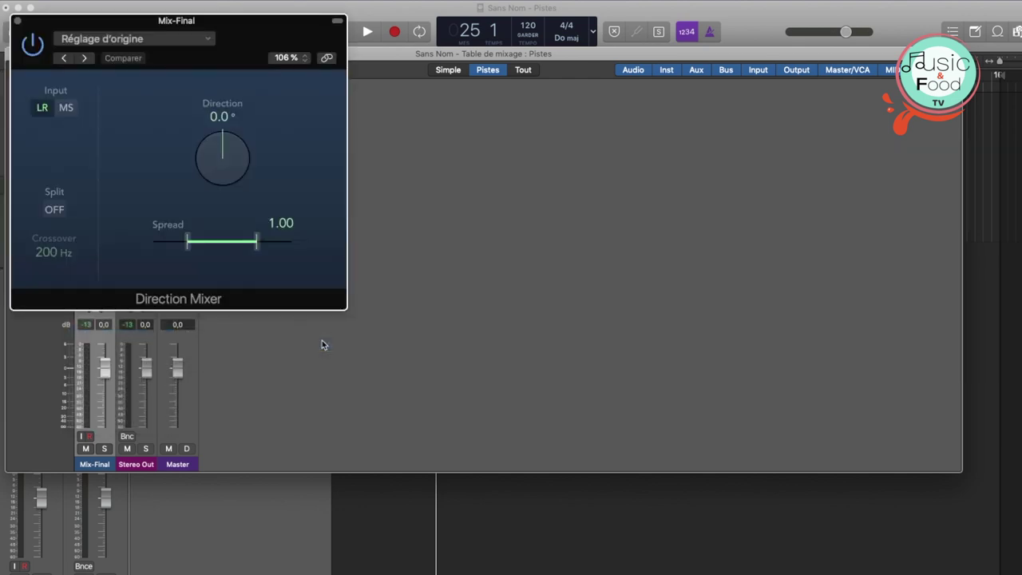
left_click_drag(242, 30, 513, 36)
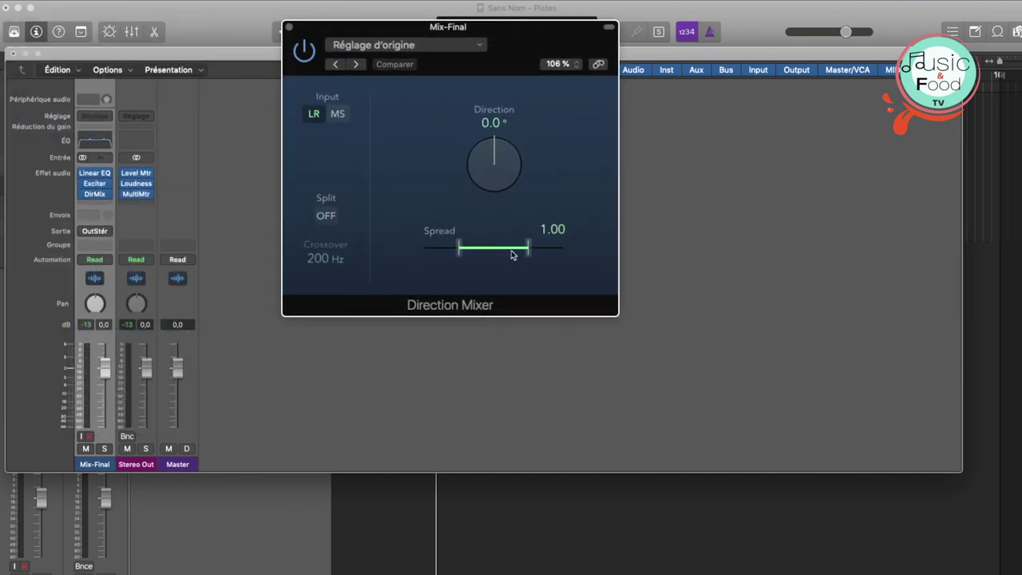
Audition the Direction Mixer's spread between 0.00 and 2.00, set it to 0.96 during playback and close the window
left_click_drag(459, 254, 490, 252)
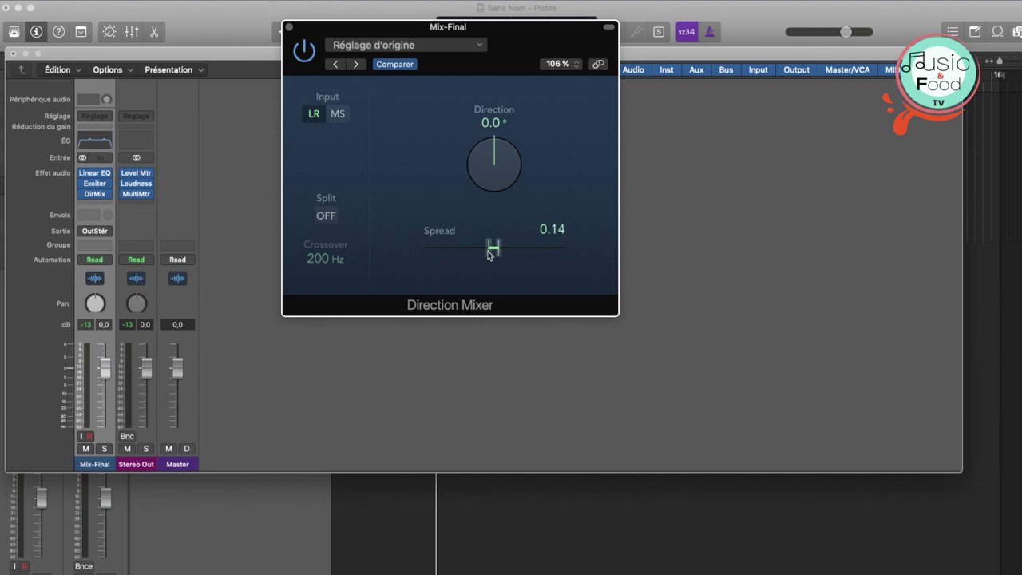
left_click_drag(497, 250, 609, 243)
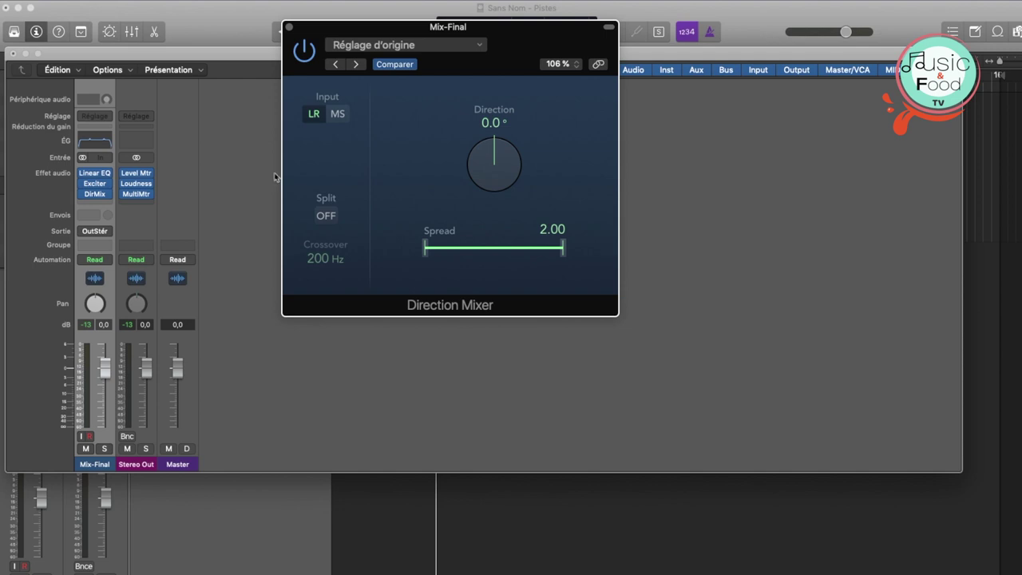
key("space")
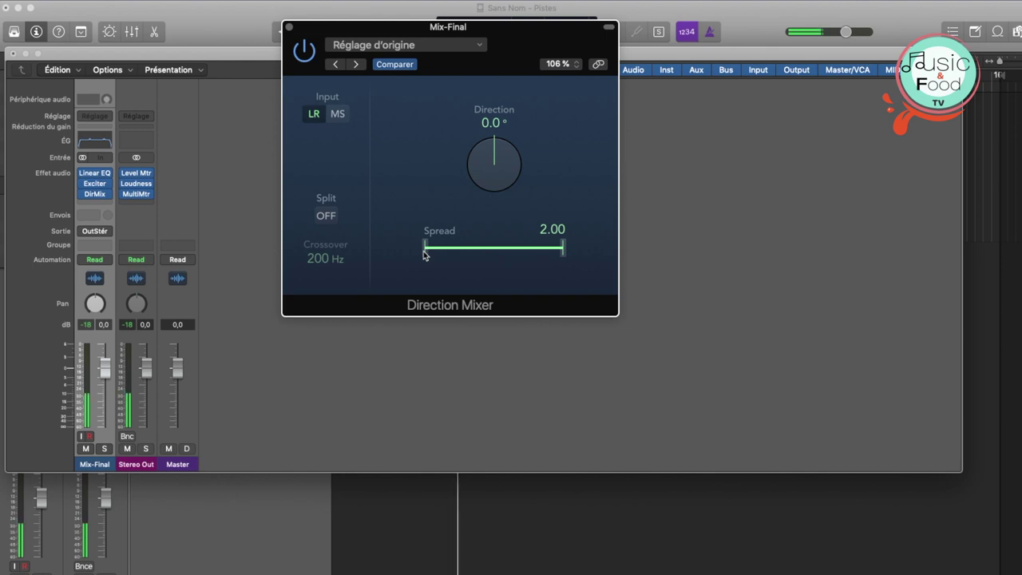
left_click_drag(424, 254, 493, 250)
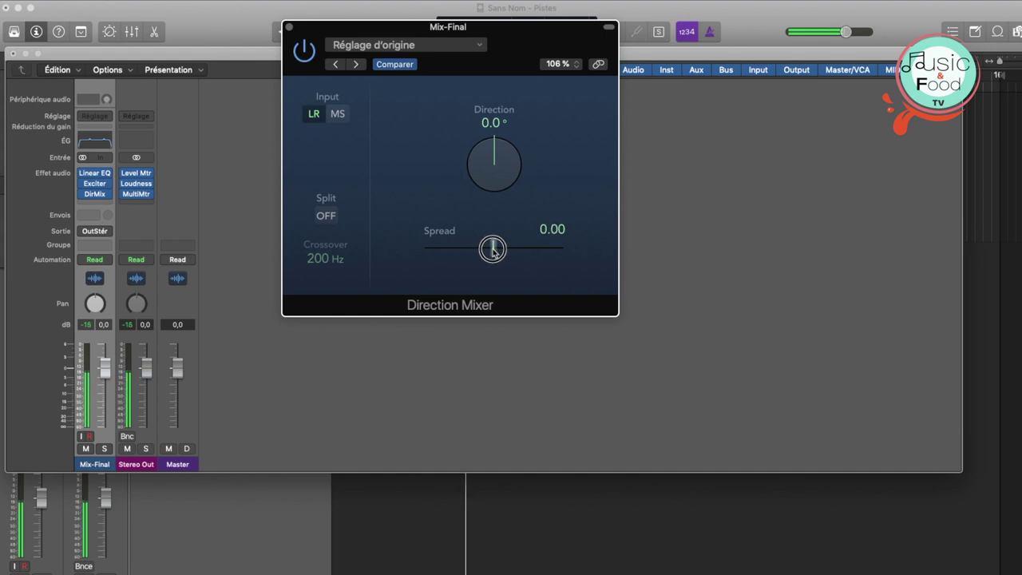
left_click_drag(493, 251, 461, 251)
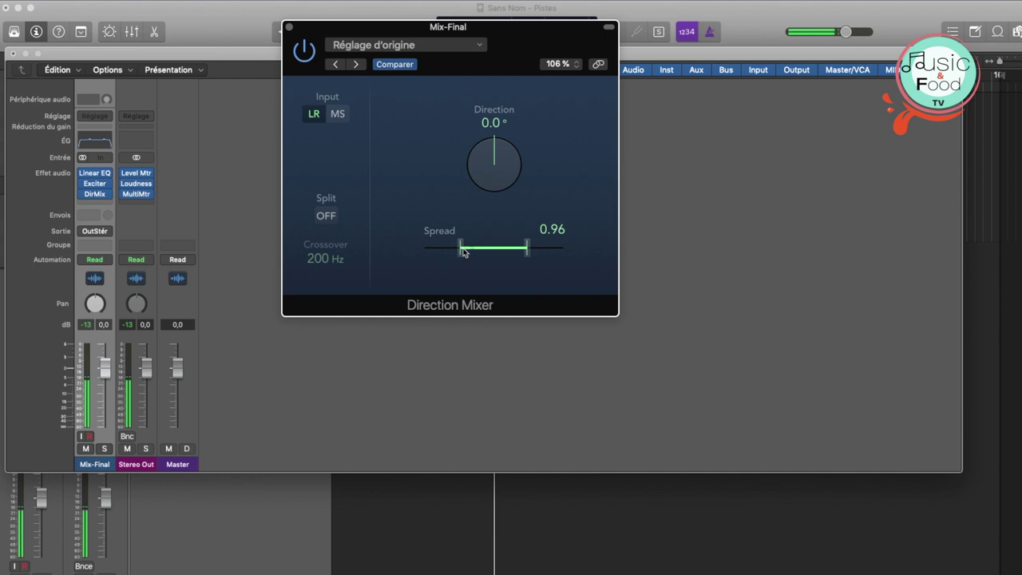
left_click(290, 29)
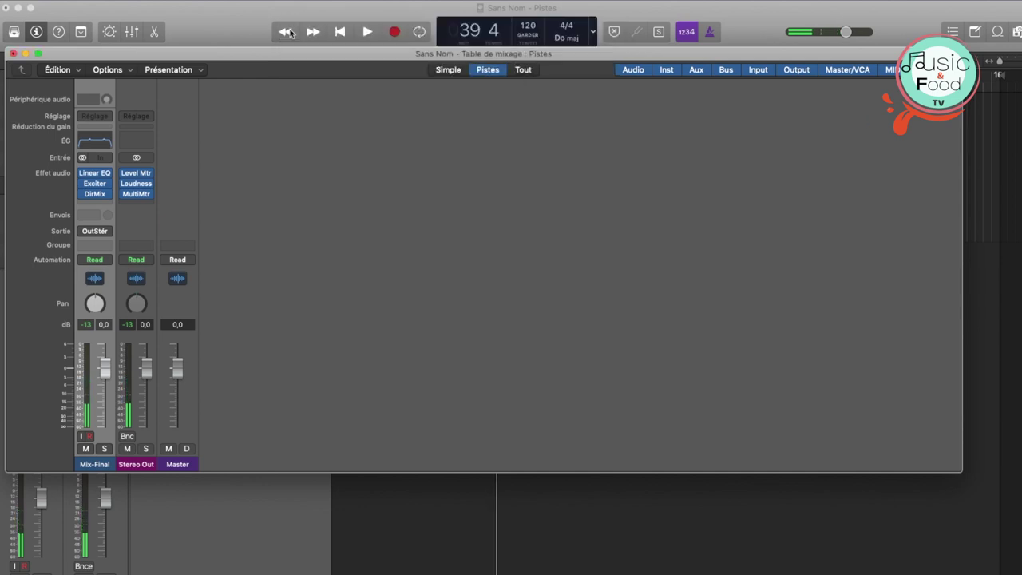
Insert a Multipressor after the Direction Mixer on the Mix-Final channel and move its window clear of the channel strips
left_click(110, 206)
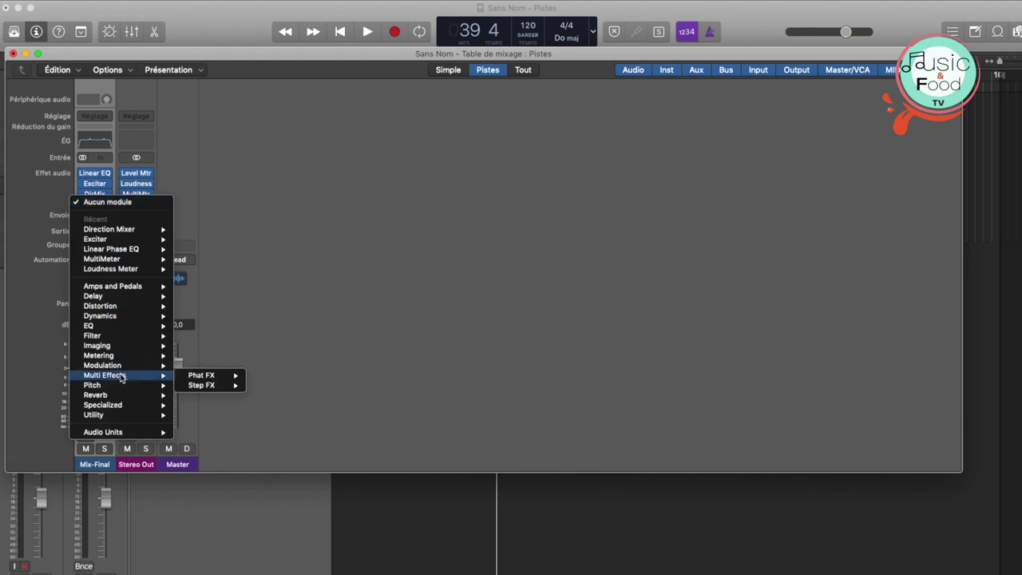
mouse_move(115, 368)
mouse_move(98, 317)
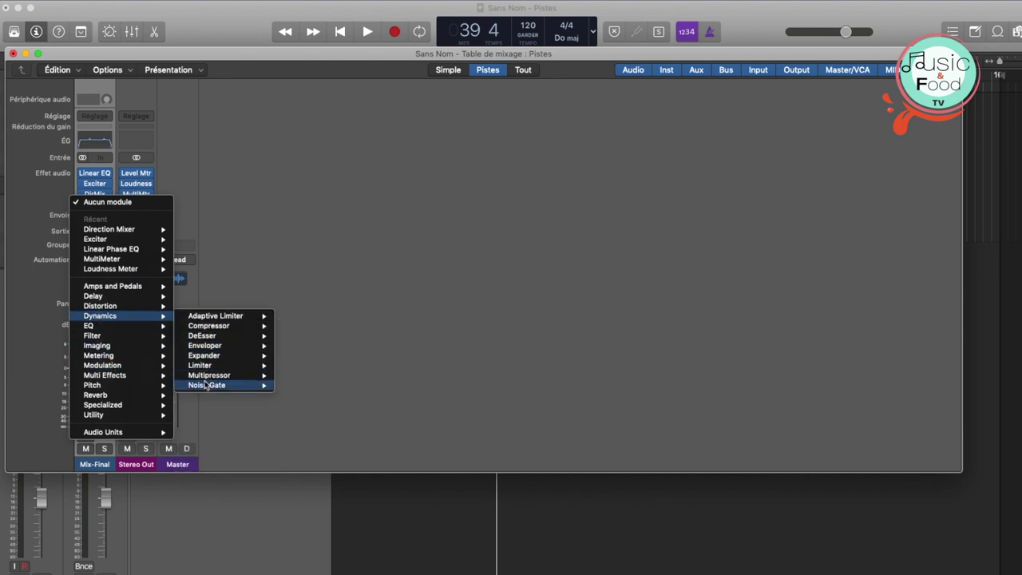
mouse_move(199, 377)
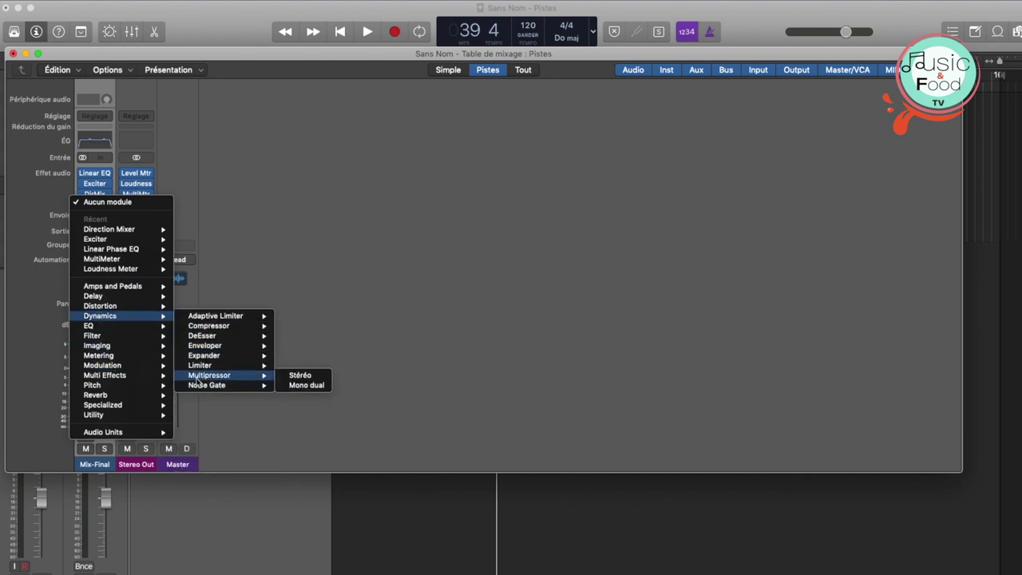
left_click(310, 385)
left_click(281, 23)
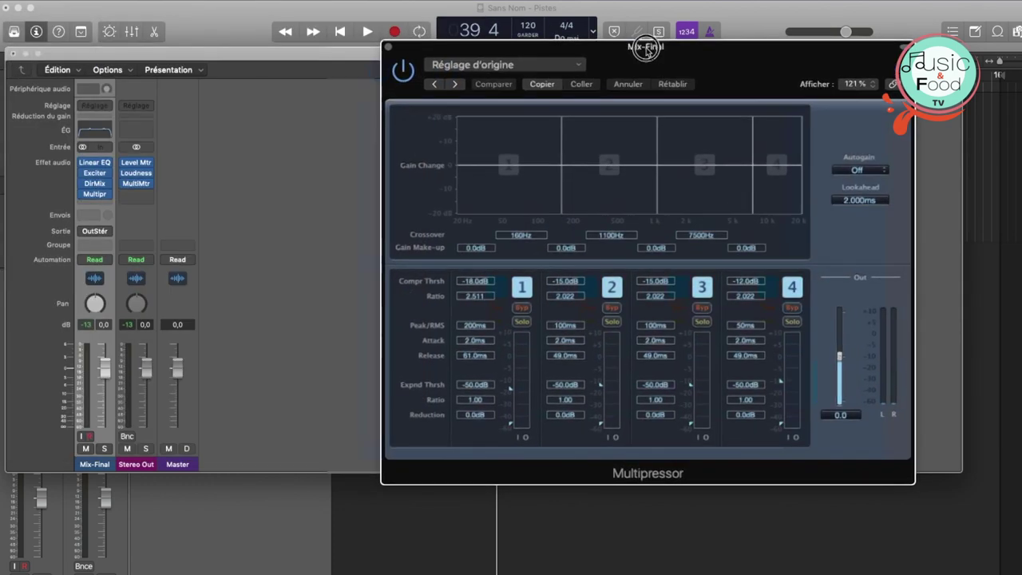
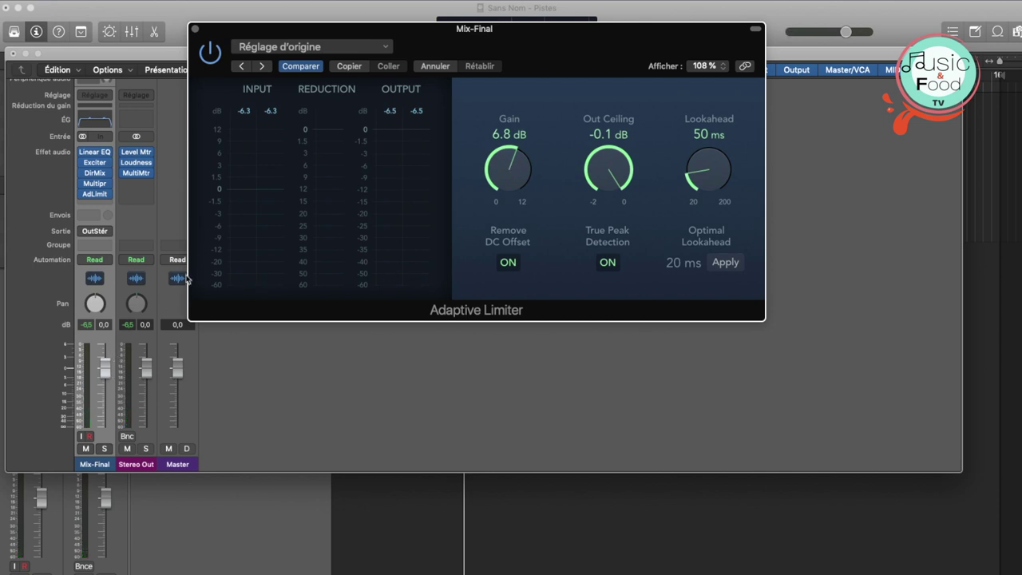
Play the mix through the Adaptive Limiter, close its window and check the peak level in Stereo Out's Level Meter during playback
key("space")
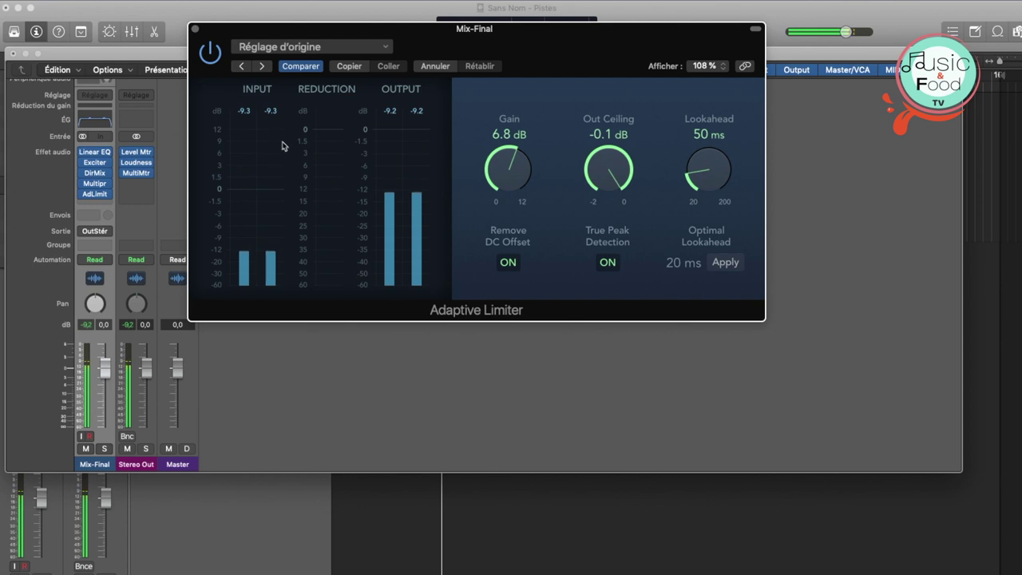
left_click(195, 28)
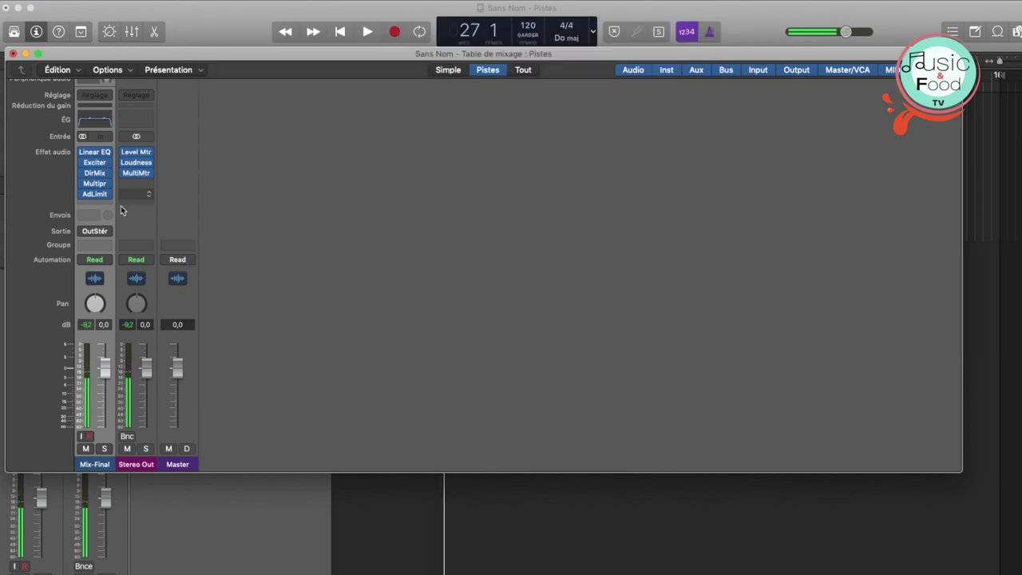
left_click(137, 153)
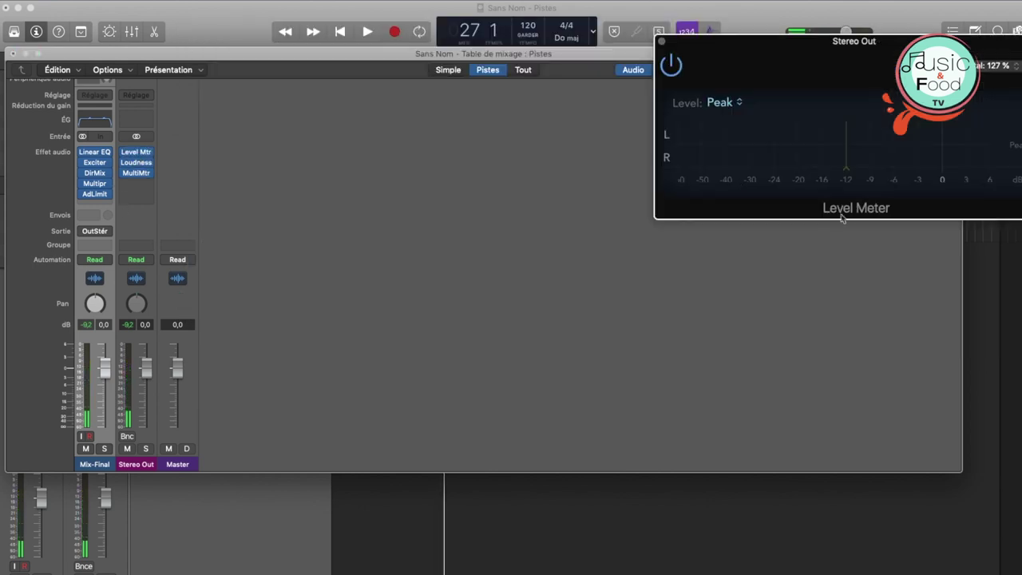
left_click_drag(795, 45, 634, 35)
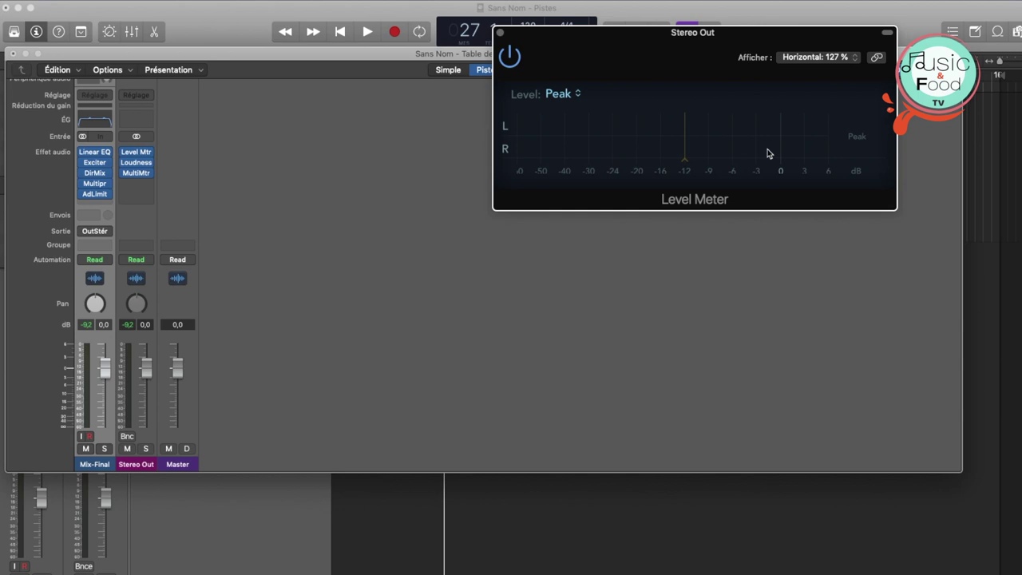
key("space")
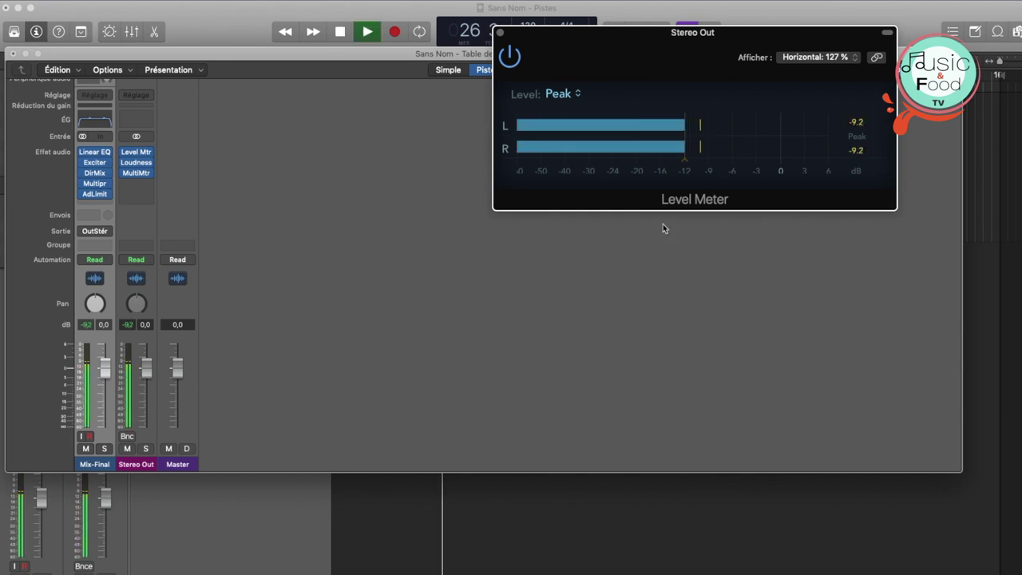
Check the mix's loudness and frequency spectrum during playback in Stereo Out's Loudness Meter and MultiMeter
left_click(144, 163)
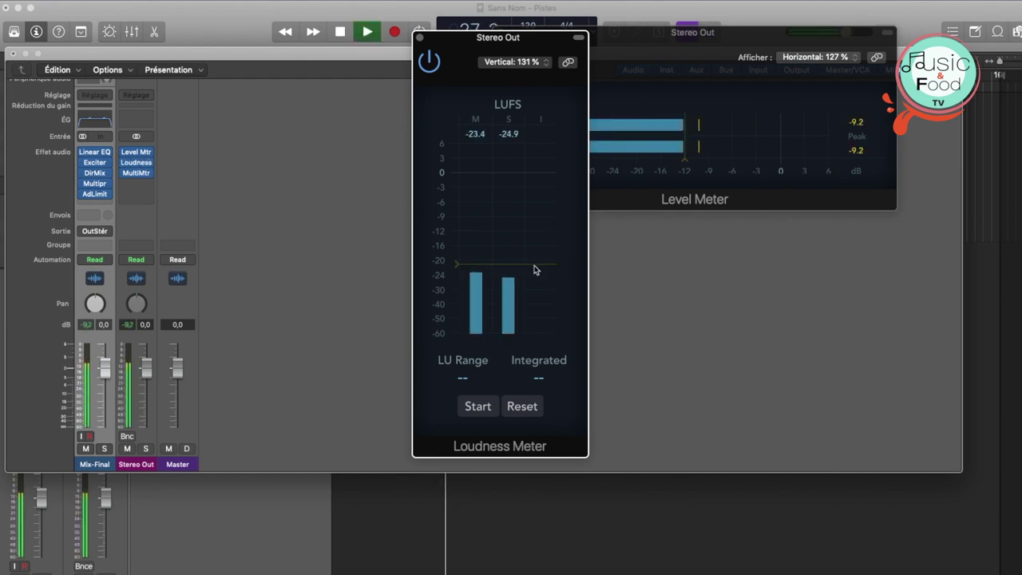
mouse_move(135, 174)
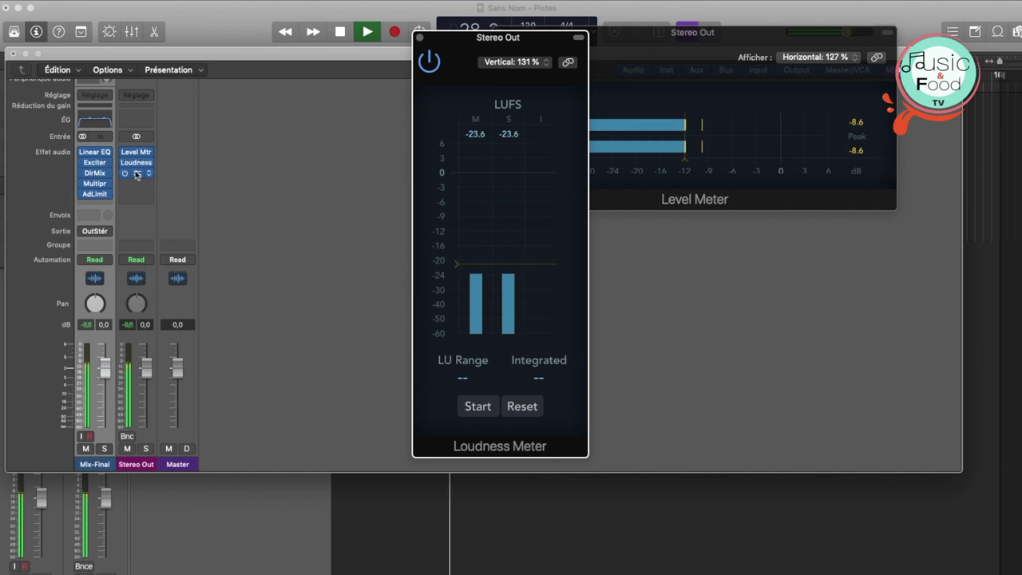
left_click(136, 174)
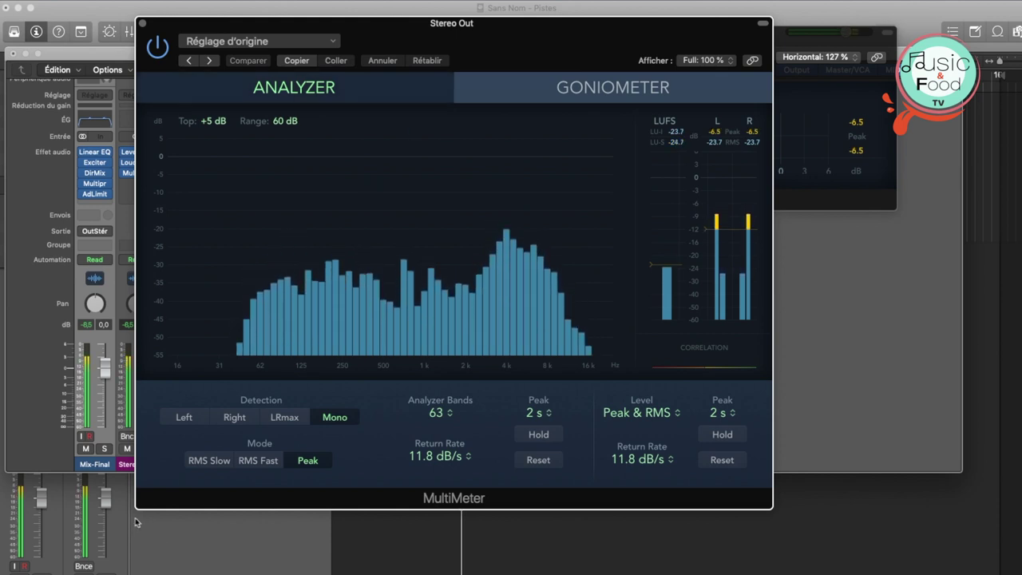
Shrink the MultiMeter window to 64 %, place it clear of the other meters and stop playback
left_click_drag(139, 507, 370, 418)
left_click_drag(594, 24, 830, 225)
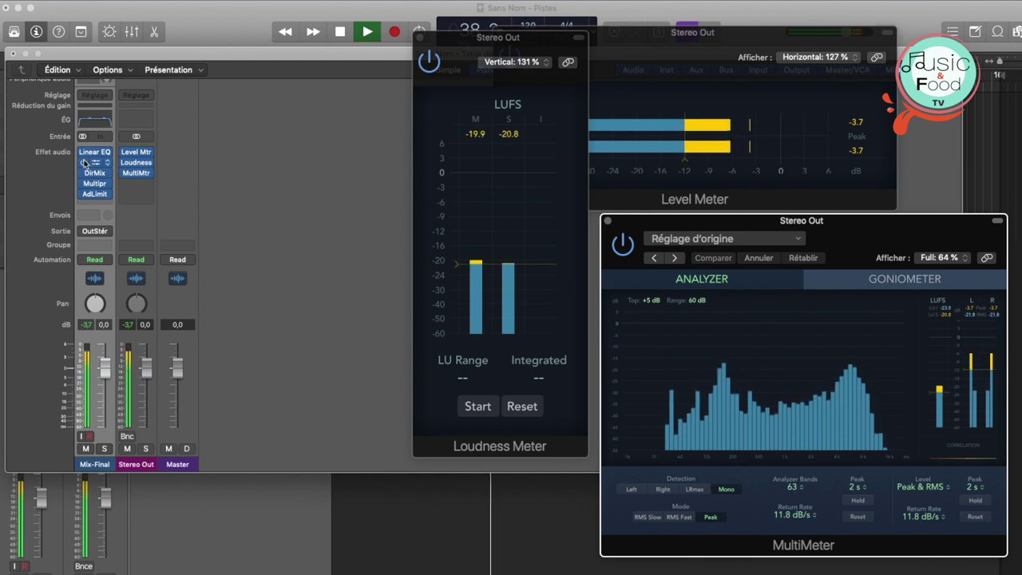
key("space")
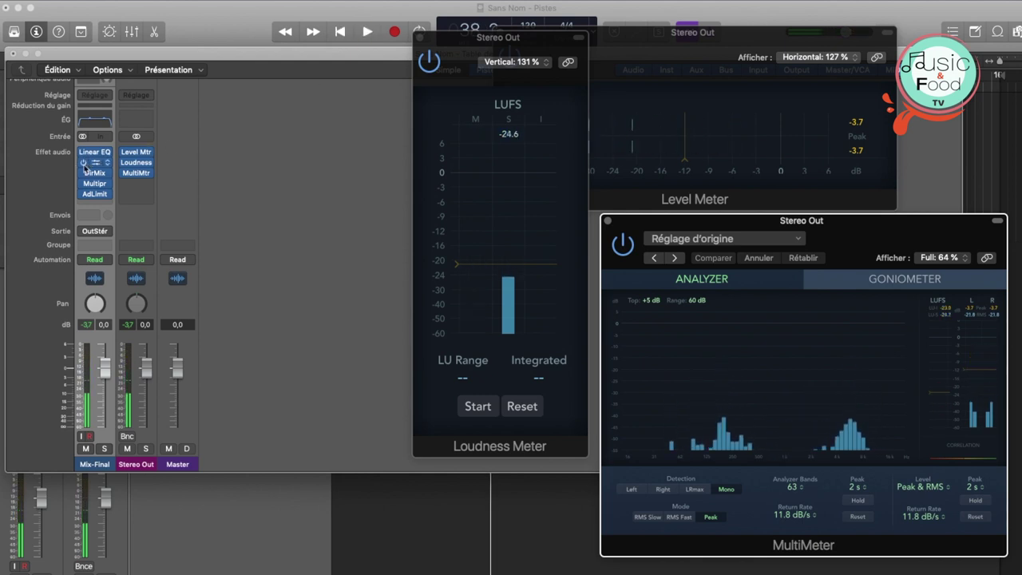
During playback, set the Mix-Final Exciter to 6600 Hz with +44.2 % harmonics and Color 2, and close its window
left_click(94, 164)
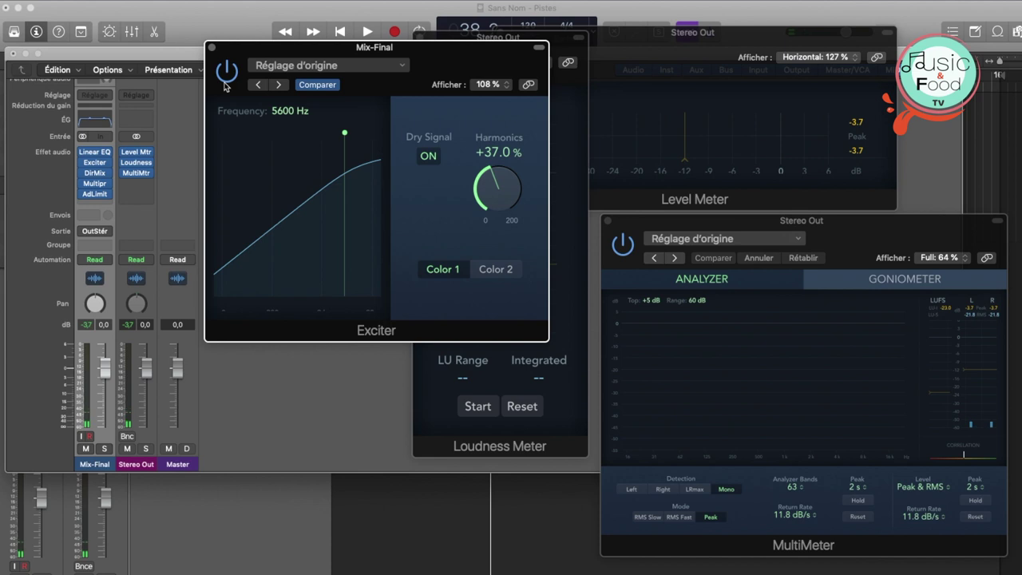
key("space")
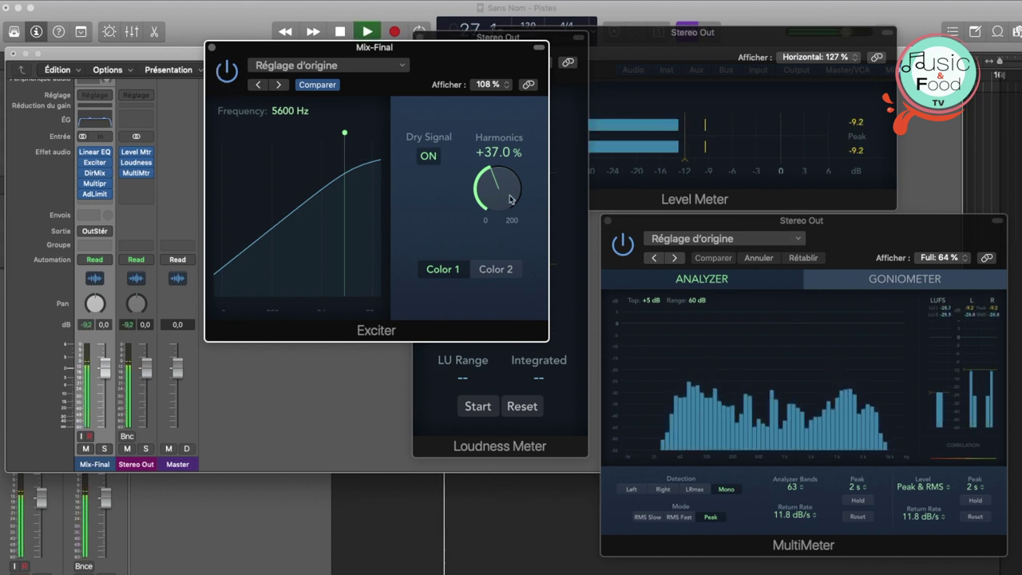
mouse_move(343, 138)
left_mouse_down()
mouse_move(331, 132)
mouse_move(350, 135)
left_mouse_up()
mouse_move(481, 190)
left_mouse_down()
mouse_move(481, 162)
mouse_move(485, 184)
left_mouse_up()
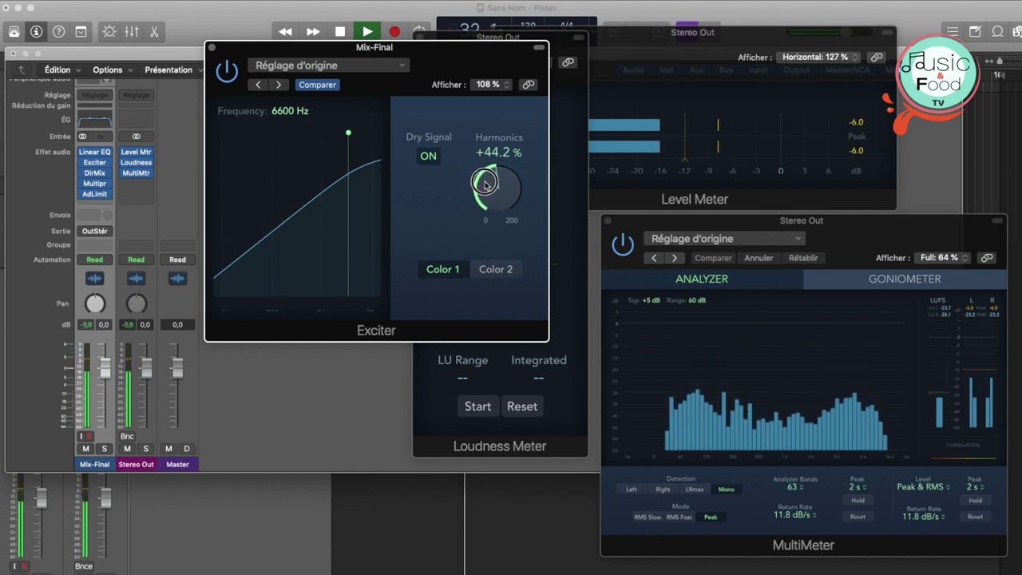
left_click(496, 269)
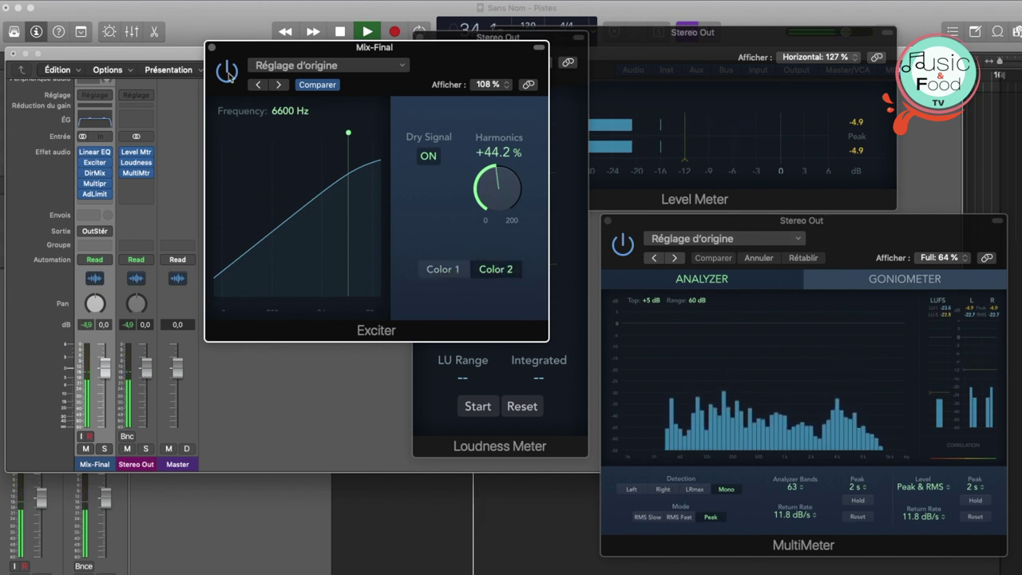
left_click(212, 48)
In the Linear Phase EQ, set the fifth band to 2050 Hz, -1.1 dB and Q 8.20, and close the window
left_click(102, 121)
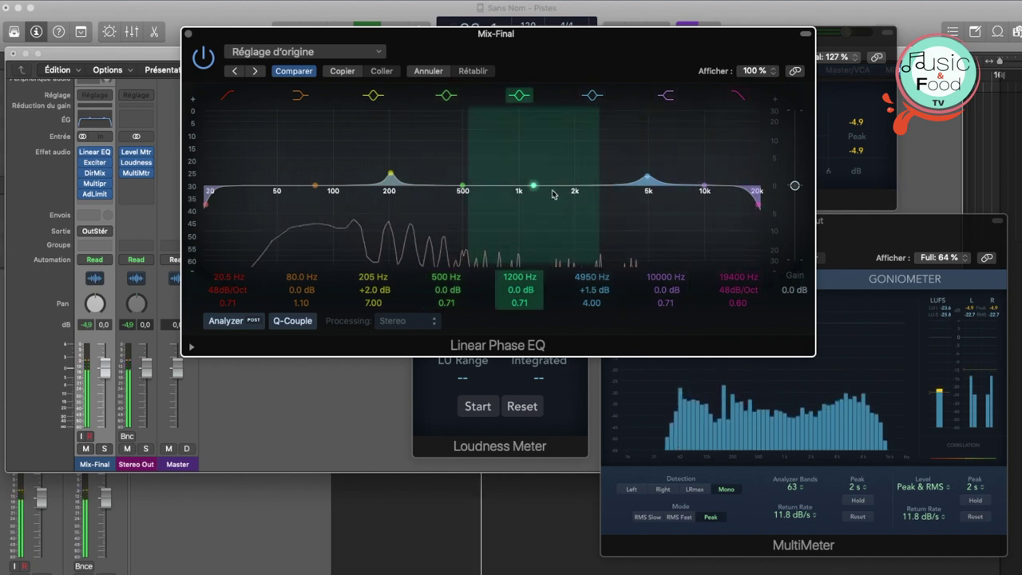
mouse_move(533, 189)
left_mouse_down()
mouse_move(578, 207)
mouse_move(575, 189)
mouse_move(520, 190)
mouse_move(518, 151)
mouse_move(578, 159)
mouse_move(573, 192)
mouse_move(516, 194)
mouse_move(577, 192)
left_mouse_up()
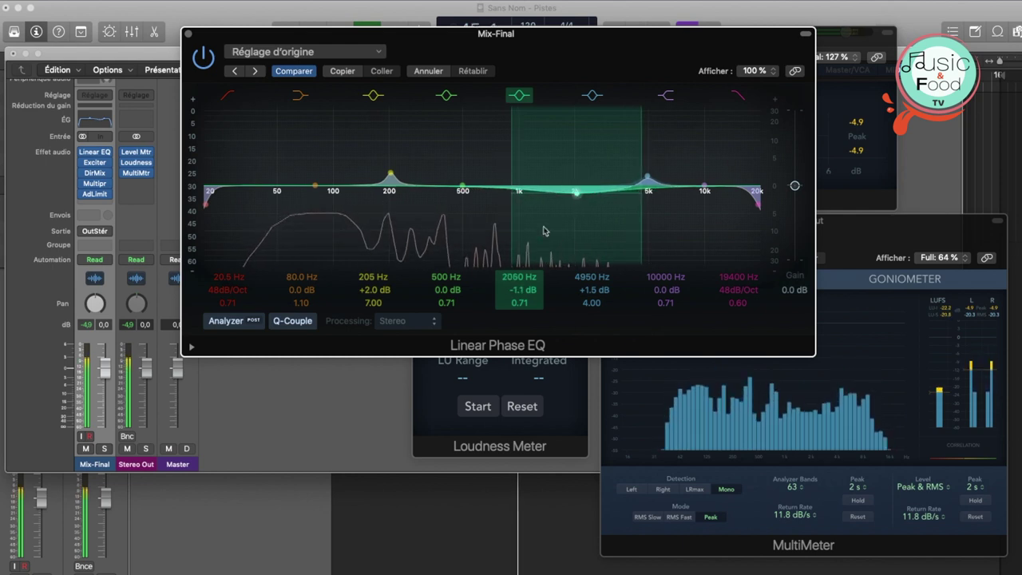
left_click_drag(519, 302, 518, 302)
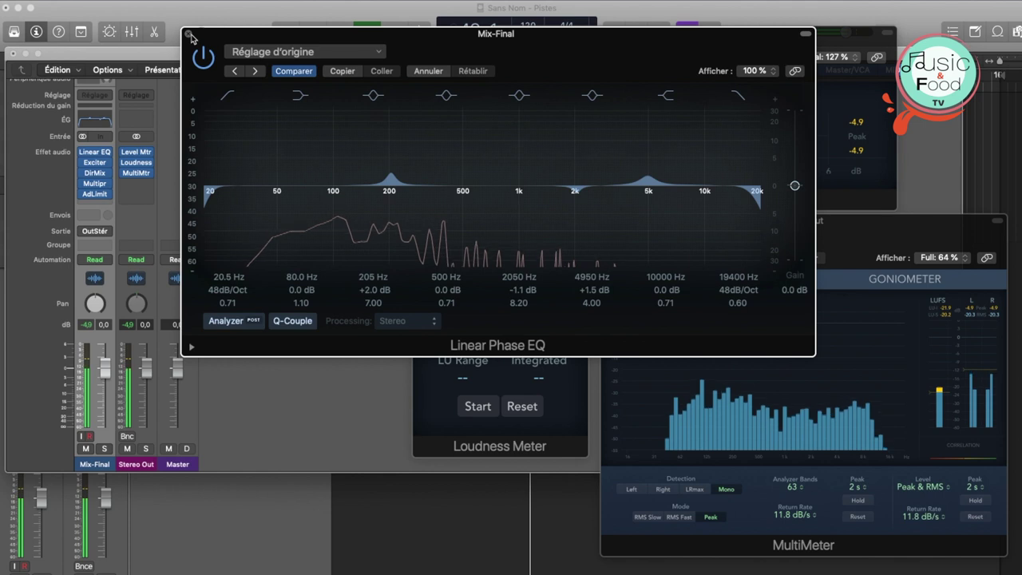
left_click(189, 35)
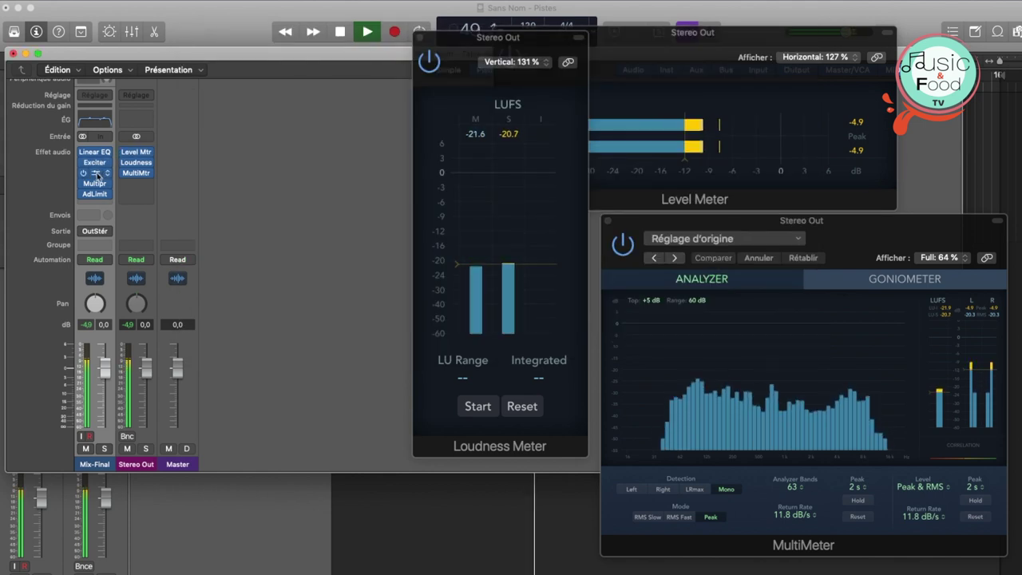
In the Multipressor, solo band 1 during playback, set its compression threshold to -18.0 dB and gain make-up to 6.5 dB, and unsolo it
left_click(95, 183)
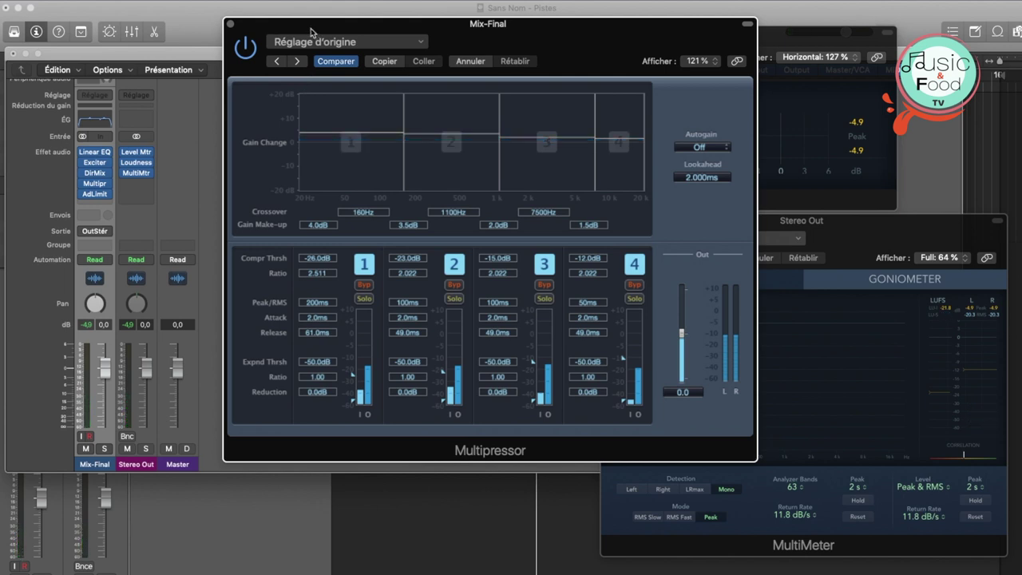
left_click_drag(310, 28, 412, 28)
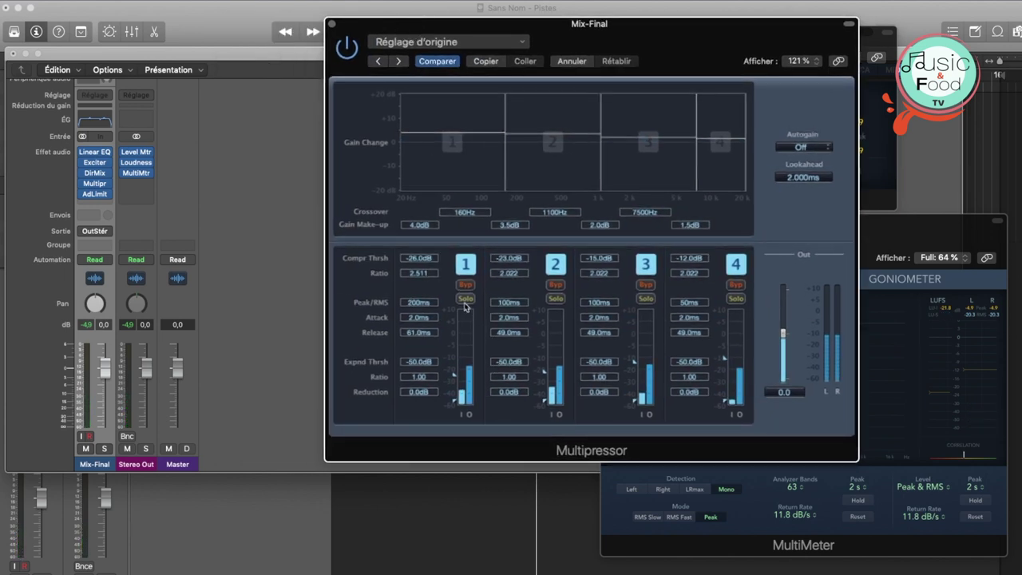
key("space")
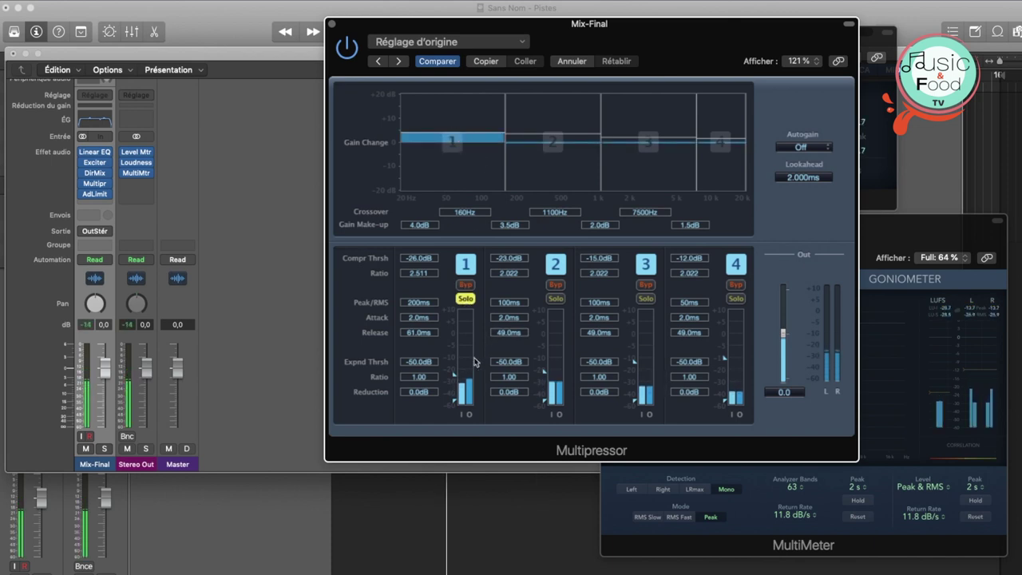
mouse_move(457, 377)
left_mouse_down()
mouse_move(461, 349)
mouse_move(459, 369)
left_mouse_up()
left_click_drag(454, 134, 454, 128)
left_click(465, 299)
Solo Multipressor band 2, set its compression threshold to -18.0 dB with 3.5 dB gain make-up, and unsolo it
left_click(555, 299)
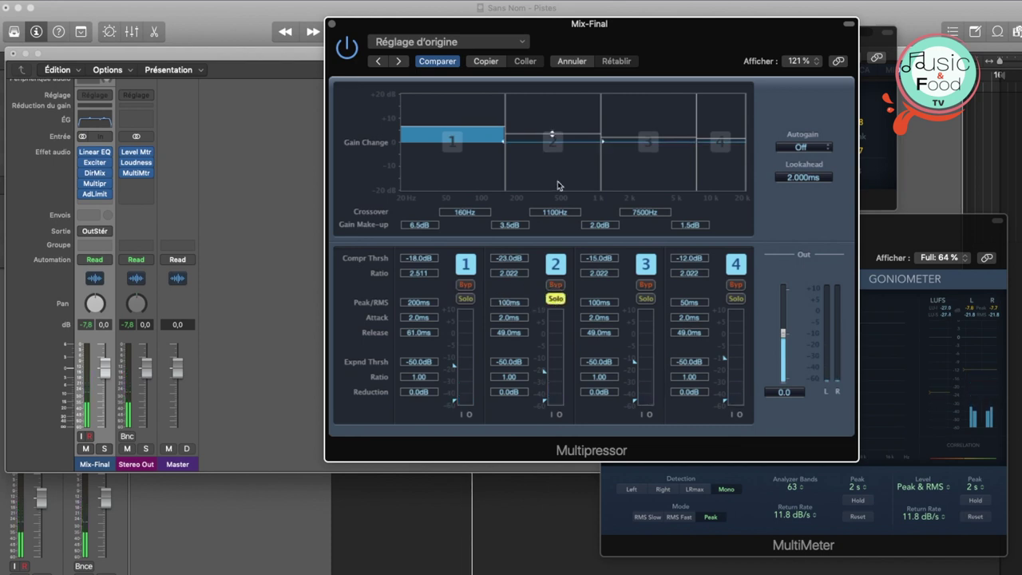
left_click(551, 139)
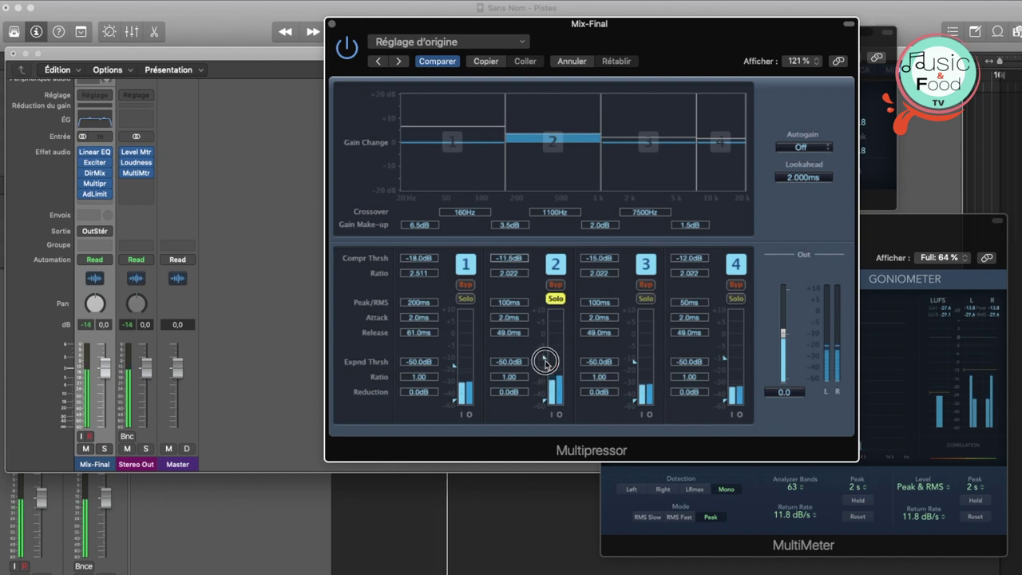
mouse_move(556, 135)
left_mouse_down()
mouse_move(554, 146)
mouse_move(565, 137)
left_mouse_up()
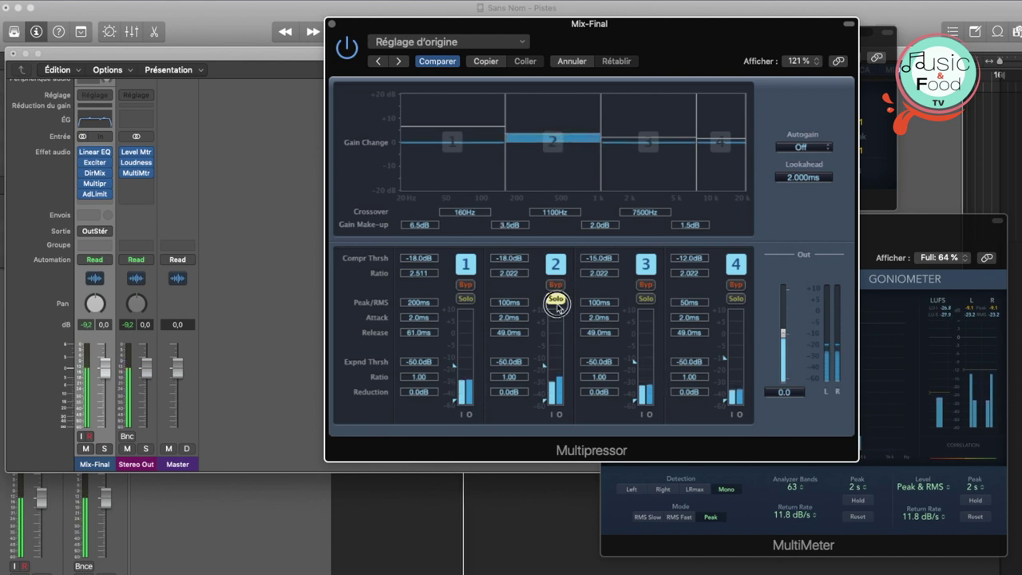
left_click(556, 300)
Solo Multipressor band 3 and set its gain make-up to 3.0 dB and compression threshold to -13.0 dB
left_click(644, 299)
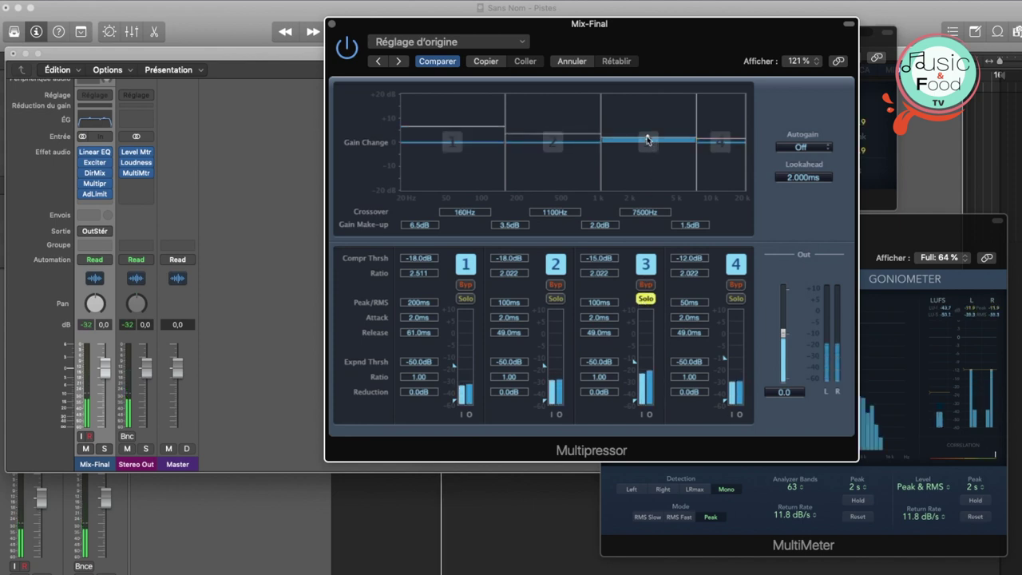
left_click_drag(646, 140, 645, 134)
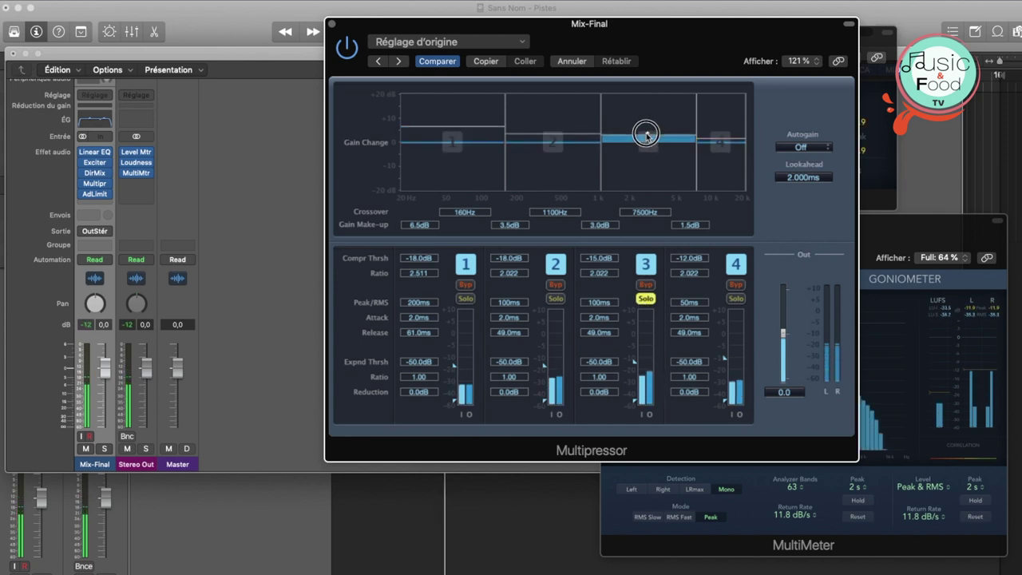
mouse_move(635, 363)
left_mouse_down()
mouse_move(637, 374)
mouse_move(636, 345)
mouse_move(639, 361)
left_mouse_up()
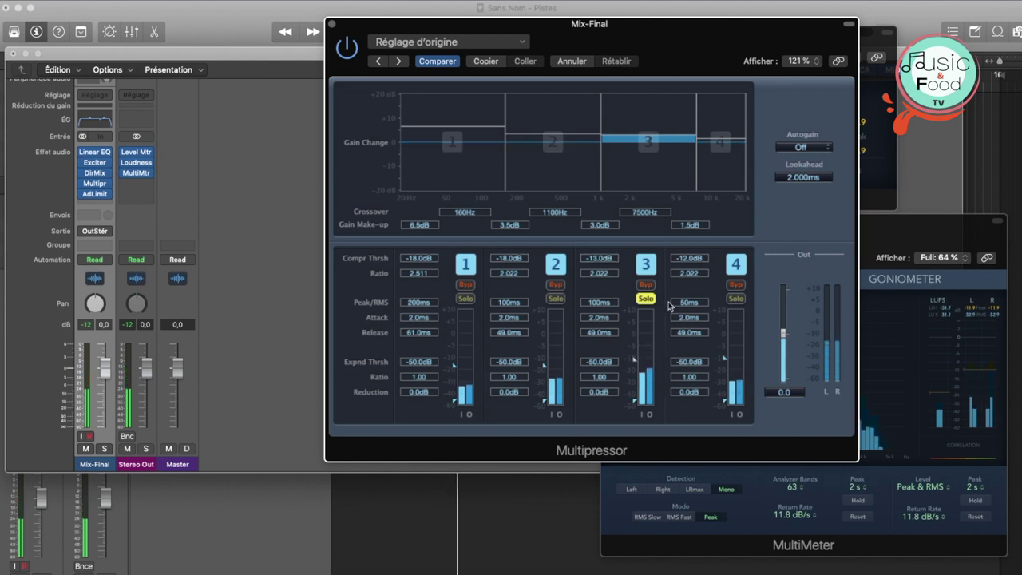
Solo Multipressor band 4, set its compression threshold to -29.5 dB and close the plug-in window
left_click(735, 298)
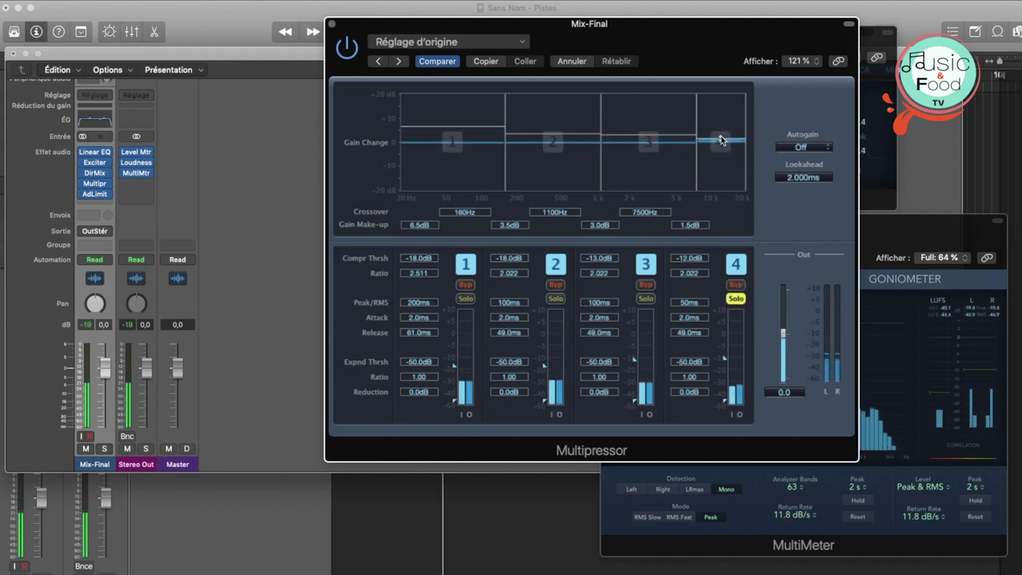
left_click_drag(726, 379, 727, 380)
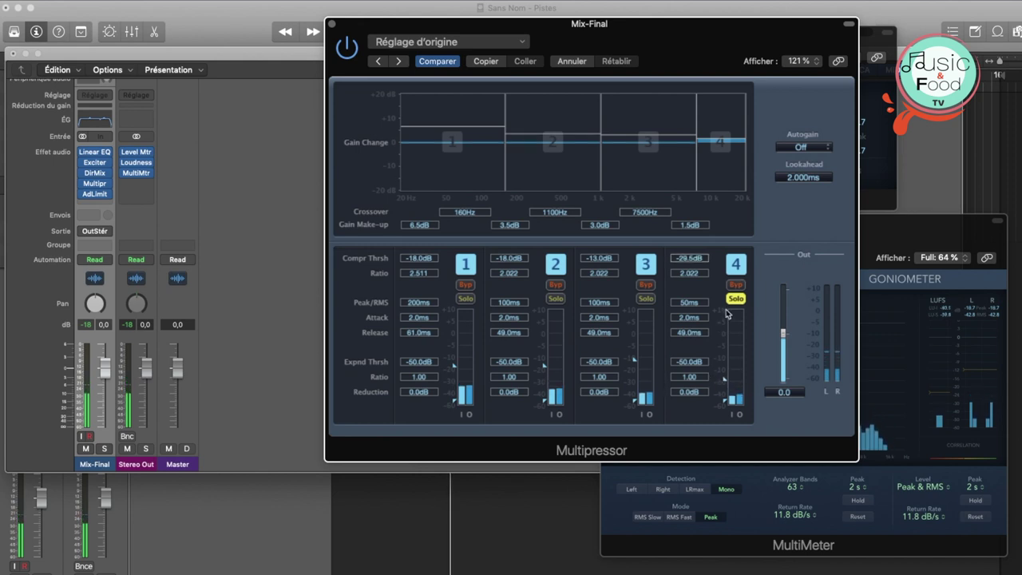
left_click(331, 24)
Set the Adaptive Limiter's gain to 7.9 dB, raise the Linear Phase EQ's overall gain to about 0.7 dB and close the EQ
left_click(94, 193)
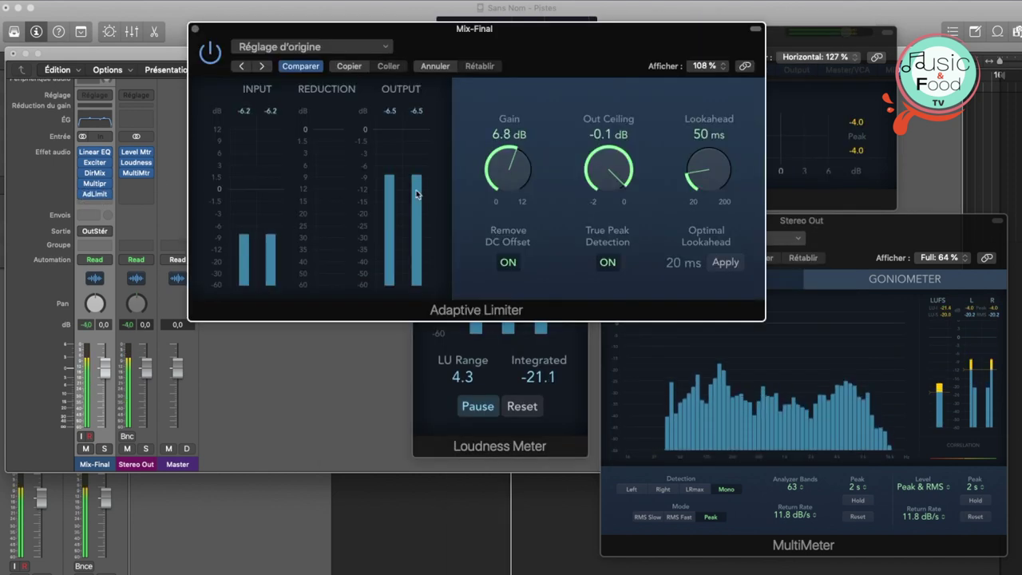
mouse_move(495, 162)
left_mouse_down()
mouse_move(496, 138)
mouse_move(499, 151)
left_mouse_up()
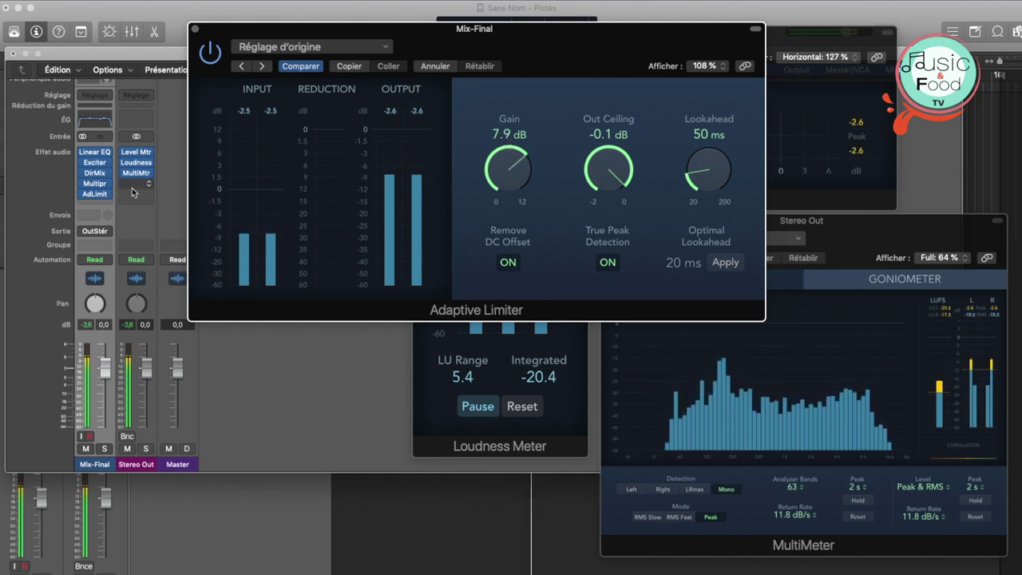
left_click(97, 122)
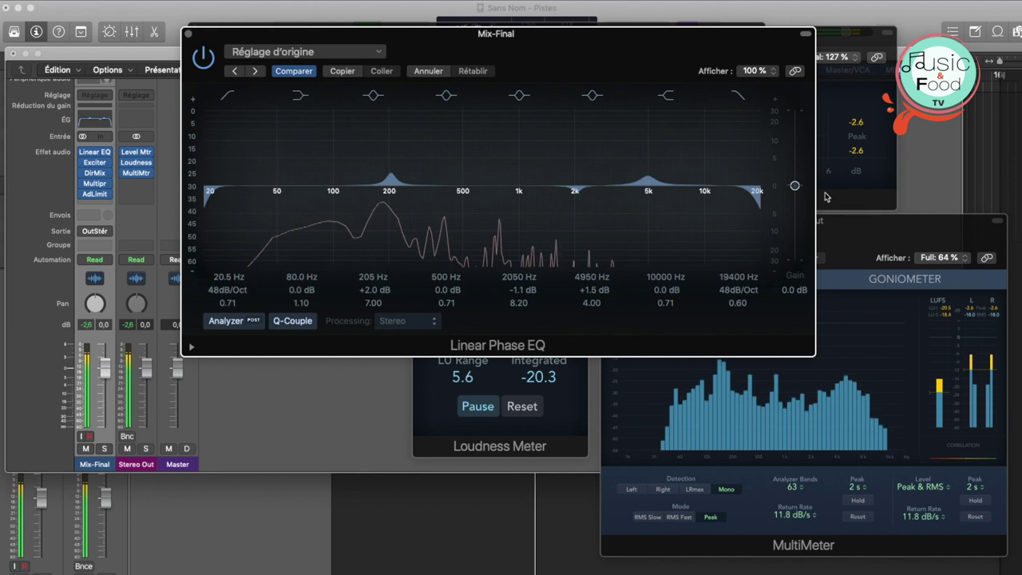
left_click_drag(793, 189, 794, 187)
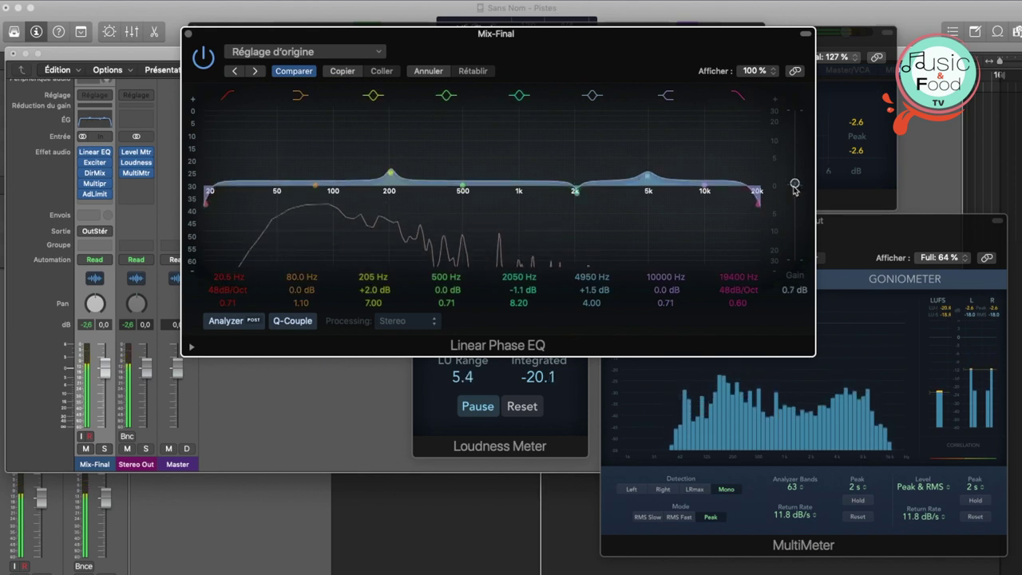
left_click(189, 35)
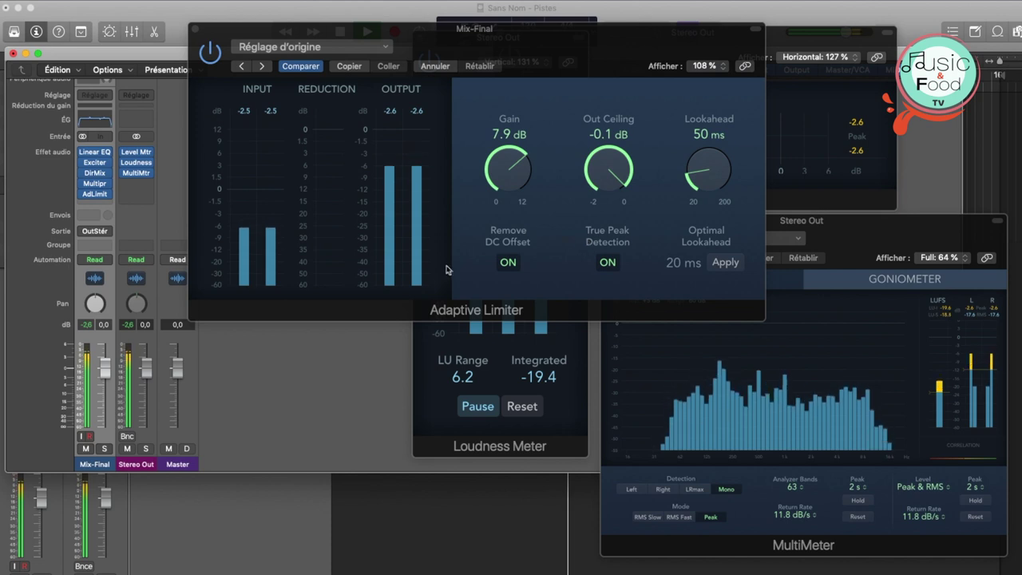
Audition the Multipressor's output level at 1.2 dB, set it to 0.4 dB and close the window
left_click(97, 186)
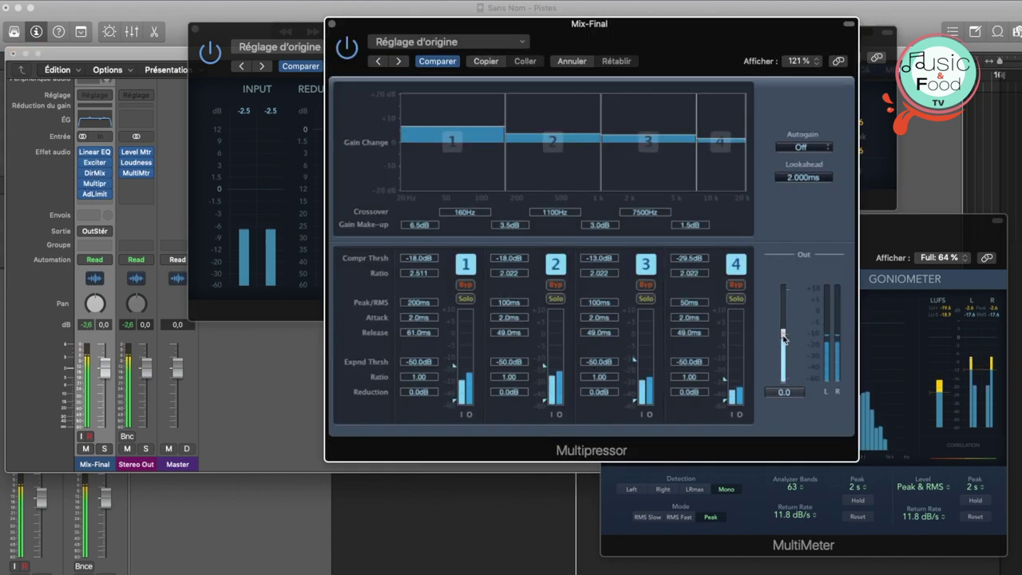
left_click_drag(783, 334, 784, 333)
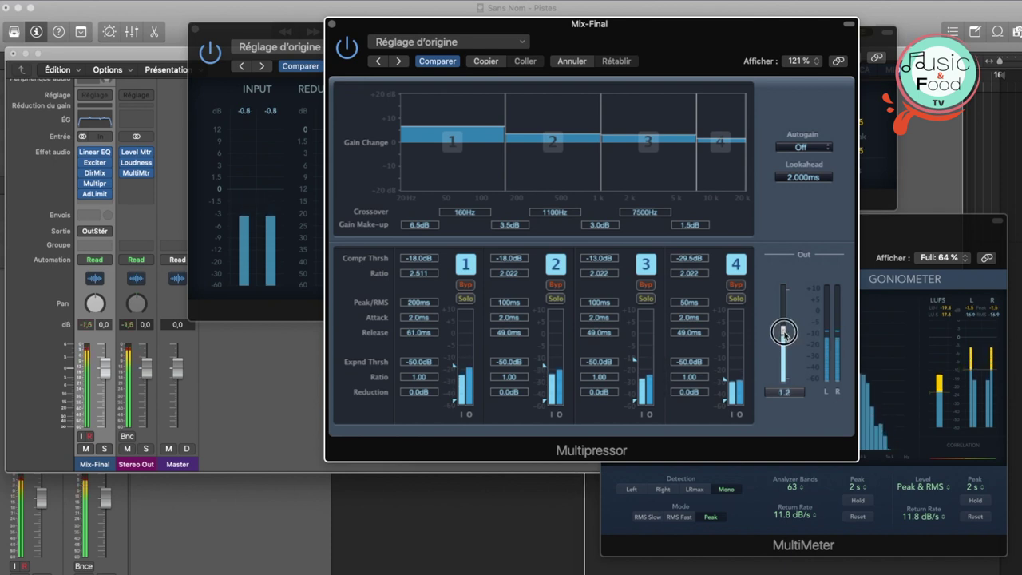
left_click(784, 333, "alt")
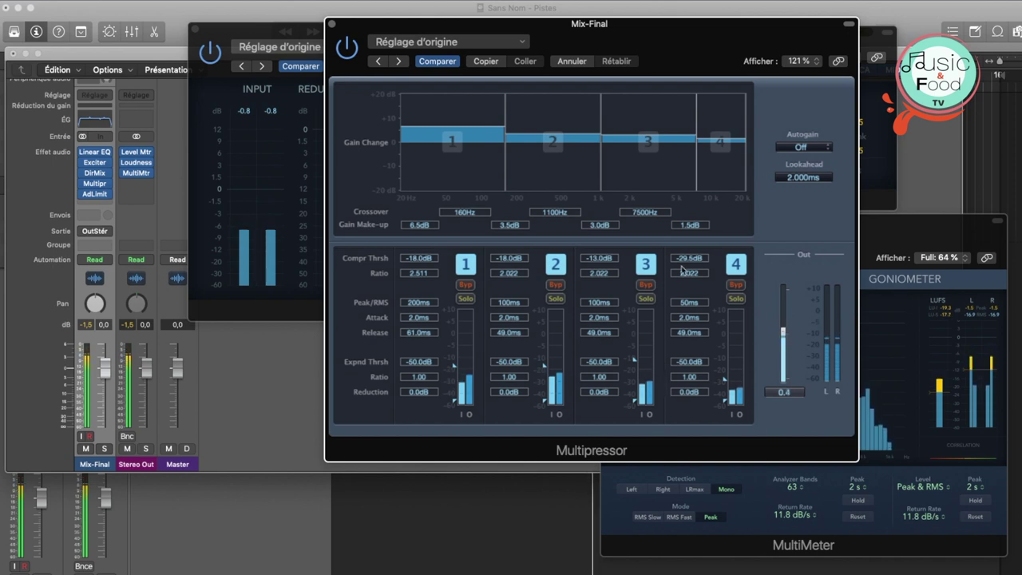
left_click(331, 26)
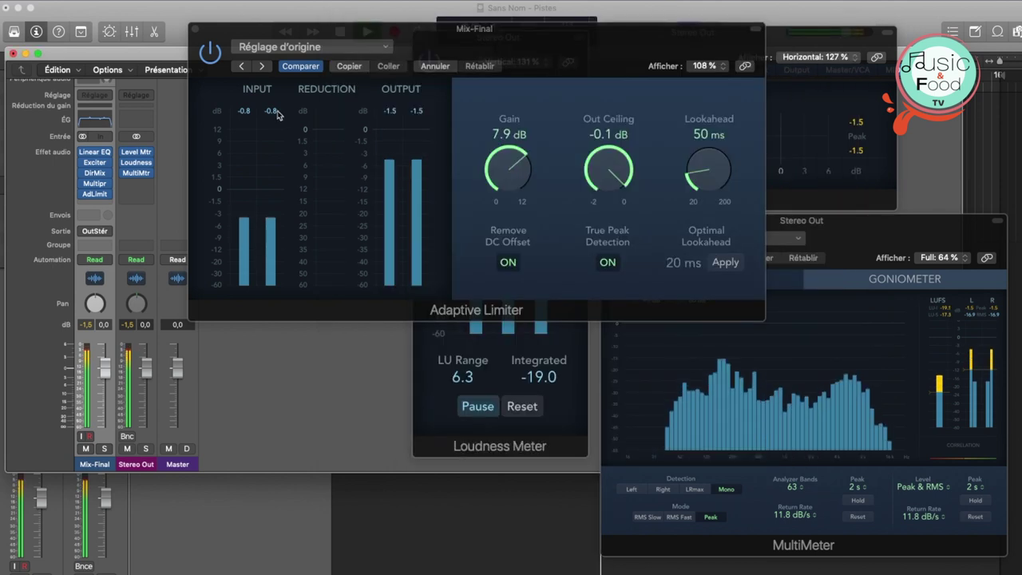
Close the Adaptive Limiter and Stereo Out's MultiMeter, Loudness Meter and Level Meter windows
left_click(195, 31)
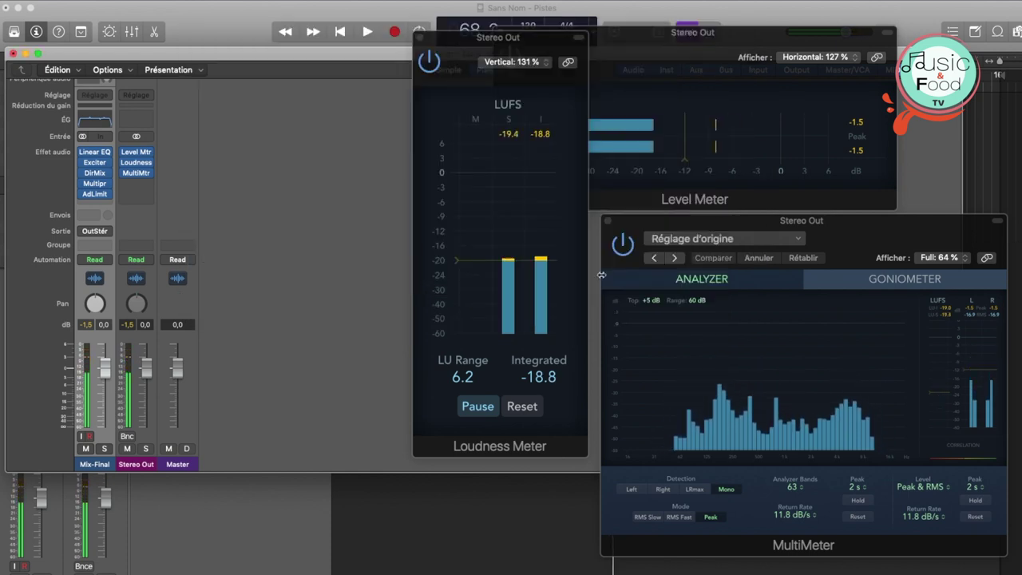
left_click(607, 222)
left_click(418, 36)
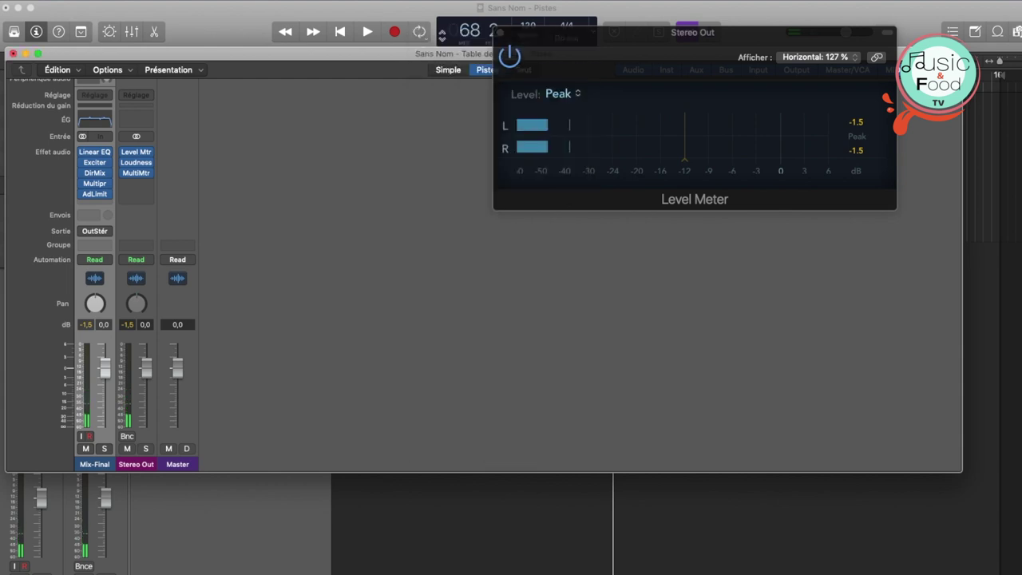
left_click(498, 32)
Move the mixer window and compare playback with the Mix-Final plug-in chain, Linear EQ to AdLimit, bypassed and active
left_click_drag(471, 58, 522, 55)
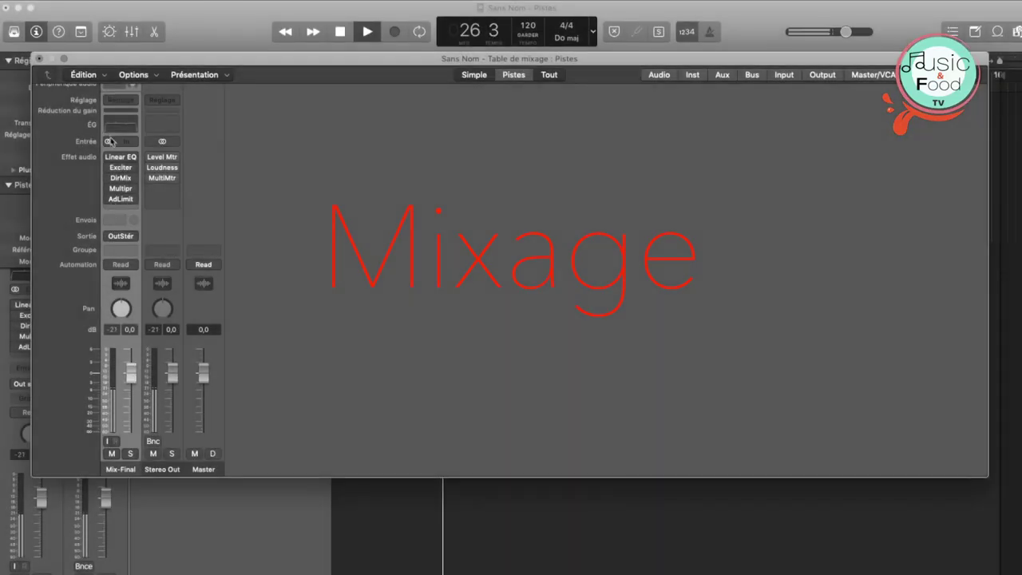
mouse_move(109, 158)
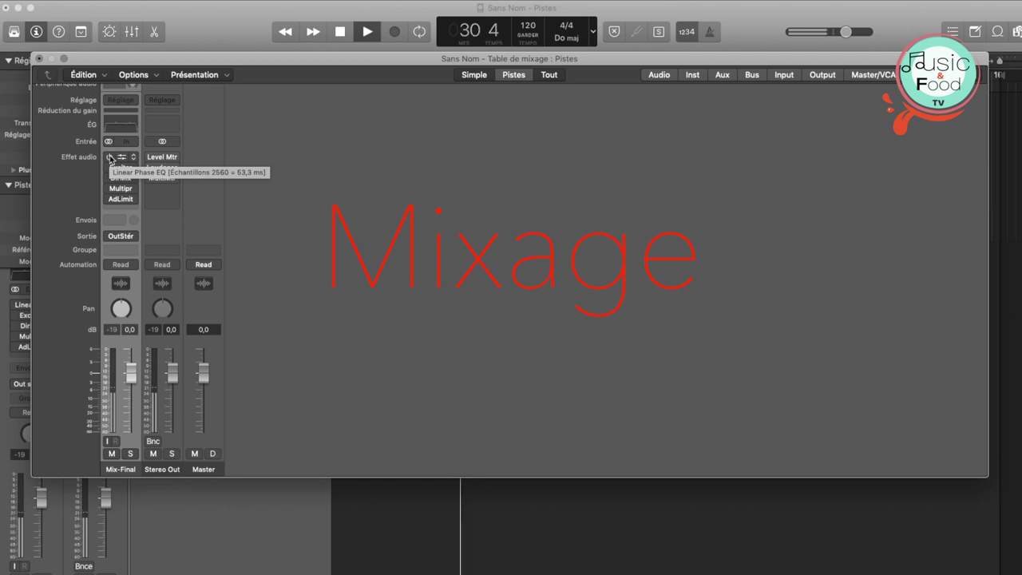
left_click(112, 204)
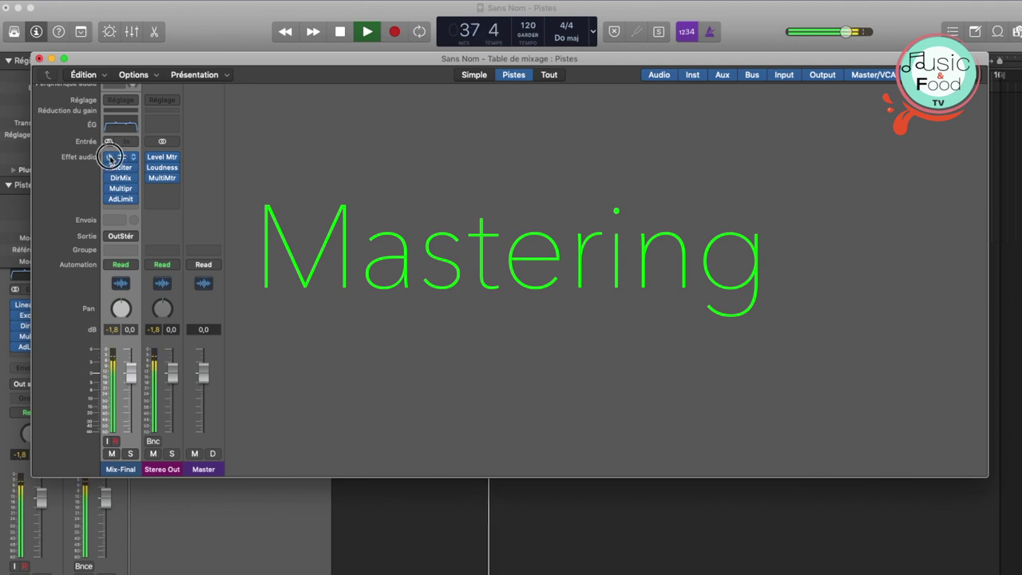
Bypass all five Mix-Final plug-ins again during playback and re-enable them to compare mix against master
left_click(111, 199)
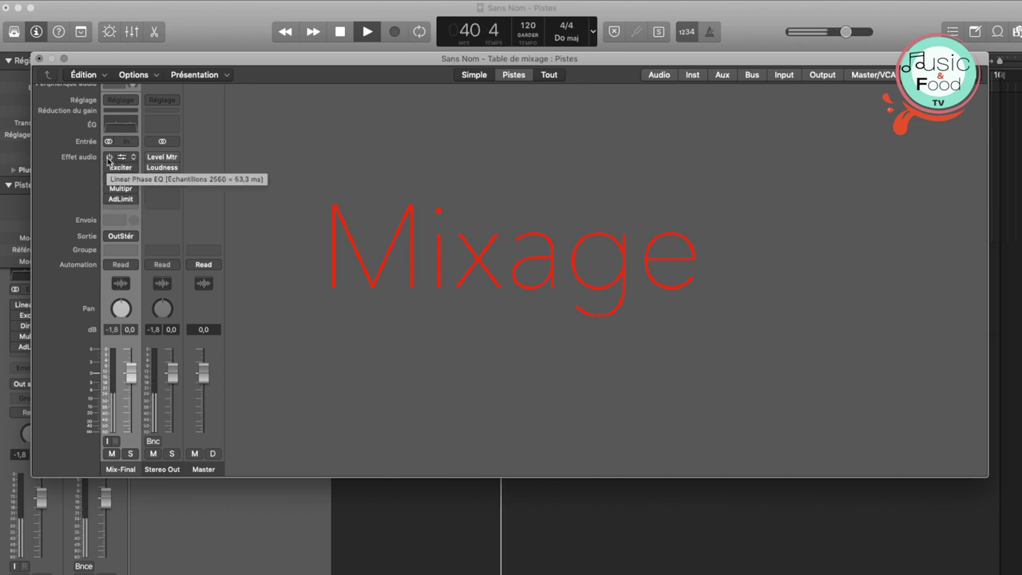
left_click(111, 205)
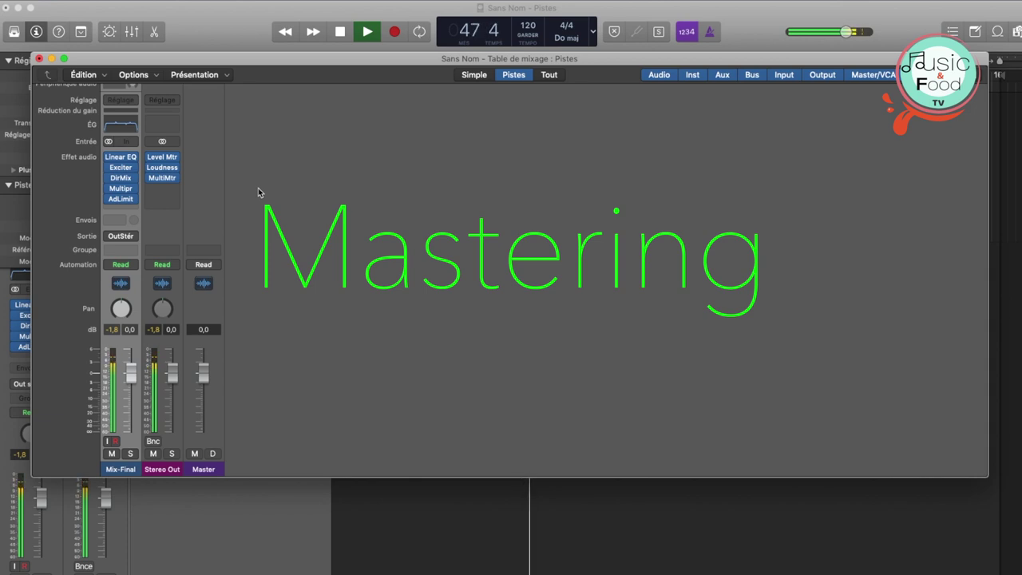
mouse_move(122, 169)
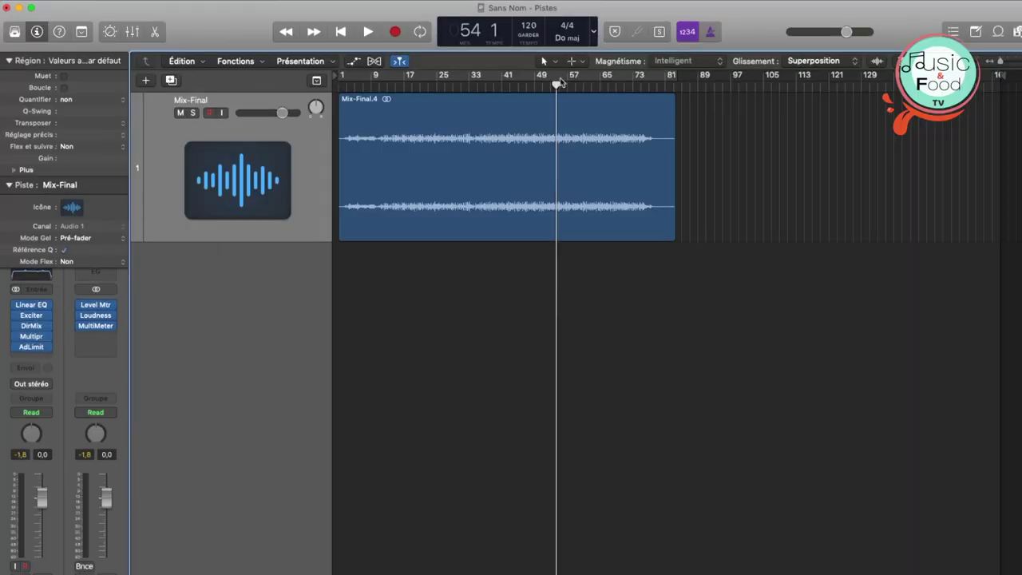
Turn on the cycle range over the Mix-Final region and place the playhead at the region's end
left_click(413, 77)
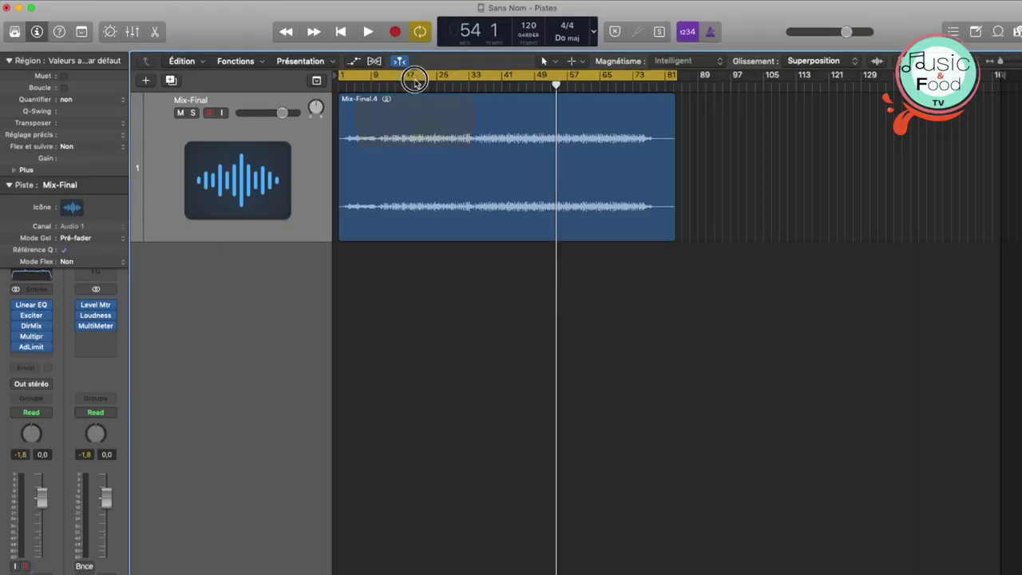
left_click(419, 32)
left_click(419, 32)
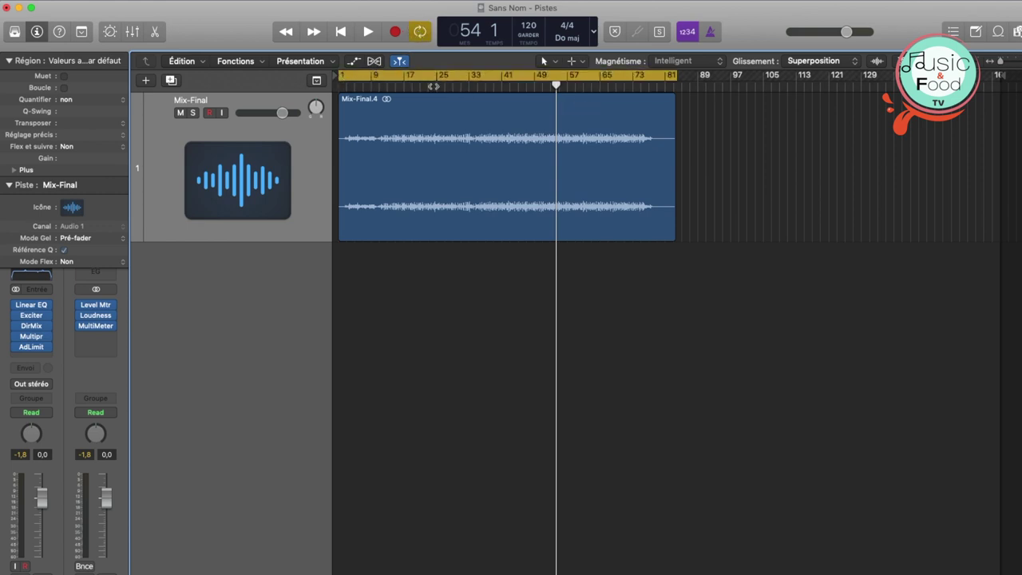
left_click(676, 84)
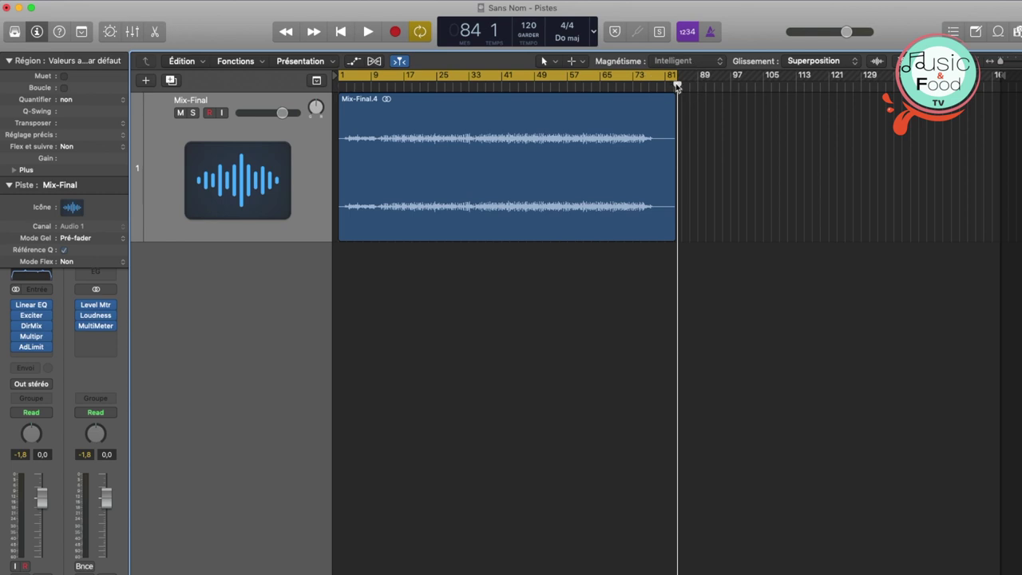
key("super+Right")
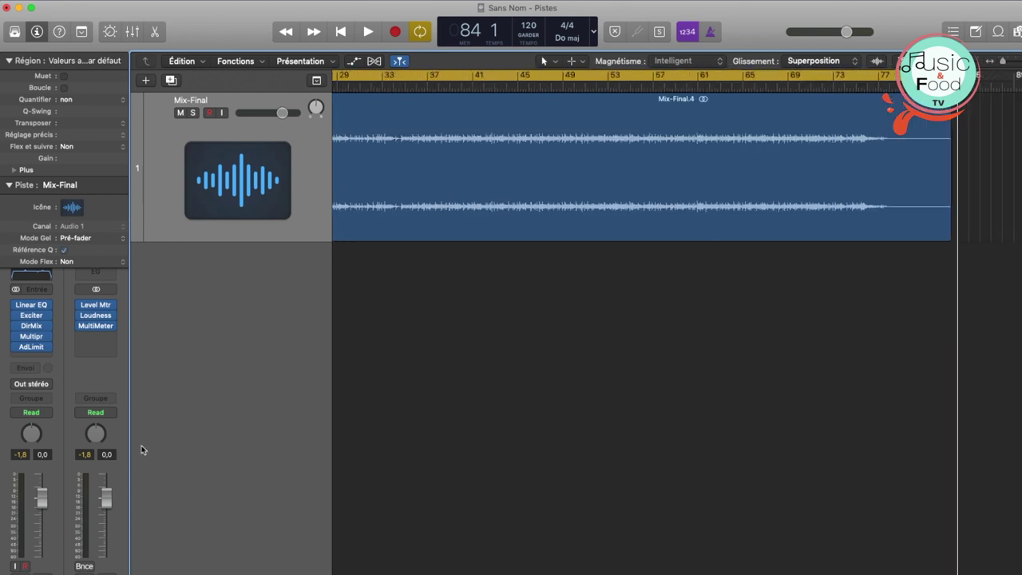
Create an arrangement track for the Master channel strip in the mixer and close the mixer
key("x")
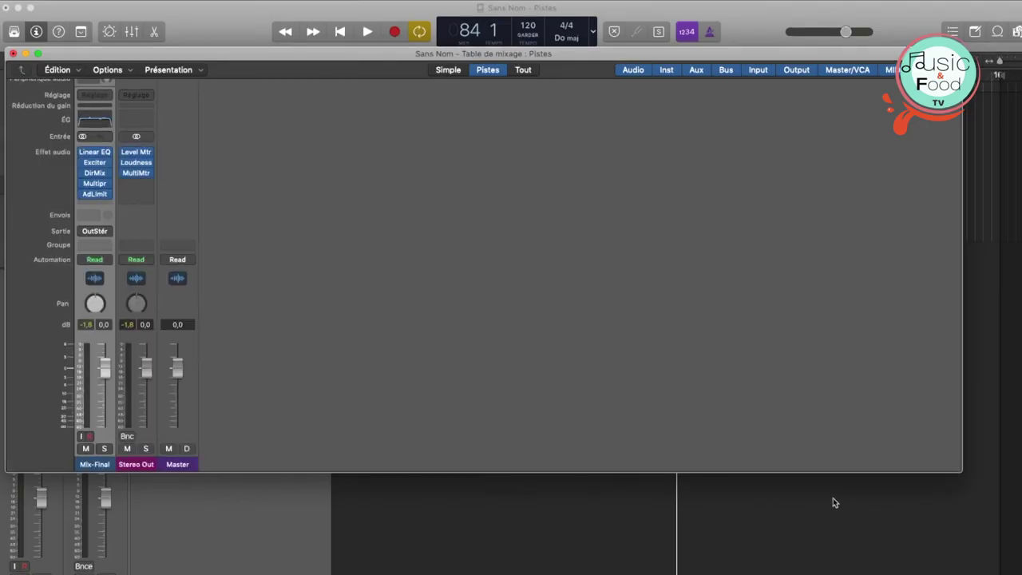
left_click(181, 467)
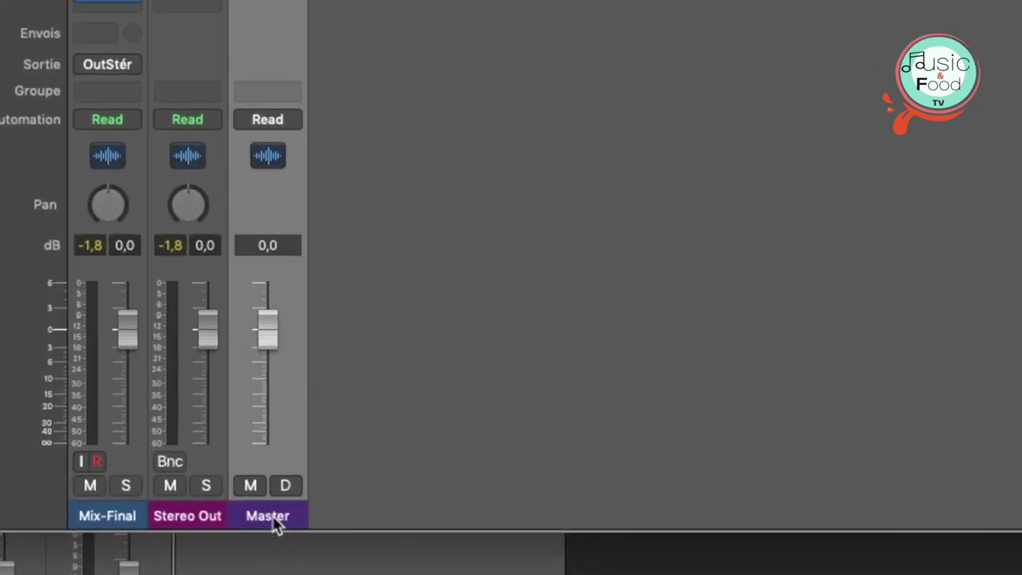
right_click(181, 467)
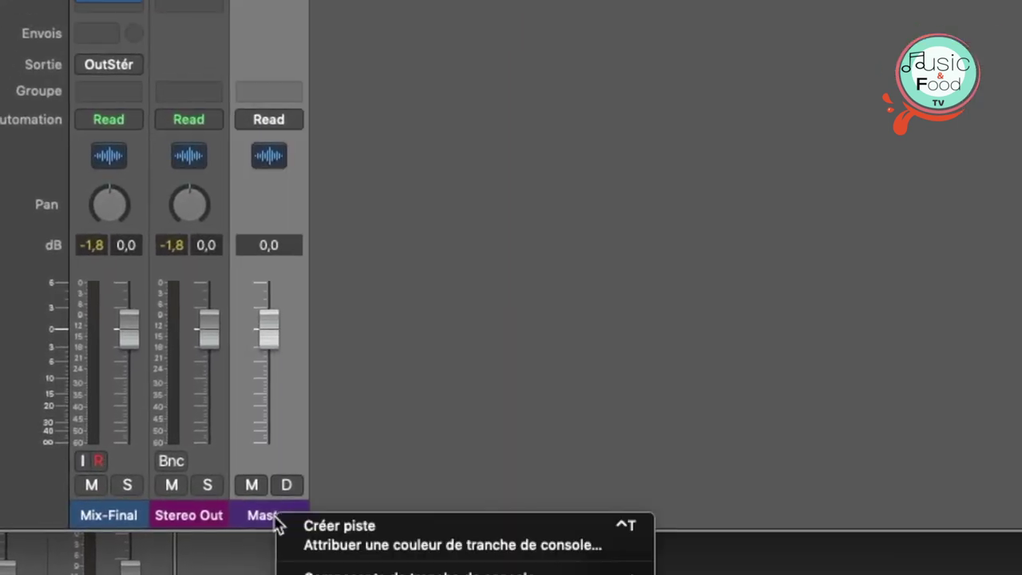
left_click(319, 523)
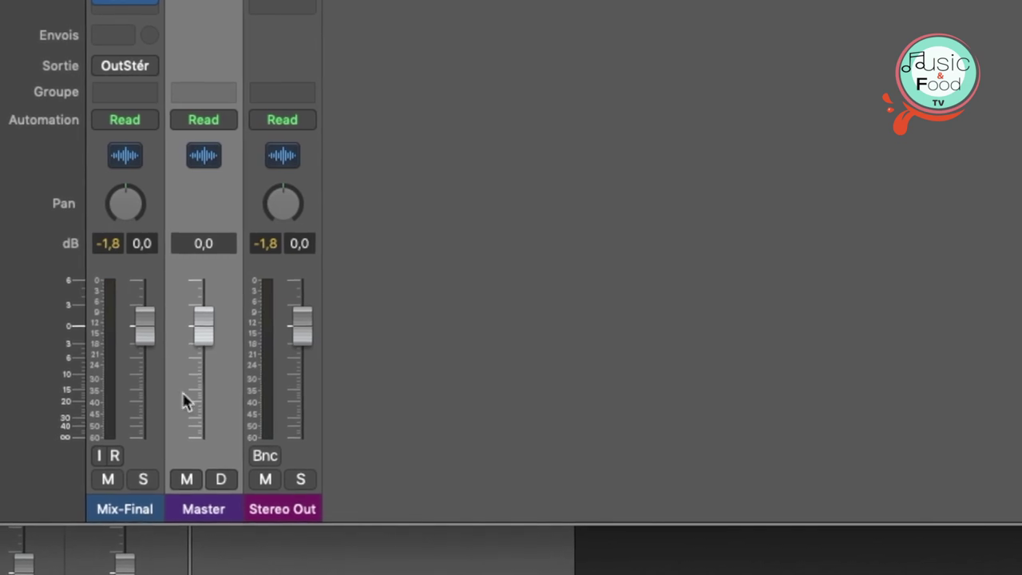
key("super+w")
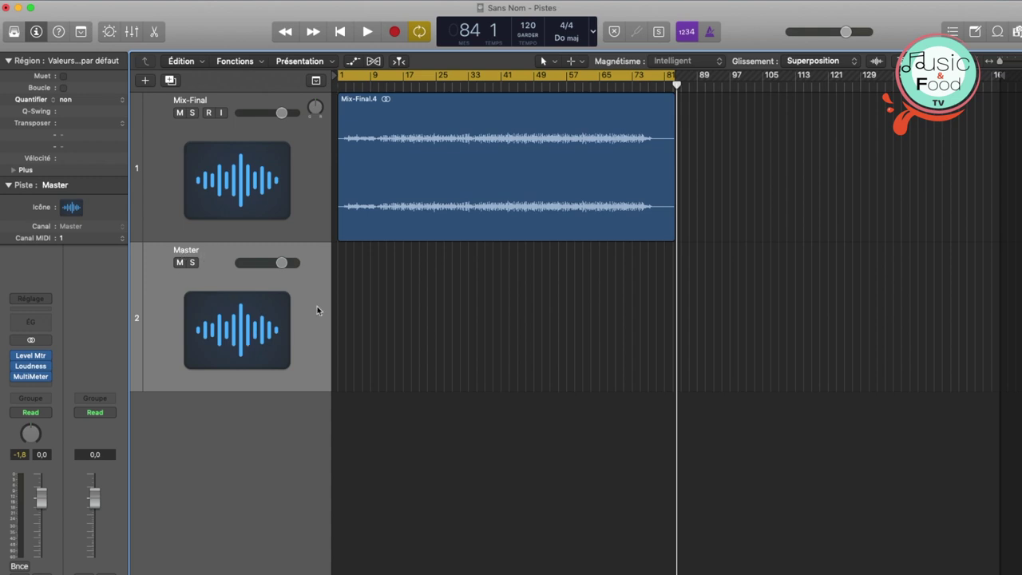
Show track automation, start the Master track's volume curve at 0 dB and return the playhead to the start
left_click(353, 62)
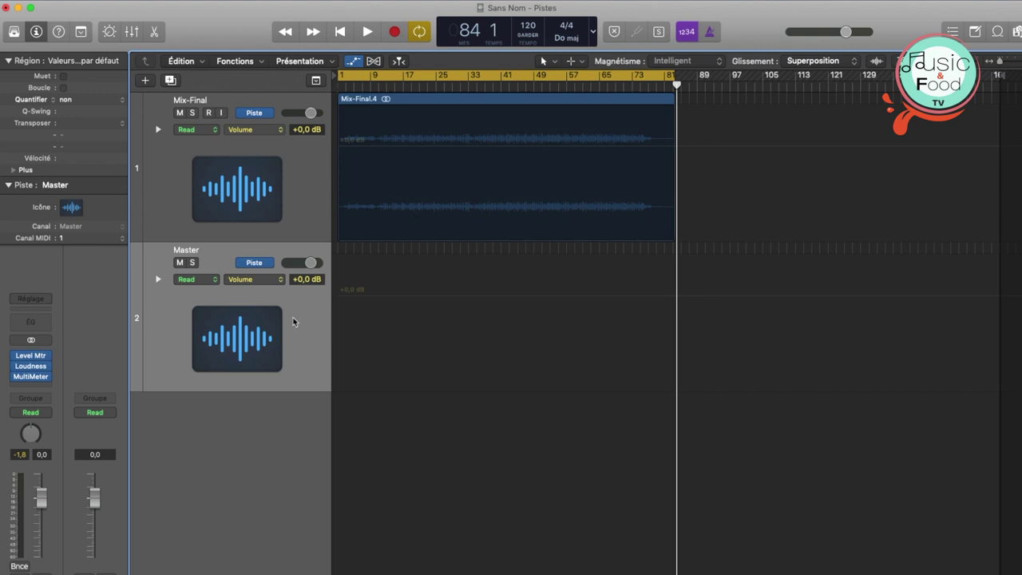
left_click(466, 322)
key("Return")
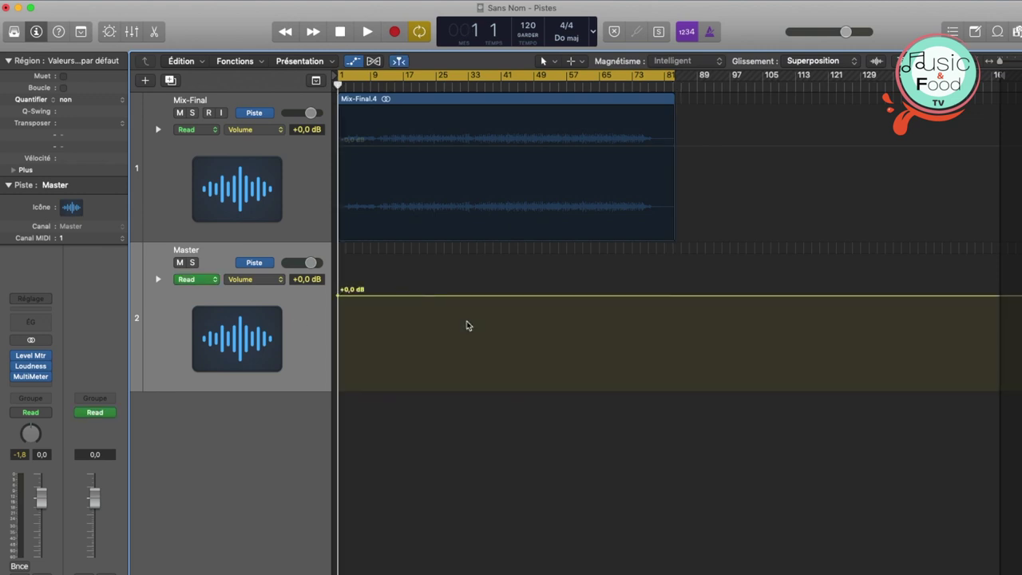
Add two closely spaced 0 dB volume points on the Master track just before the first sound in bar 2
key("super+Right")
key("super+Right")
key("super+Right")
key("super+Right")
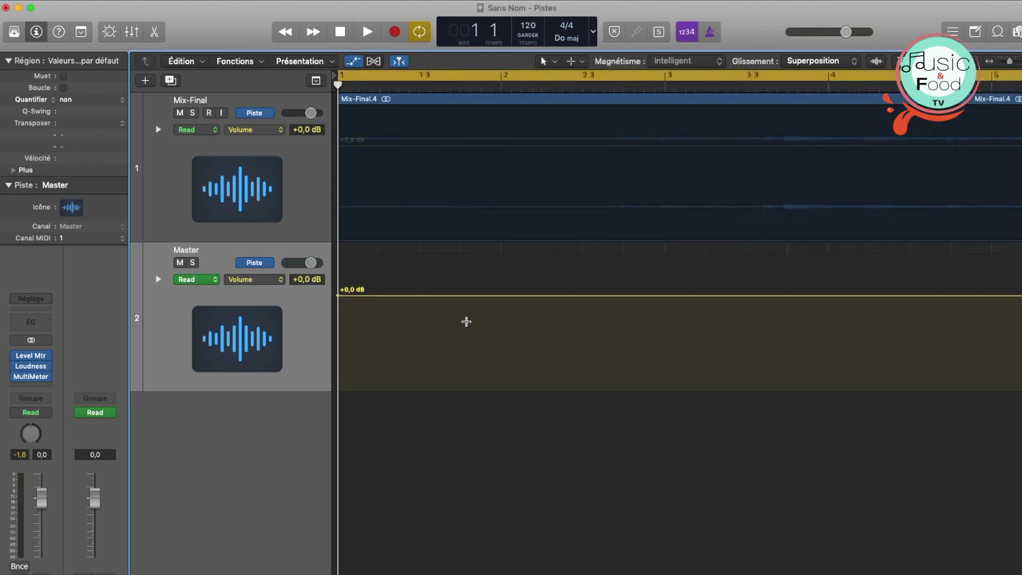
key("super+Down")
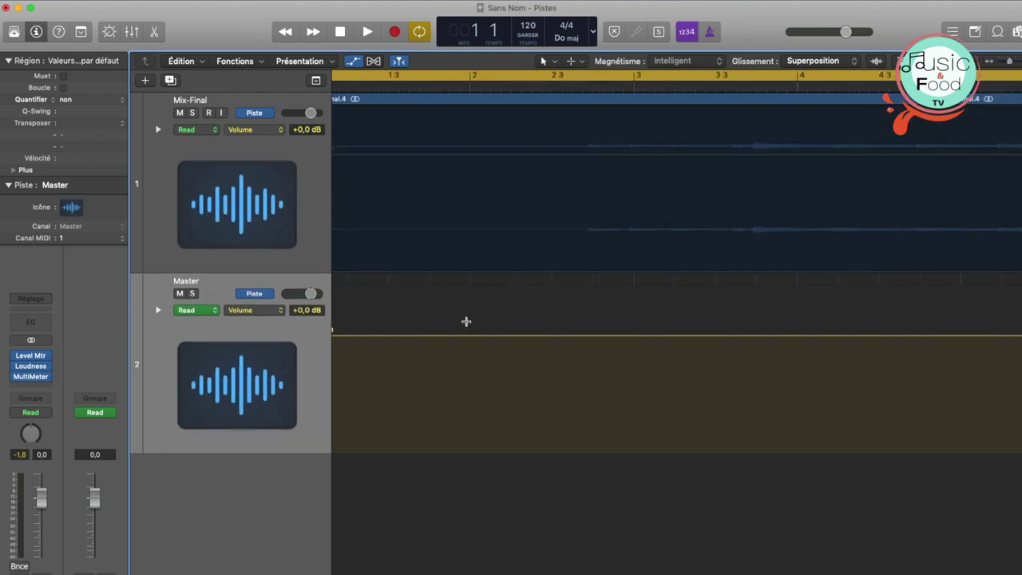
left_click(581, 90)
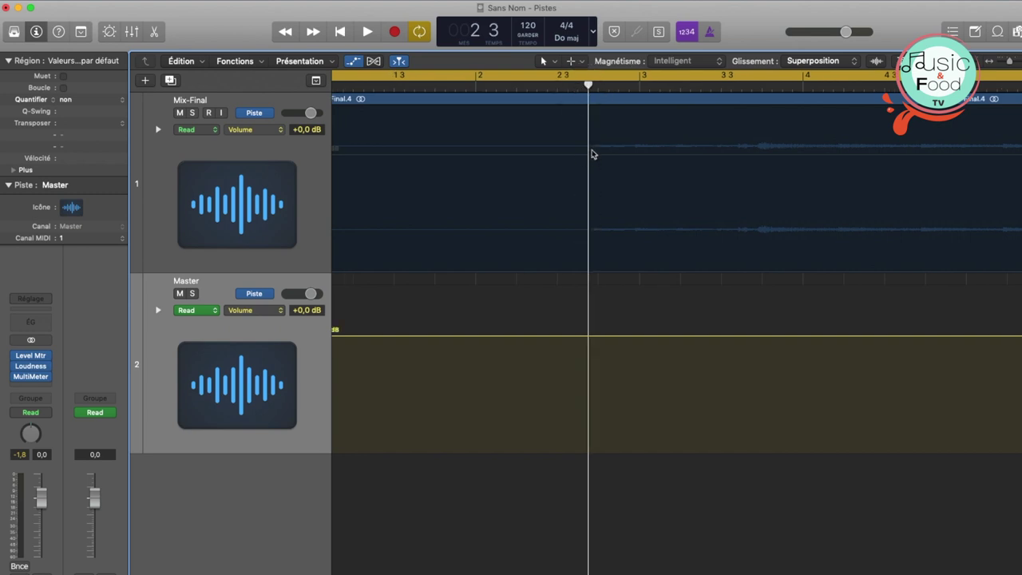
key("super+Right")
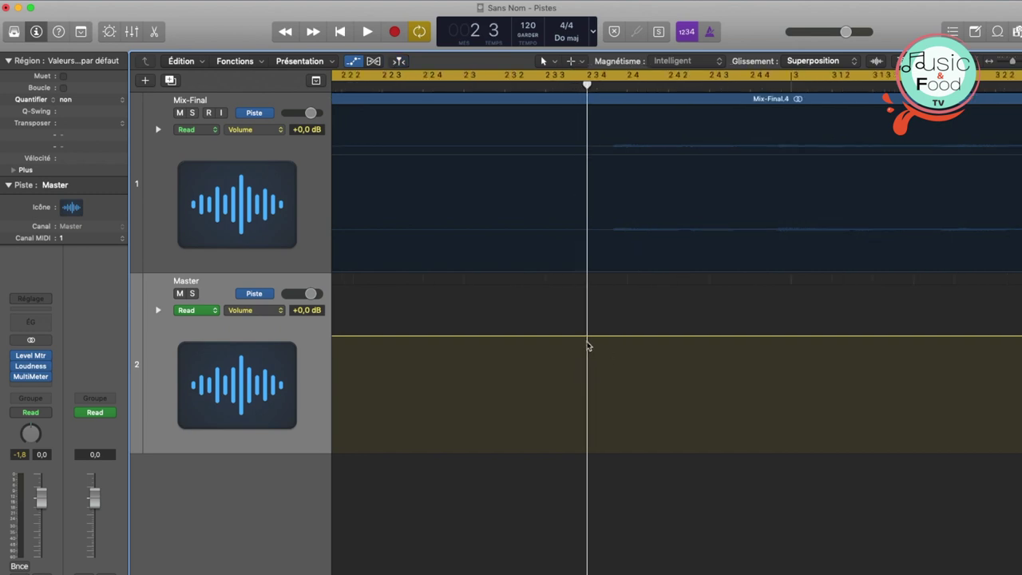
left_click(601, 335)
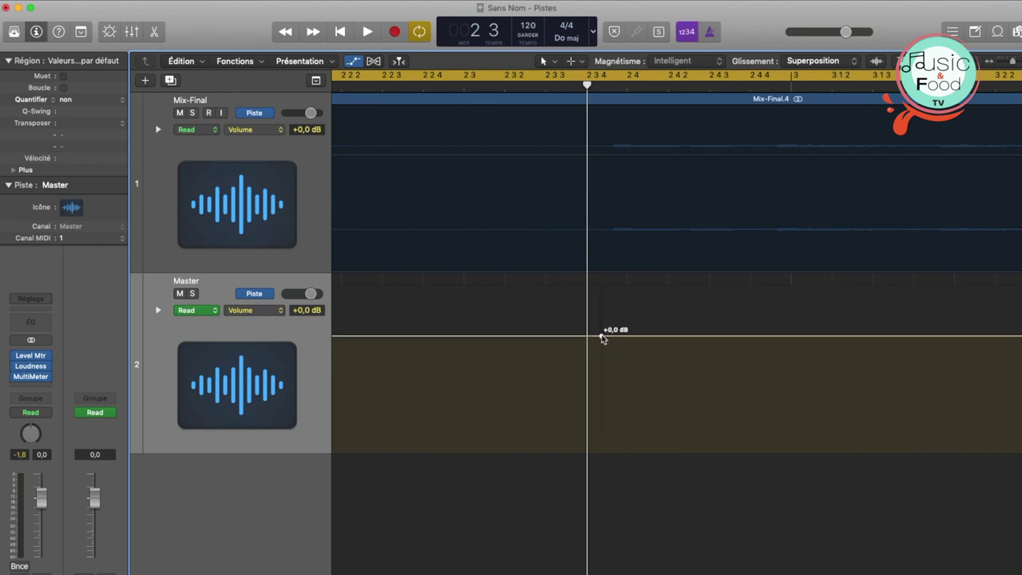
left_click(587, 336)
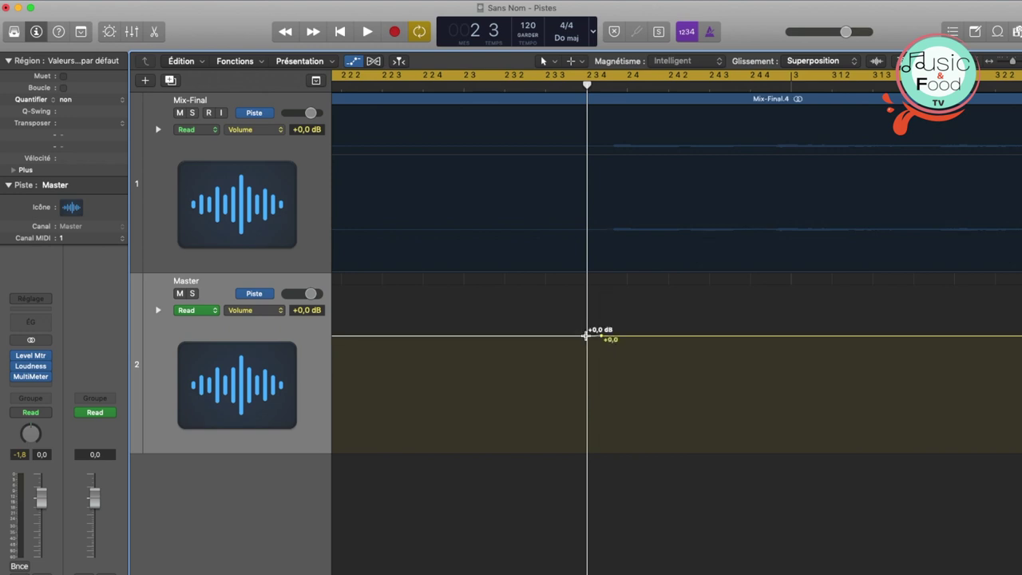
Lower the Master volume to -∞ dB before the music starts, forming a short fade-in up to 0 dB
key("super+Left")
left_click_drag(415, 341, 401, 524)
key("super+Right")
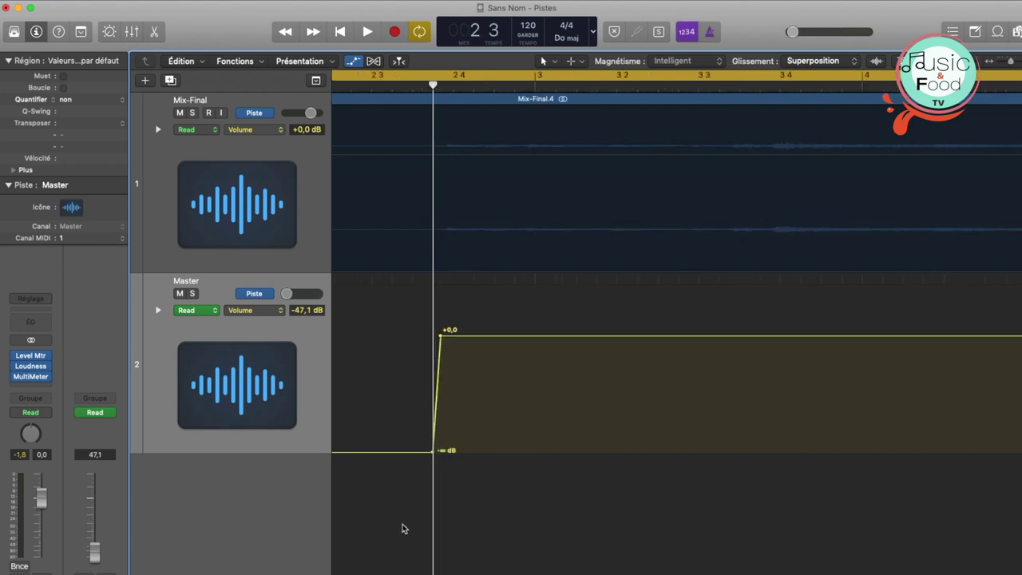
key("super+Right")
key("super+Right")
key("super+Right")
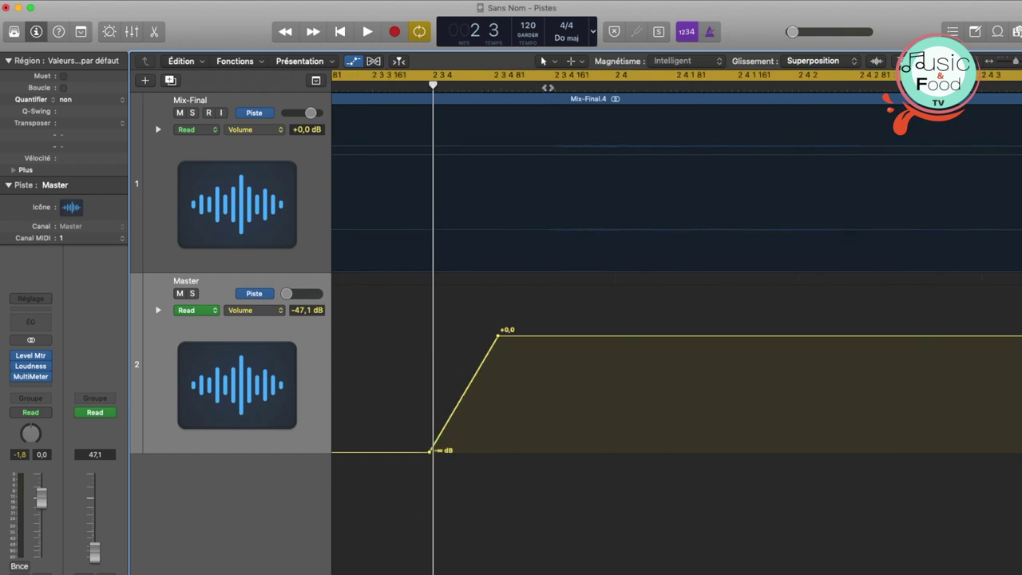
left_click(550, 87)
scroll(506, 338, "left", 10)
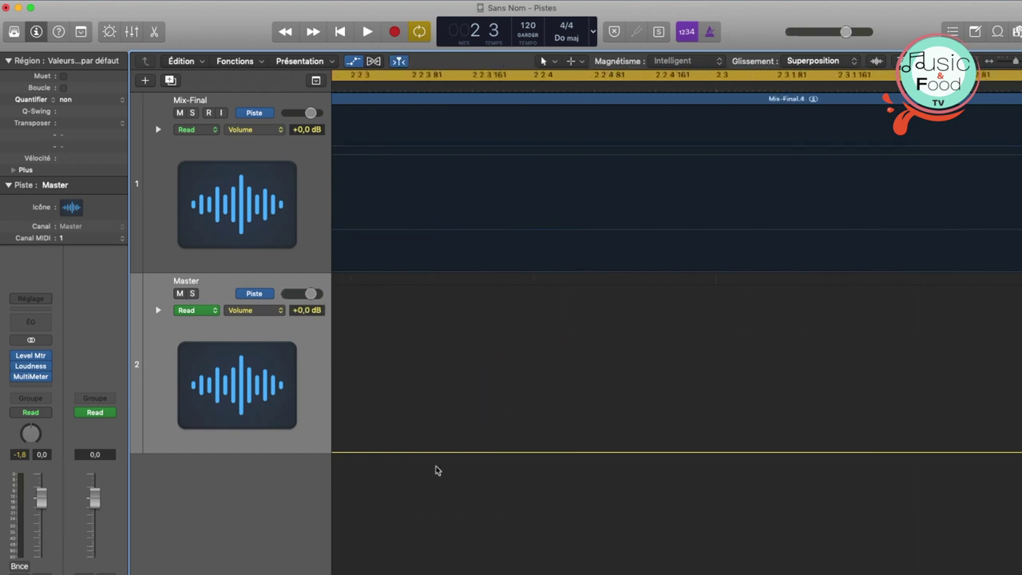
key("super+Left")
key("super+Left")
key("super+Left")
key("super+Left")
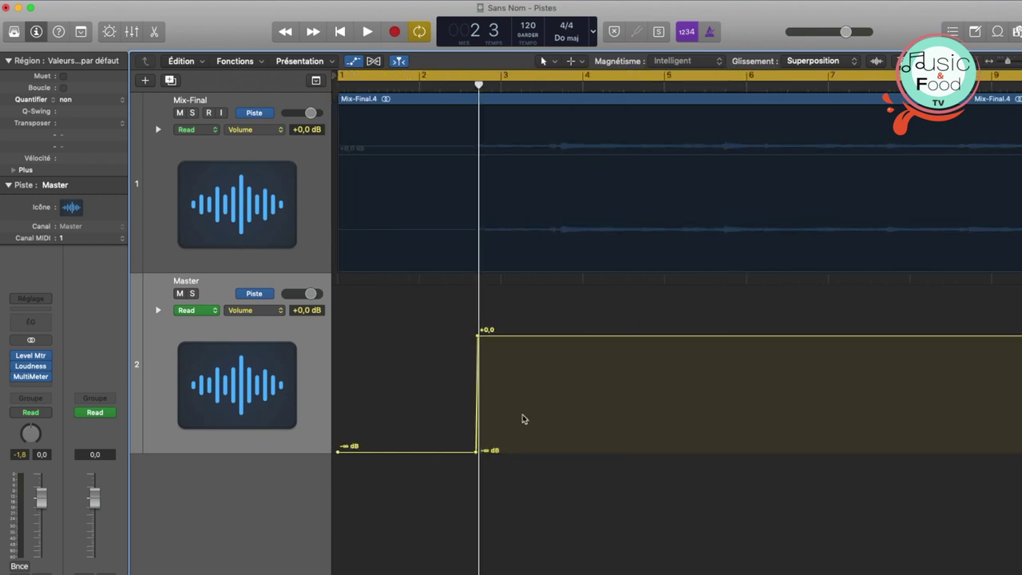
Turn off the cycle range, play the song's ending from about bar 72 and place the playhead at bar 81
scroll(524, 420, "right", 20)
scroll(523, 419, "right", 15)
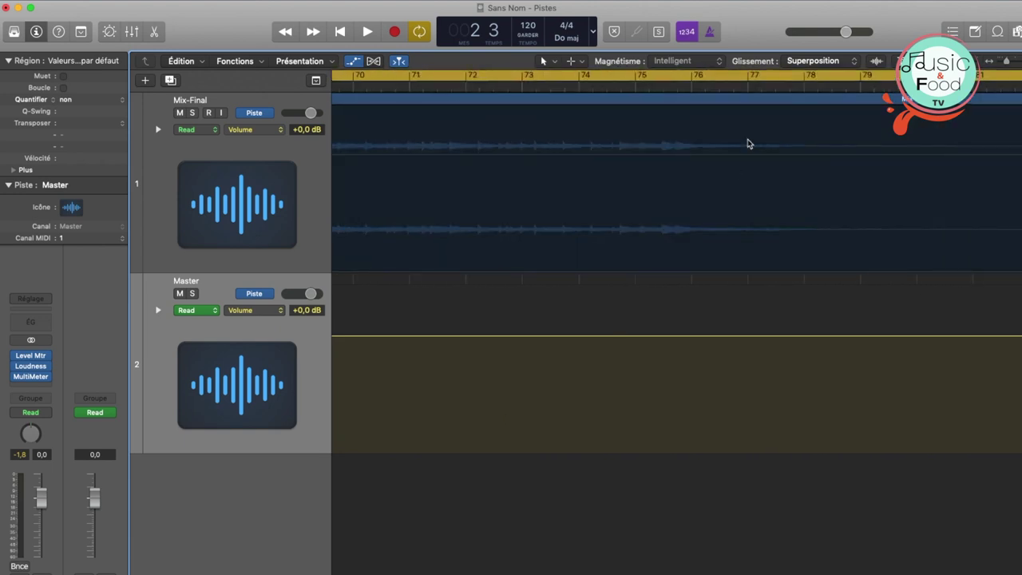
left_click(726, 74)
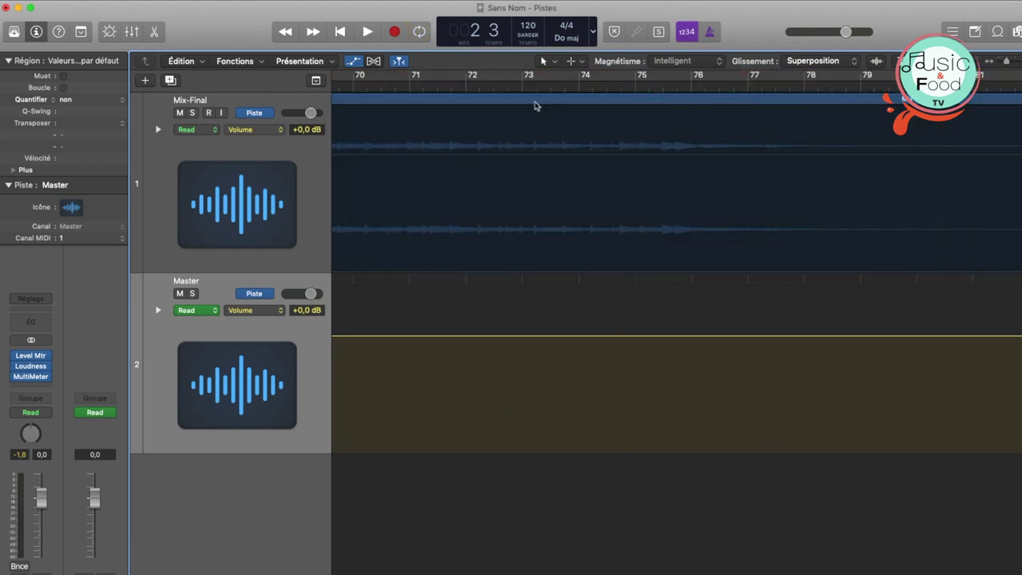
left_click(497, 86)
key("super+Right")
key("space")
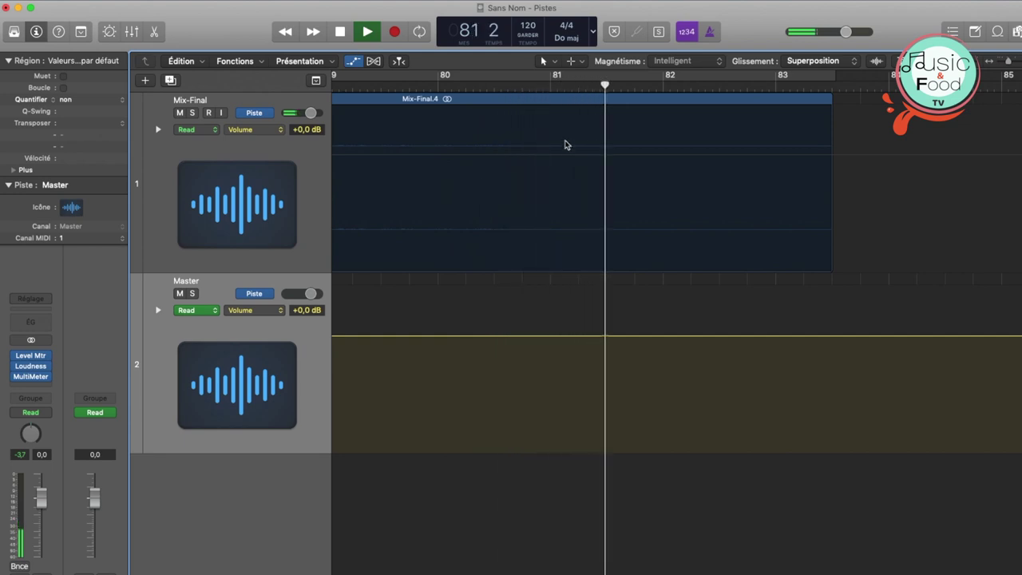
key("space")
left_click(549, 87)
Replay the ending from bar 72 to hear where the final sound dies away
scroll(546, 181, "left", 10)
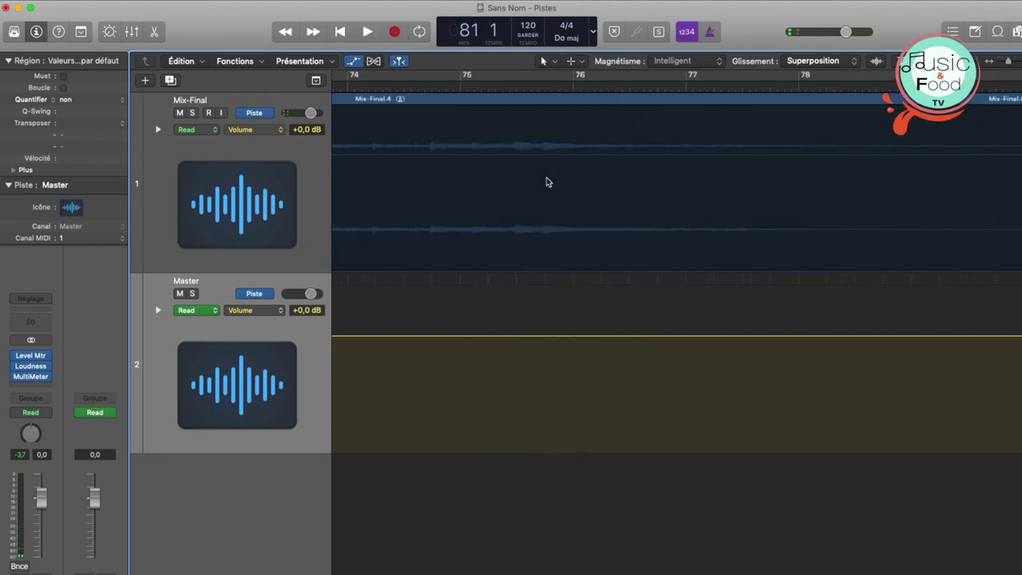
scroll(547, 180, "down", 5)
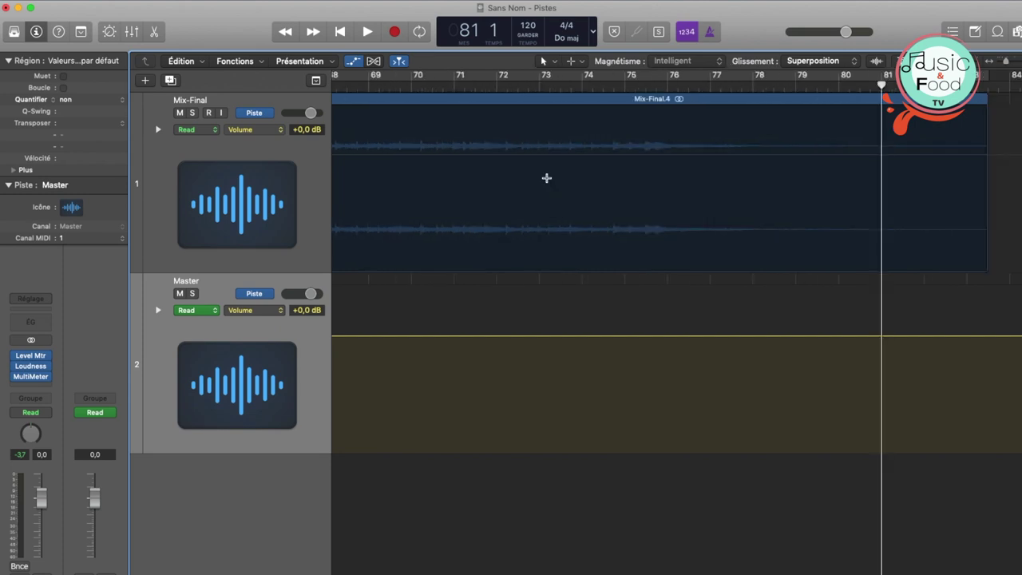
left_click(490, 88)
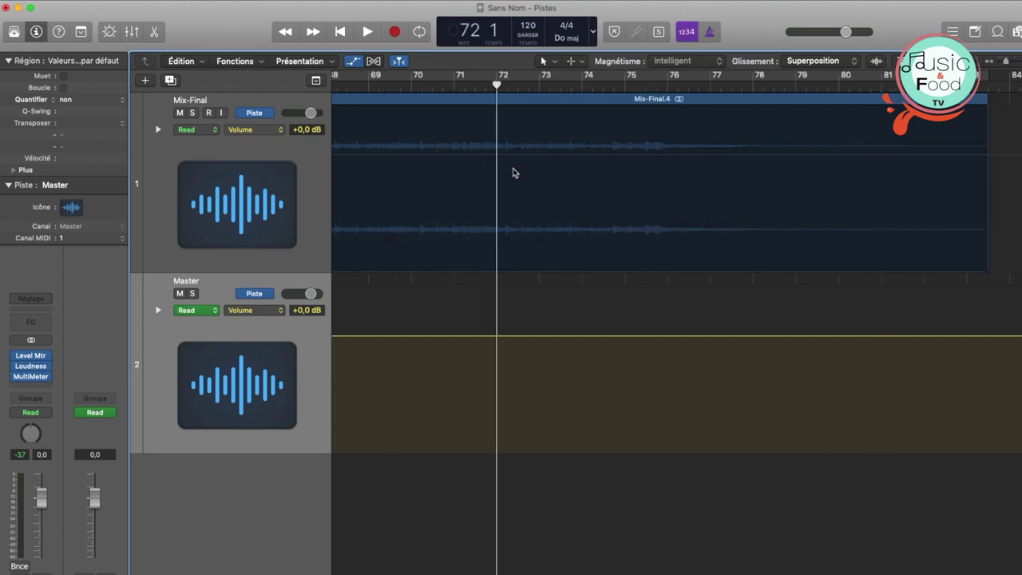
key("space")
scroll(514, 172, "up", 5)
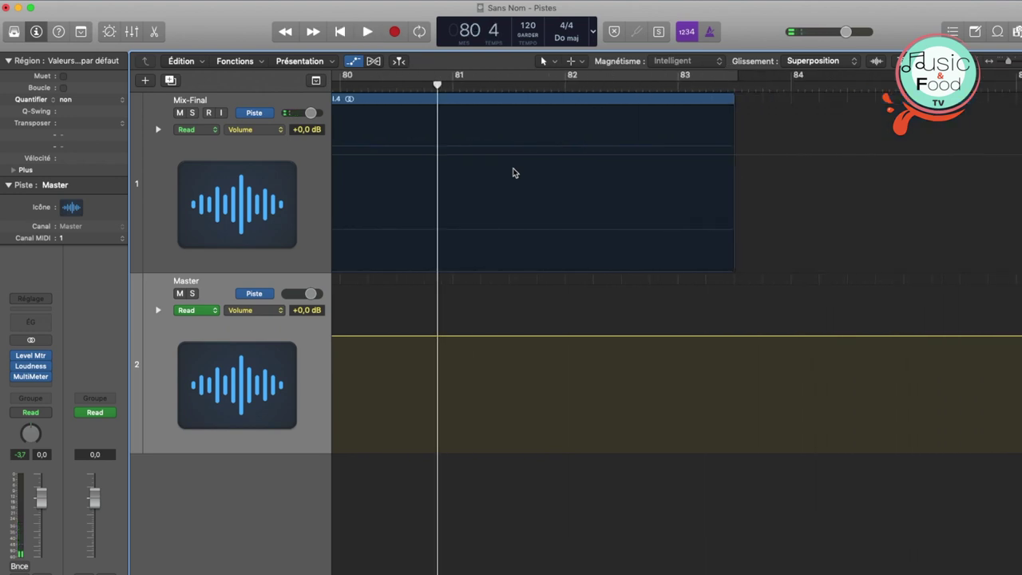
Place the playhead at bar 81 and add a 0 dB volume point there on the Master track
left_click(451, 80)
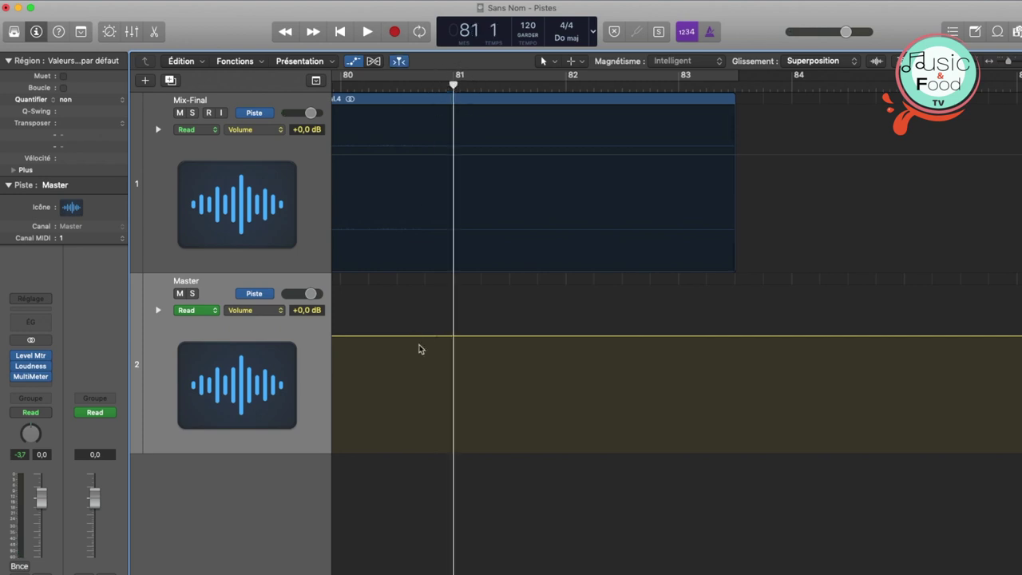
left_click(452, 336)
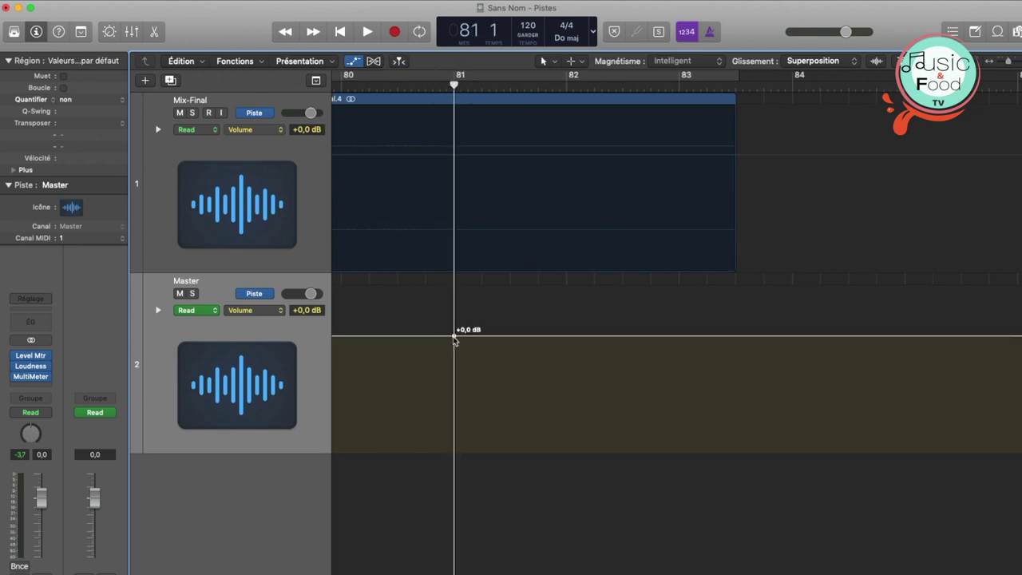
Play the song's ending from about bar 72 to find where the fade-out should start
scroll(452, 336, "left", 5)
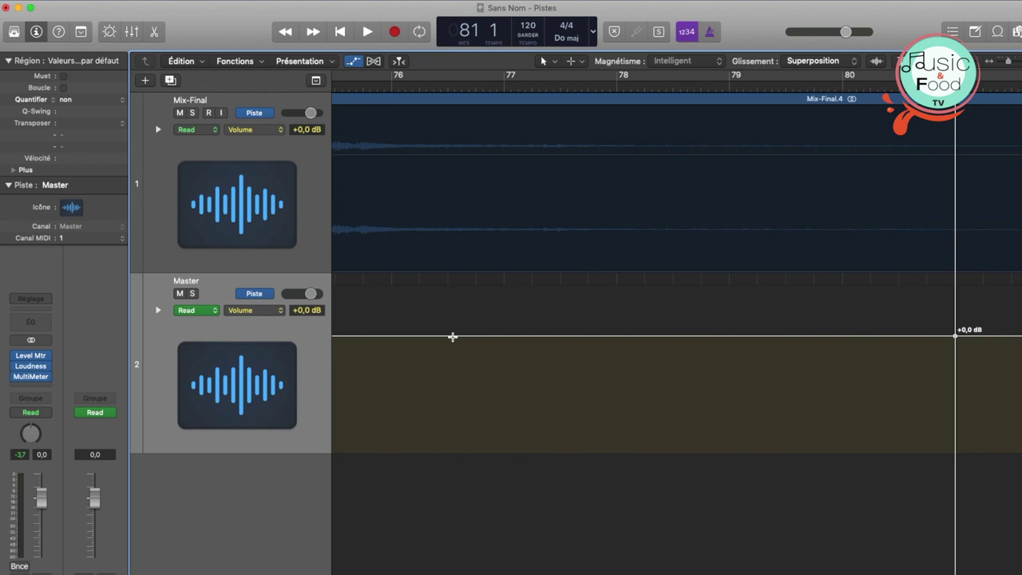
key("super+Left")
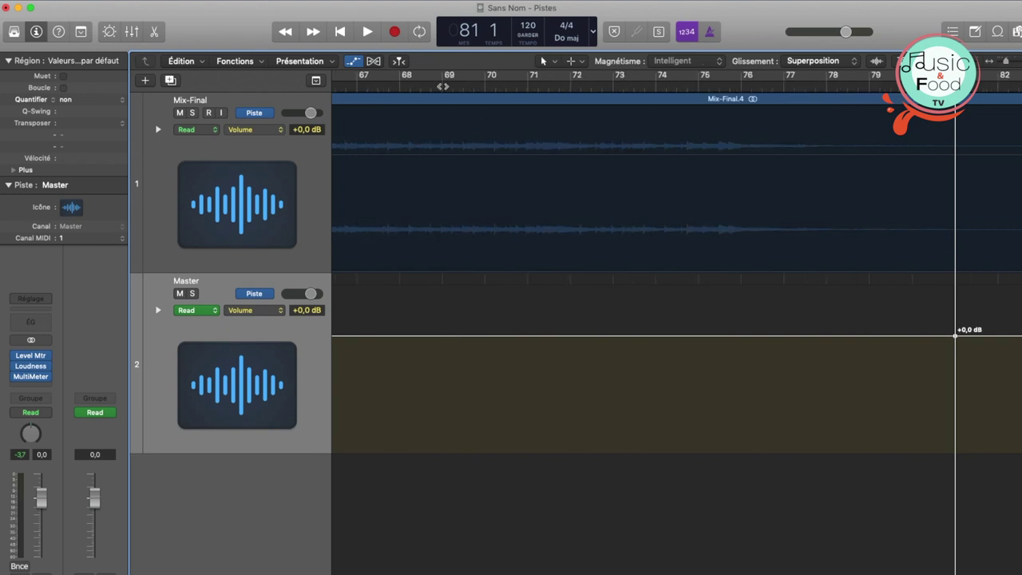
left_click(561, 86)
key("space")
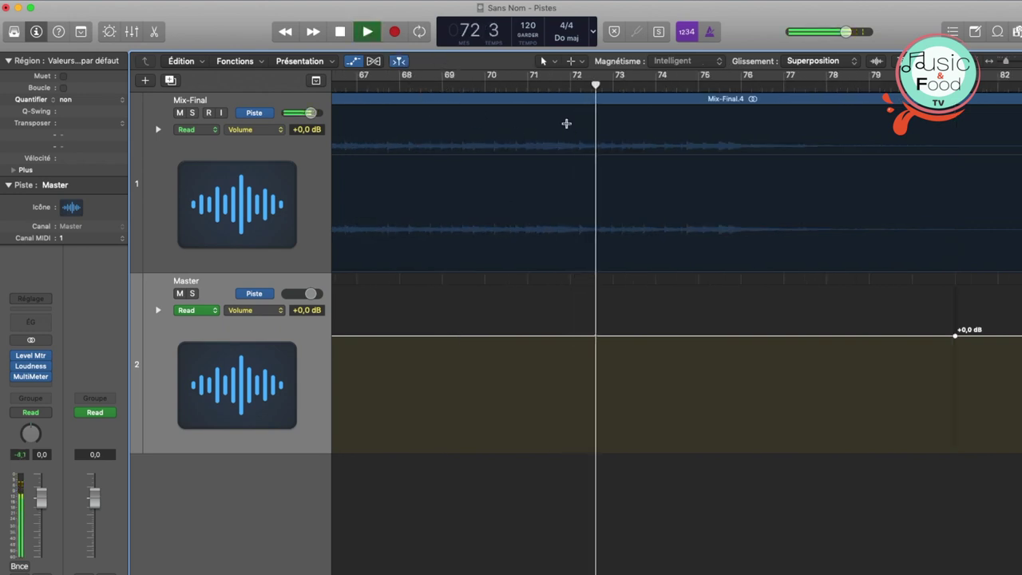
key("super+Right")
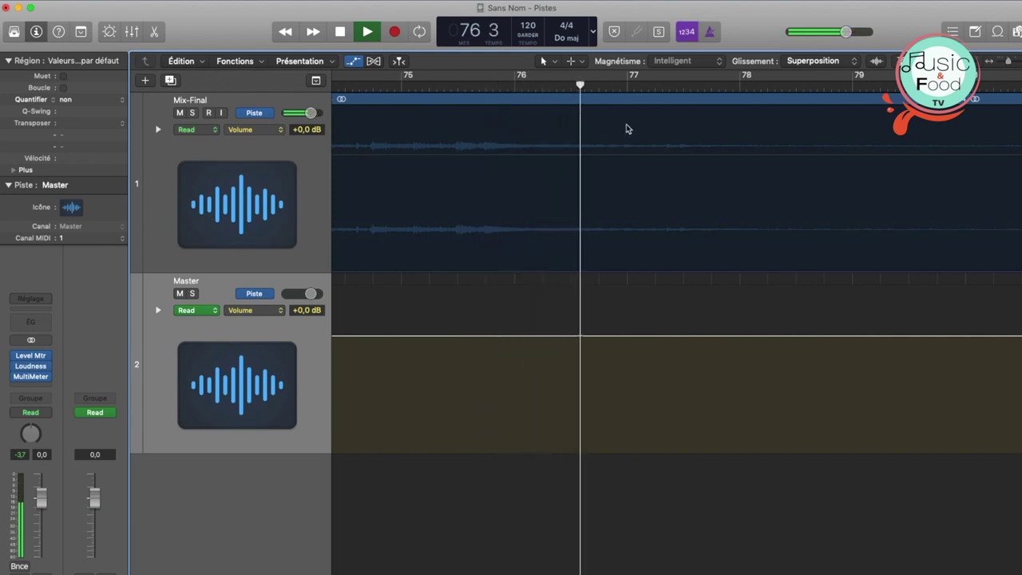
Add a 0 dB Master volume point at bar 77 and lower the bar 81 point to -∞ dB
left_click(626, 89)
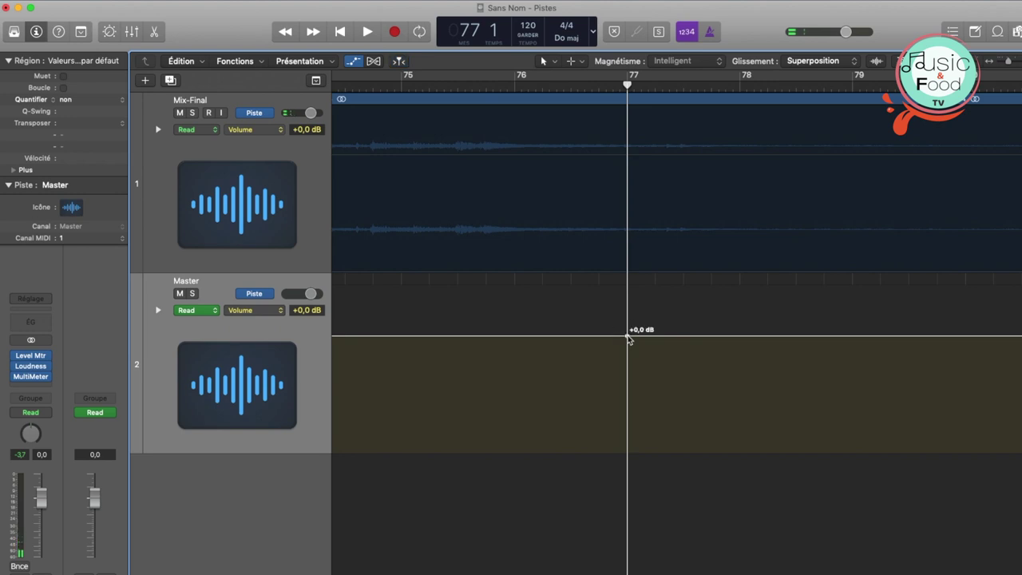
scroll(627, 336, "down", 3)
scroll(628, 338, "right", 5)
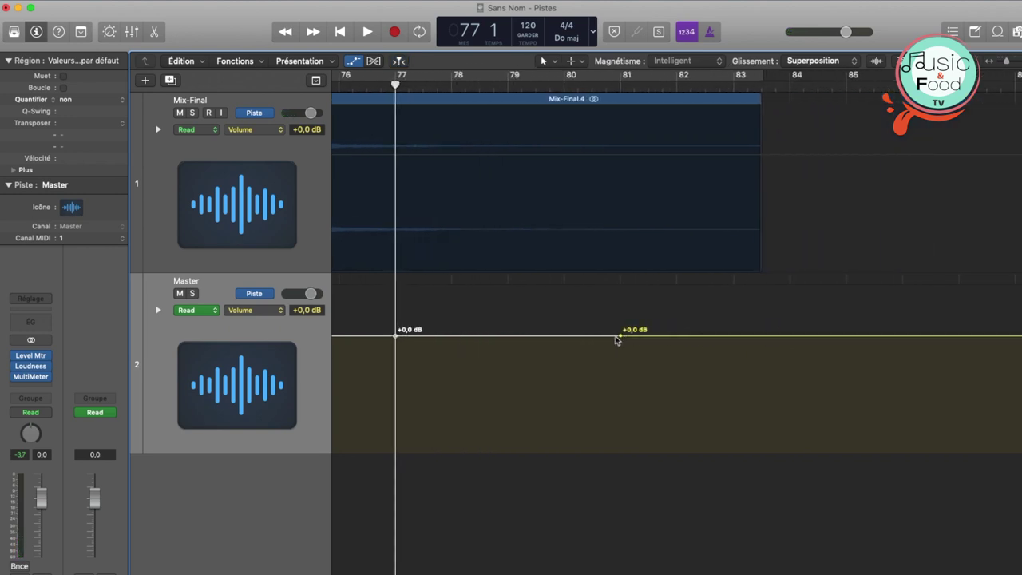
left_click_drag(623, 341, 649, 549)
Play the ending through to bar 81 to hear the straight fade-out on the Master track
scroll(683, 516, "left", 5)
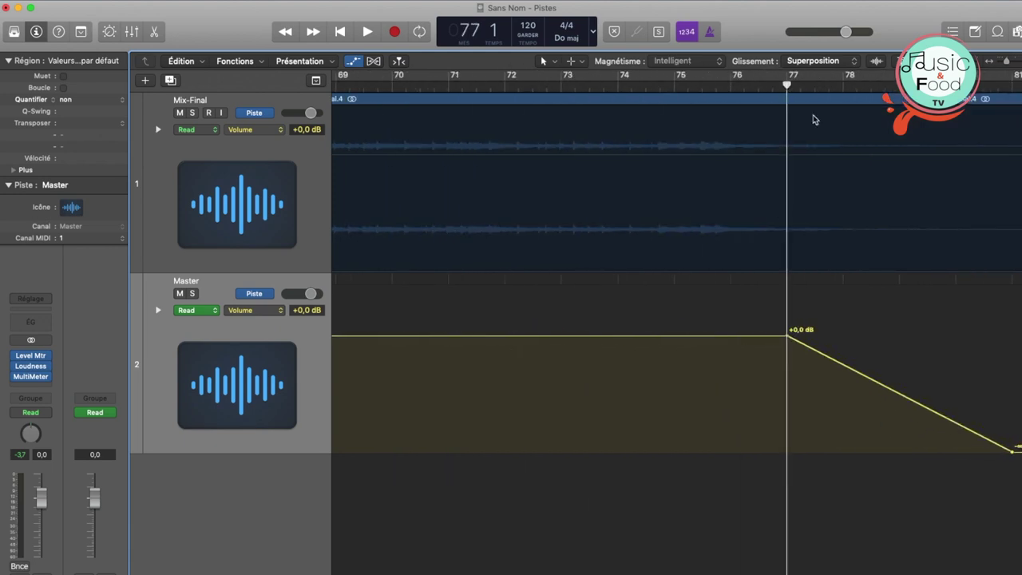
key("comma")
key("space")
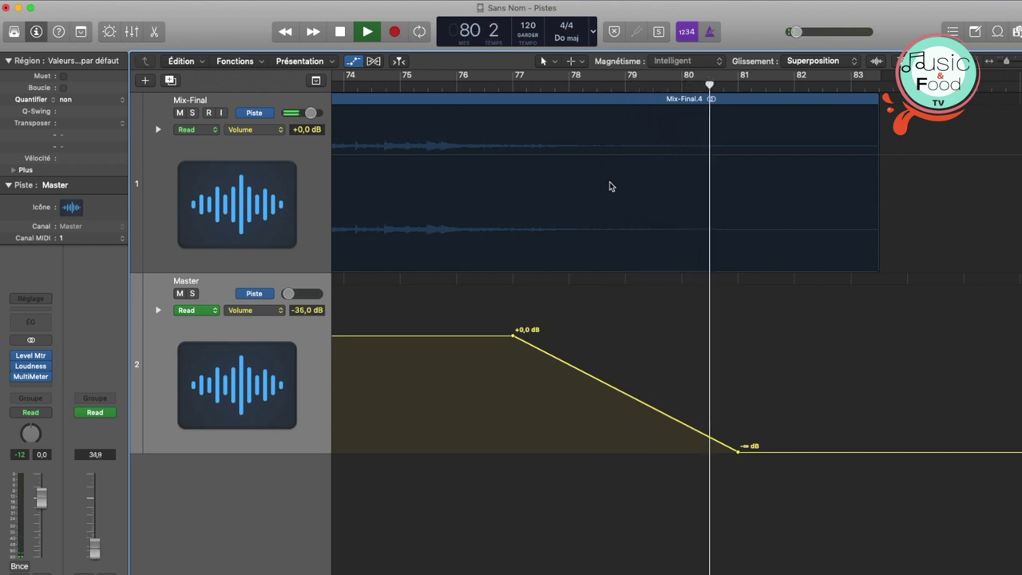
key("space")
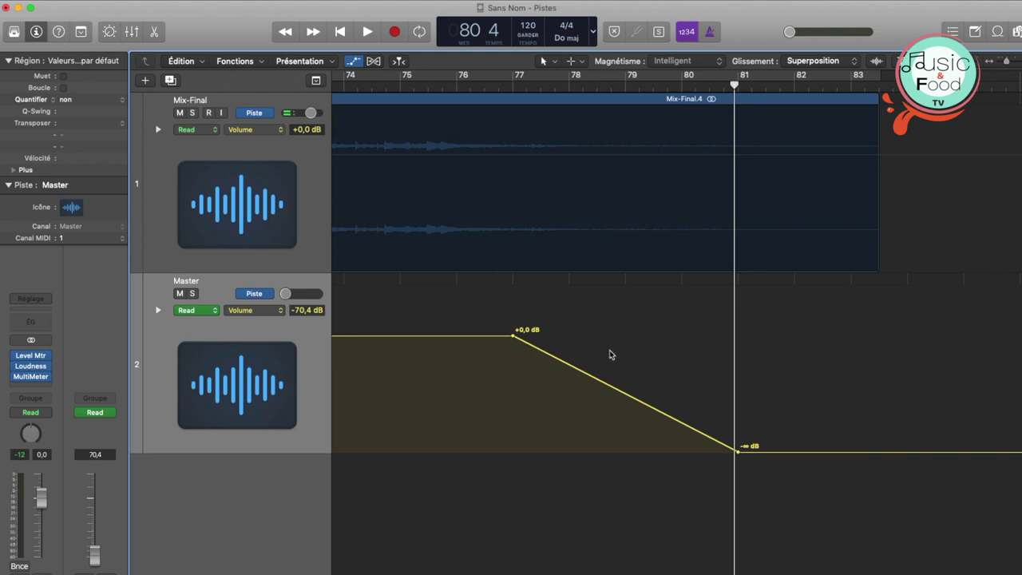
Bend the Master volume line between bars 77 and 81 into an upward-bulging fade-out with the automation curve tool
key("t")
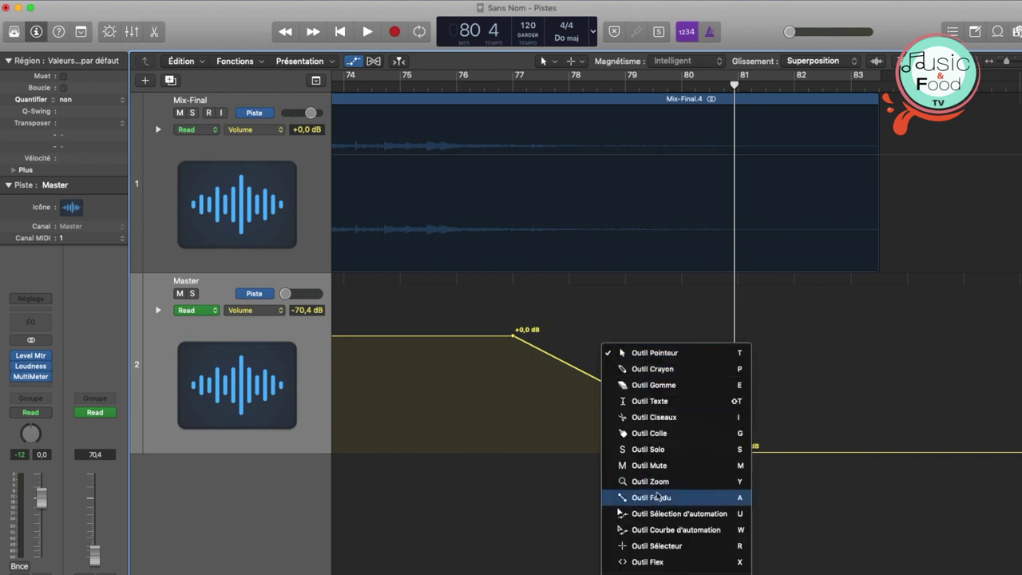
left_click(635, 541)
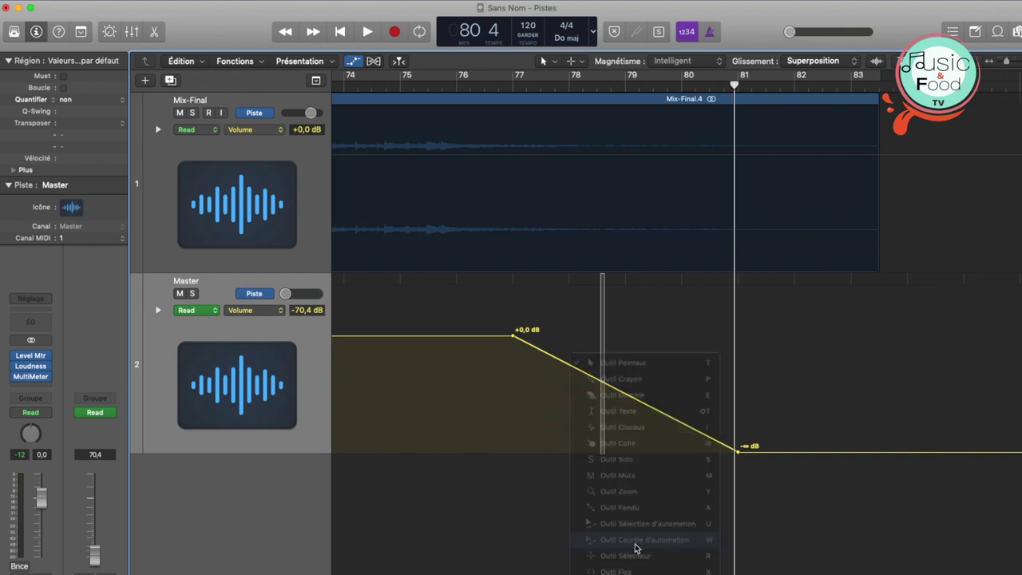
left_click_drag(618, 395, 630, 384)
Play the curved fade-out from about bar 74 to just past bar 81, switching back to the Pointer tool
scroll(630, 383, "left", 5)
scroll(629, 385, "left", 3)
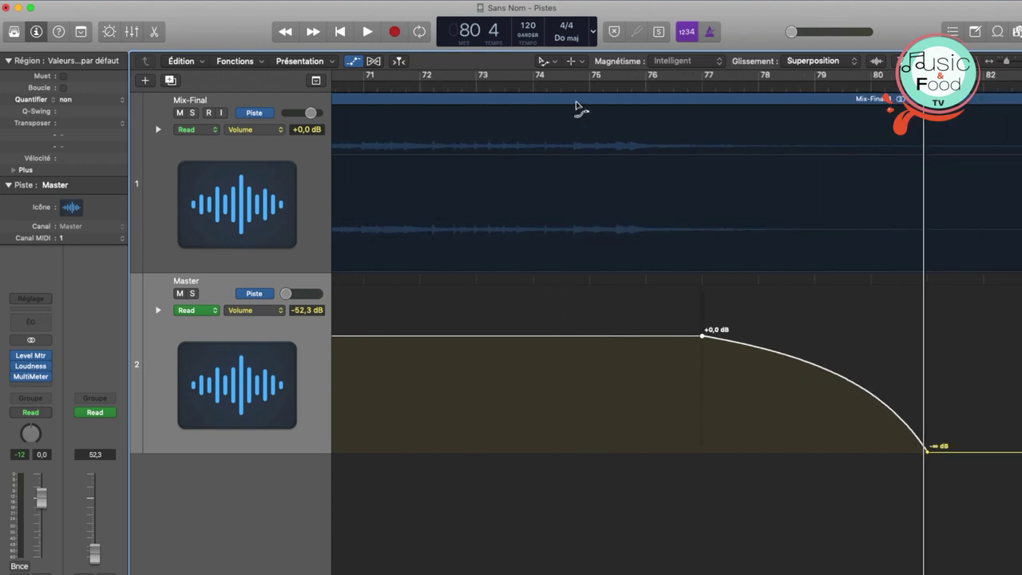
left_click(534, 83)
key("space")
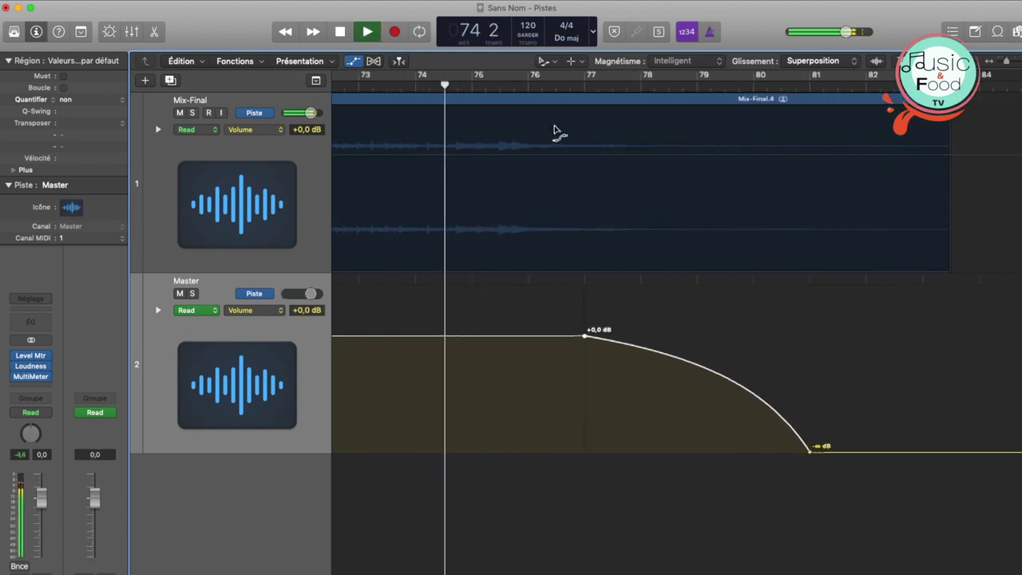
key("super+Right")
key("super+Right")
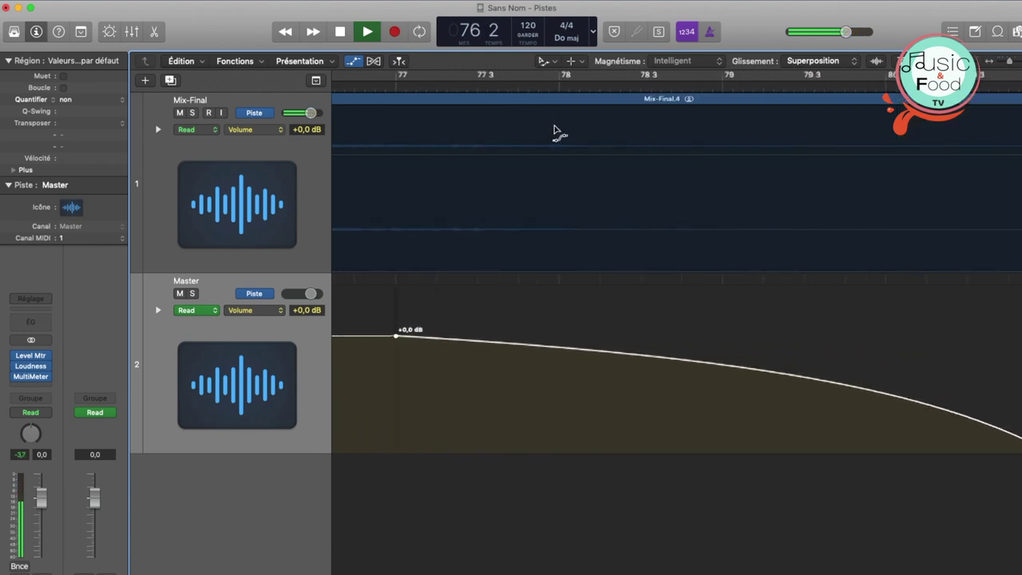
key("t")
key("Escape")
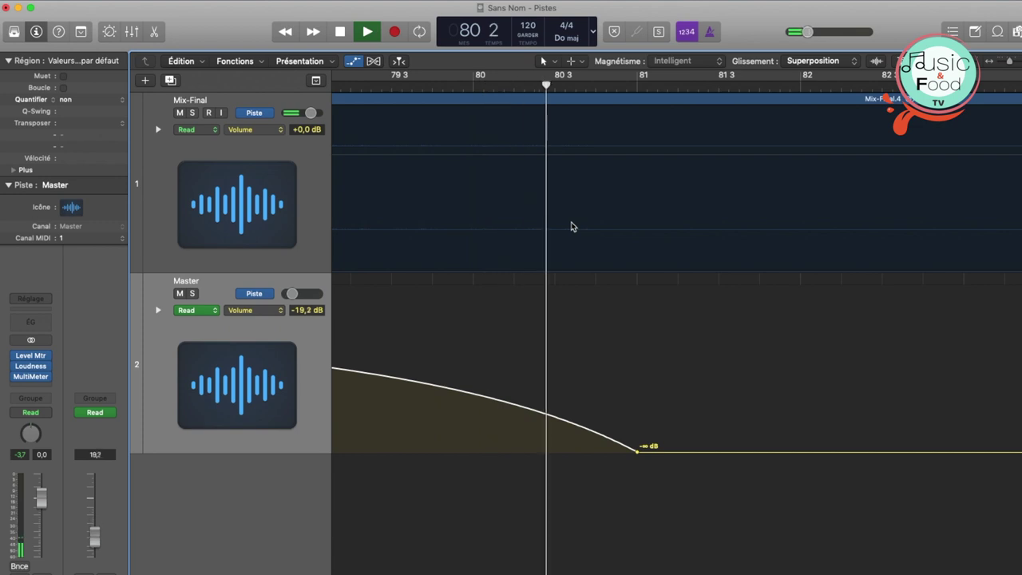
key("space")
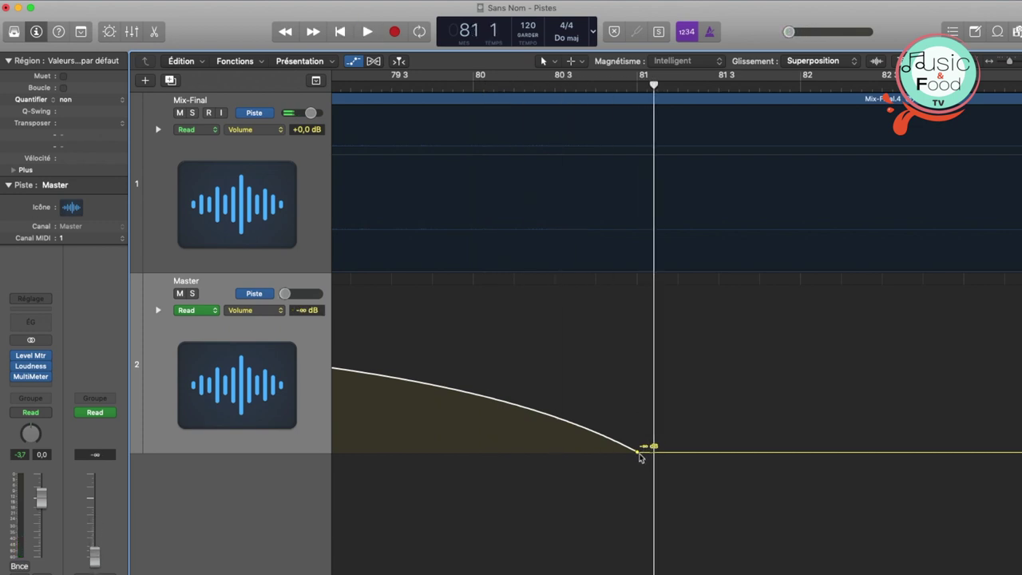
Shift the Master fade-out one beat later so it ends at bar 81 beat 2, and turn the cycle range back on
key("super+Left")
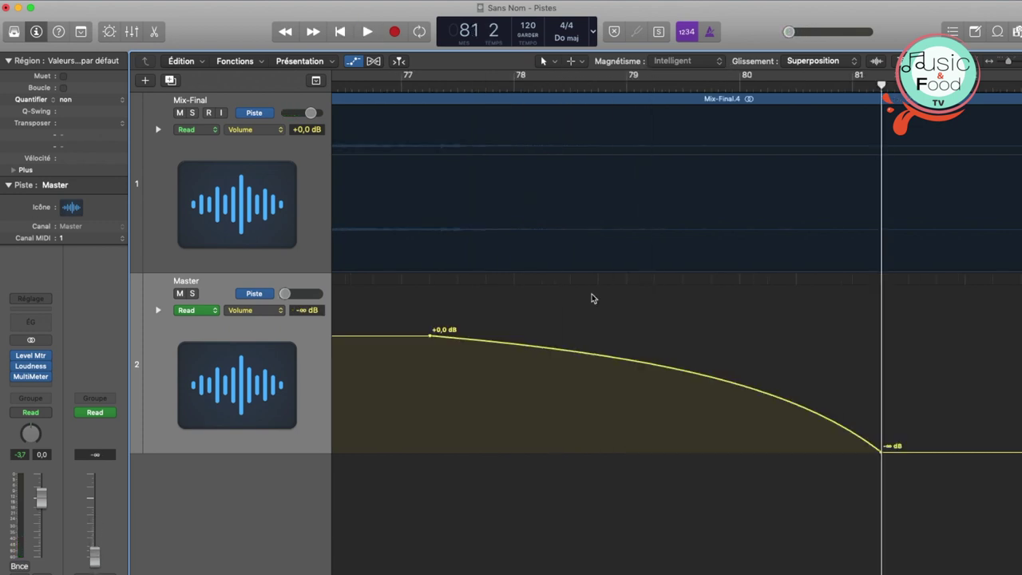
key("super+Left")
key("super+Left")
key("super+Left")
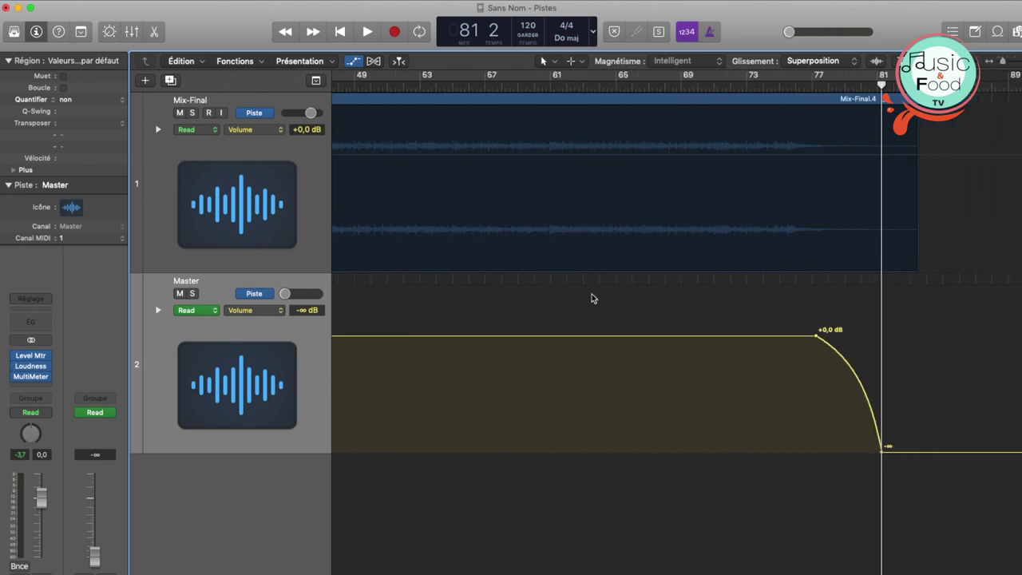
key("Return")
left_click(572, 77)
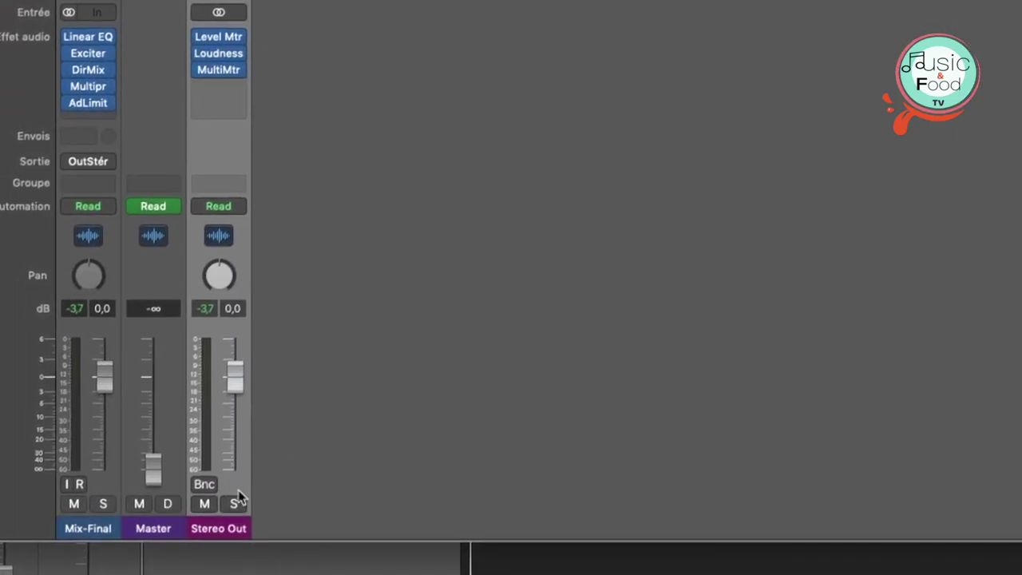
Bounce the Stereo Out offline to a 24-bit, 48000 Hz Wave file named "Much Needed mastering" in the Bureau folder, without normalization or dithering
left_click(203, 484)
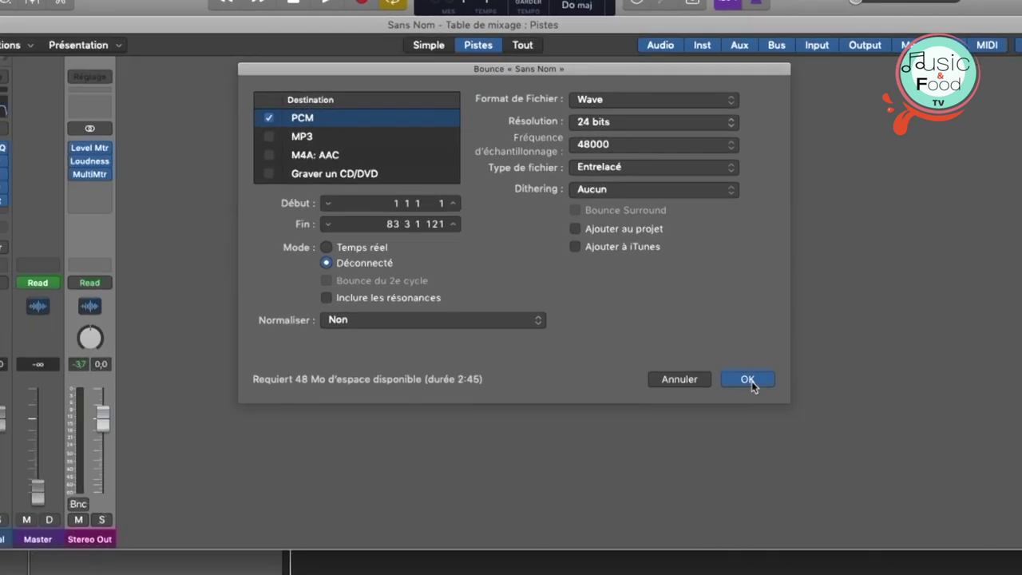
left_click(801, 468)
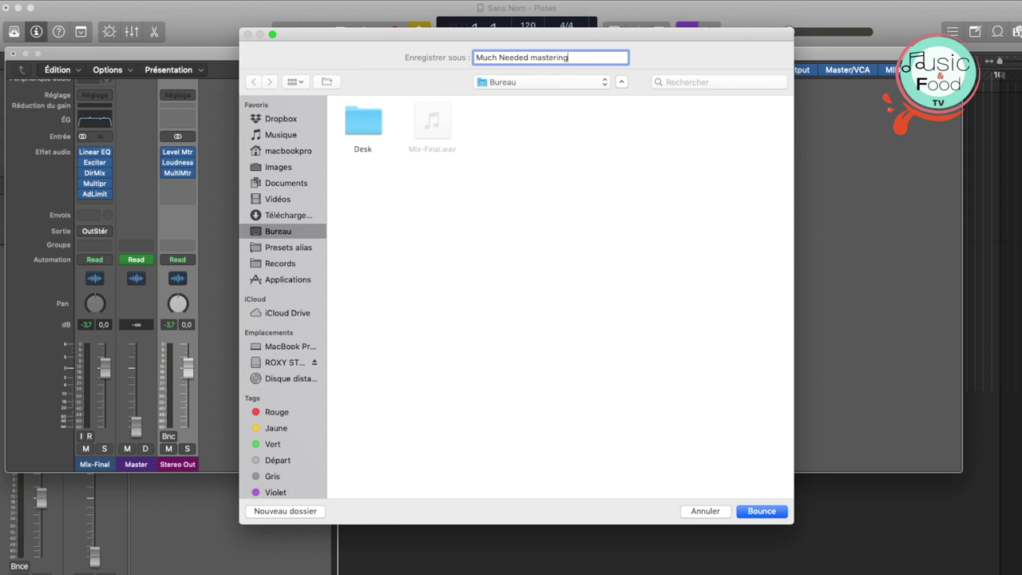
scroll(287, 234, "down", 1)
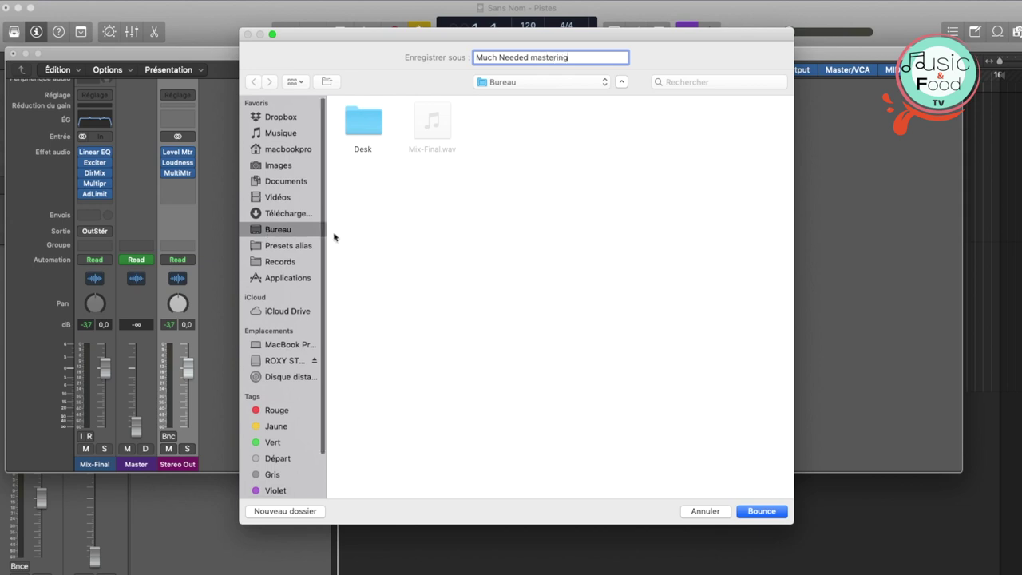
left_click(758, 511)
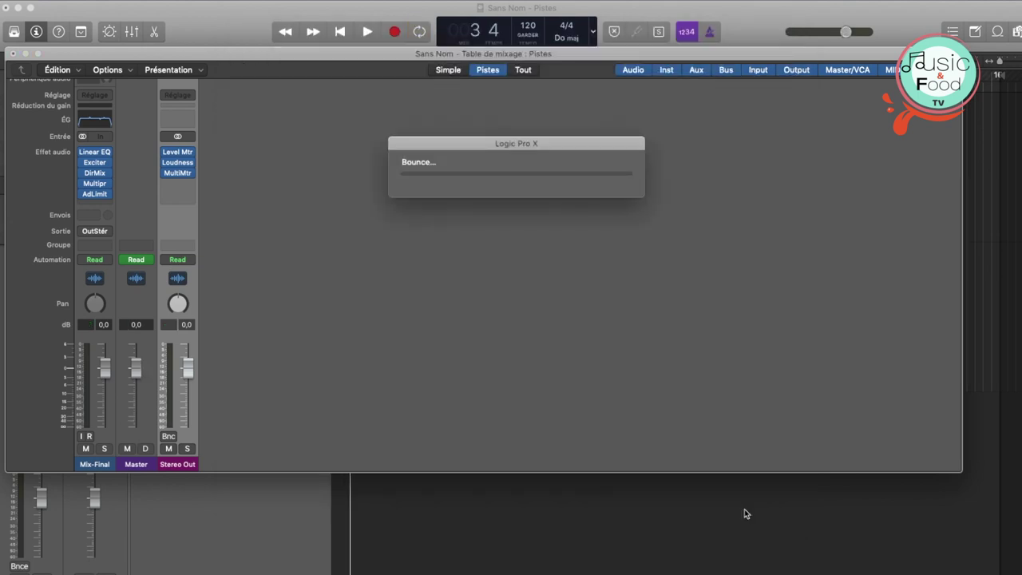